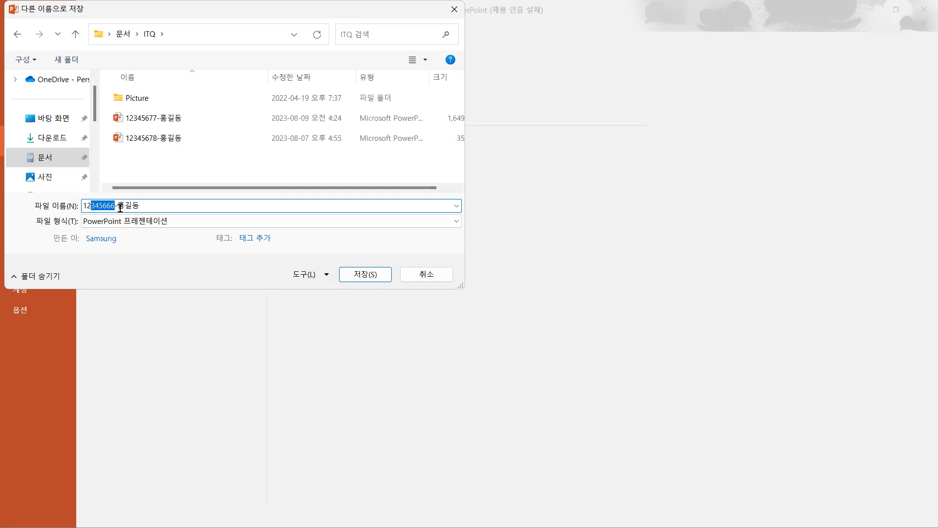
# Save the presentation in the ITQ folder under the examinee's number and name.
pyautogui.moveTo(117, 205); pyautogui.dragTo(143, 205)
pyautogui.click(146, 206)
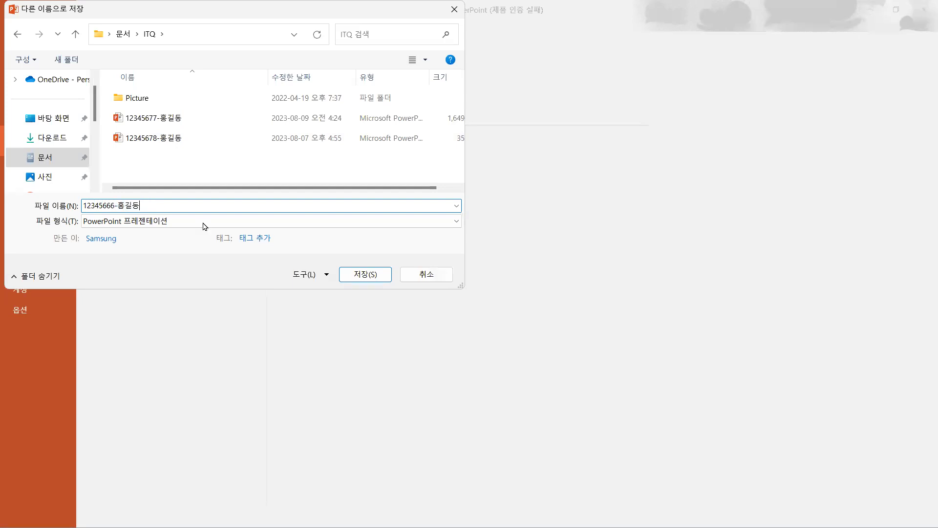
pyautogui.click(370, 275)
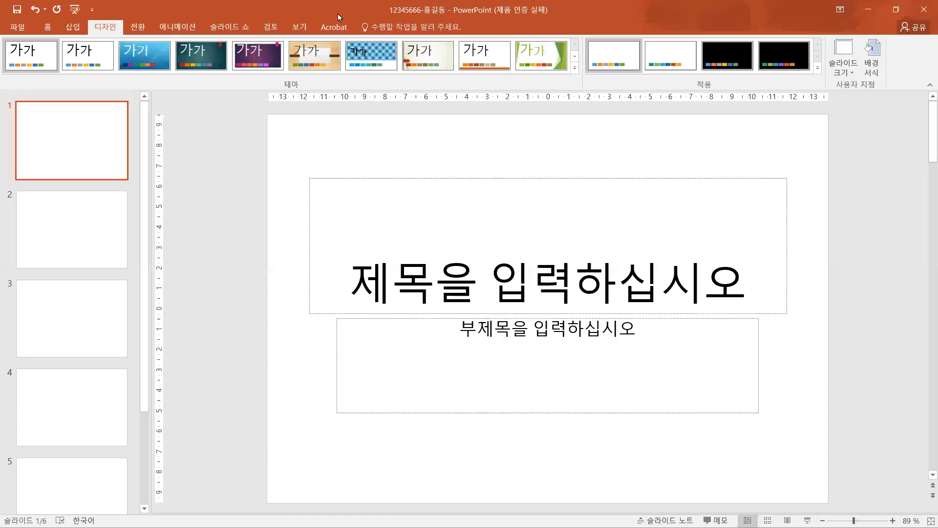
pyautogui.click(106, 203)
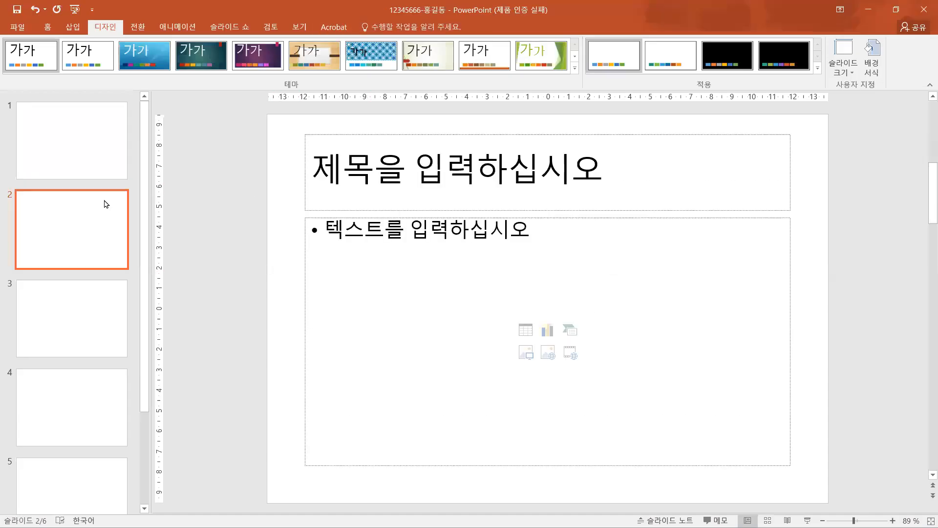
pyautogui.click(106, 148)
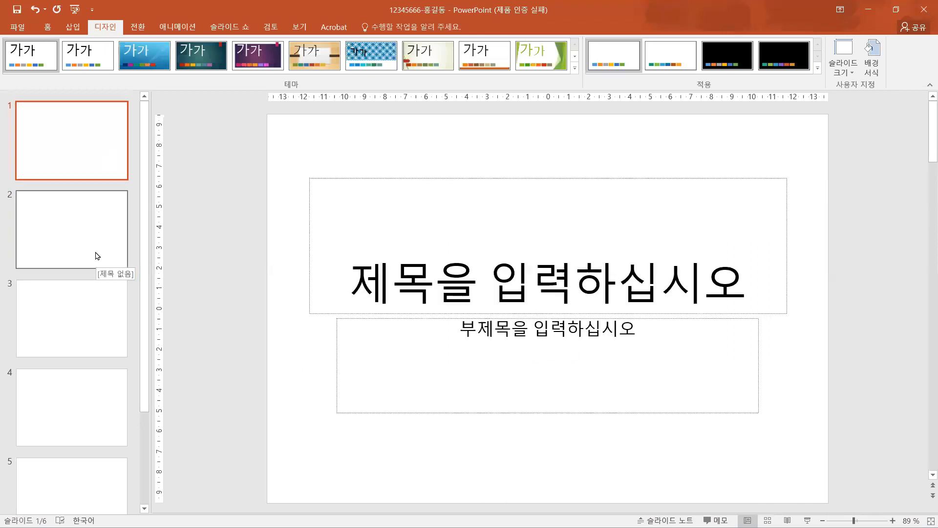
pyautogui.click(97, 240)
pyautogui.click(98, 138)
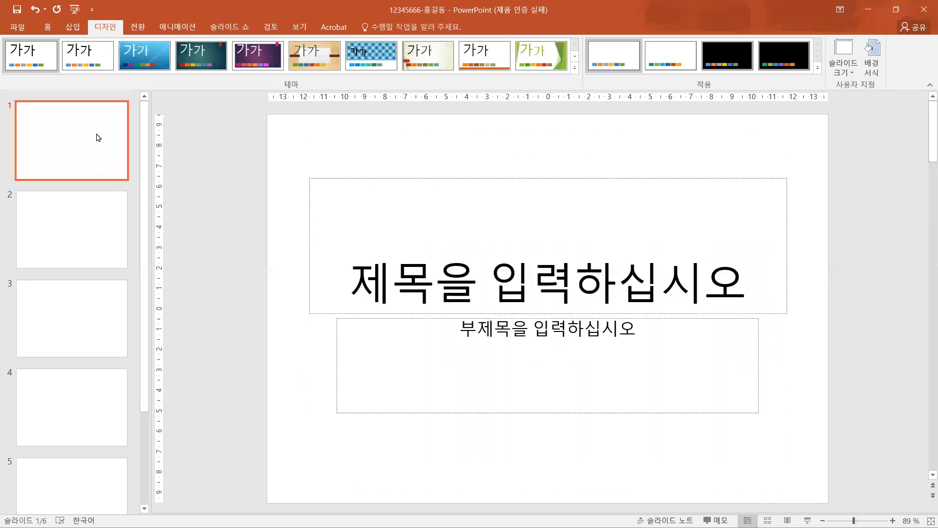
# Restore the presentation window down and place it beside the exam question PDF.
pyautogui.click(894, 10)
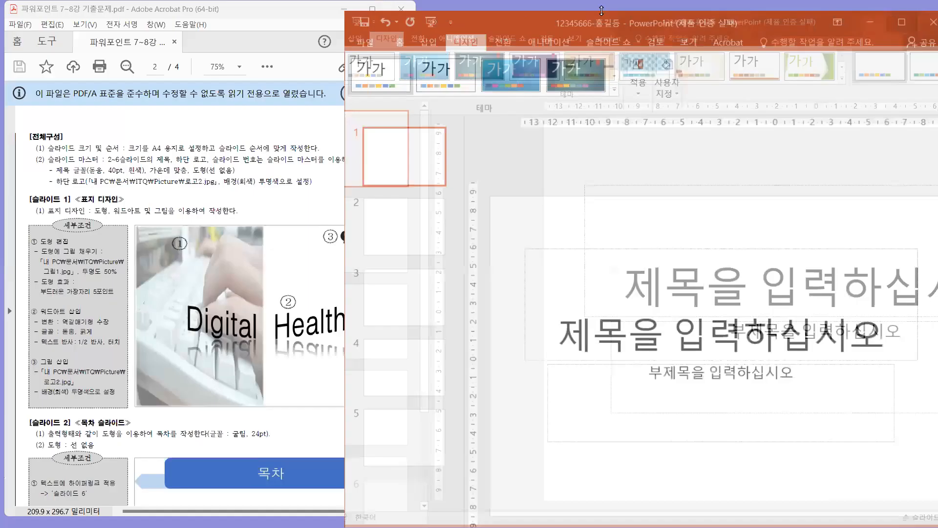
pyautogui.moveTo(559, 17); pyautogui.dragTo(547, 8)
pyautogui.click(147, 145)
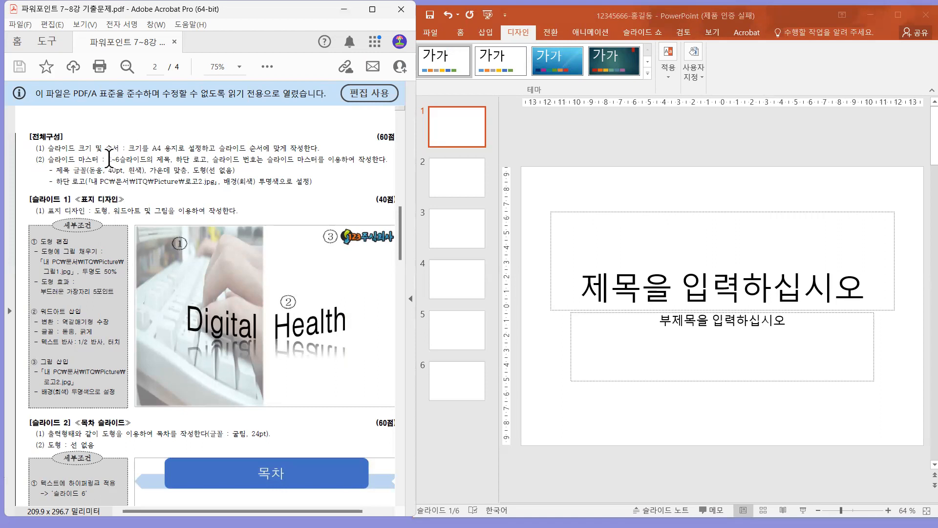
# Read the PDF's overall composition requirements on slide size and the slide master's title, footer logo and slide number.
pyautogui.moveTo(45, 143); pyautogui.dragTo(288, 147)
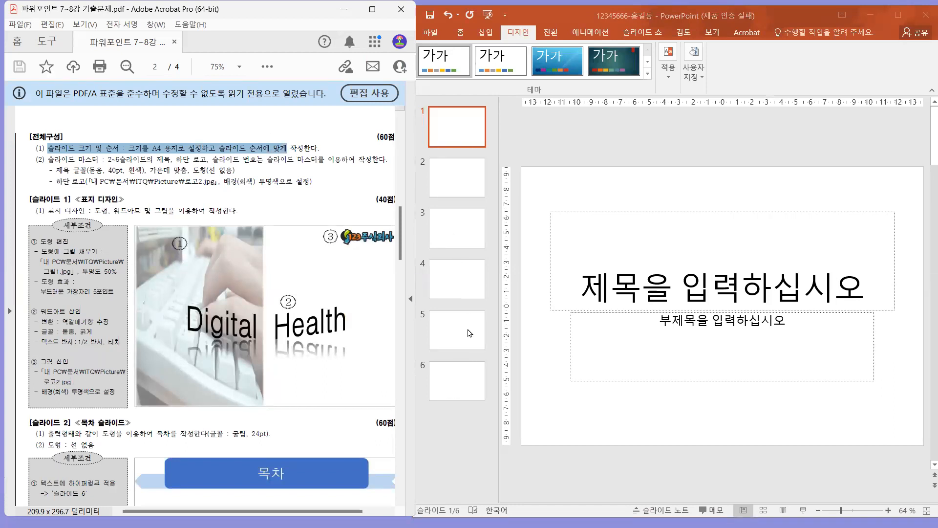
pyautogui.moveTo(48, 160); pyautogui.dragTo(88, 156)
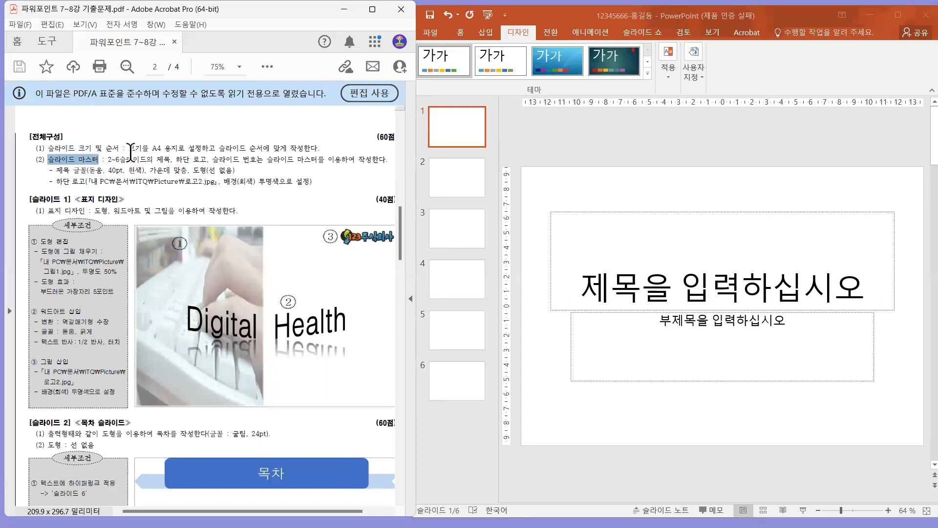
pyautogui.click(131, 153)
pyautogui.click(108, 158)
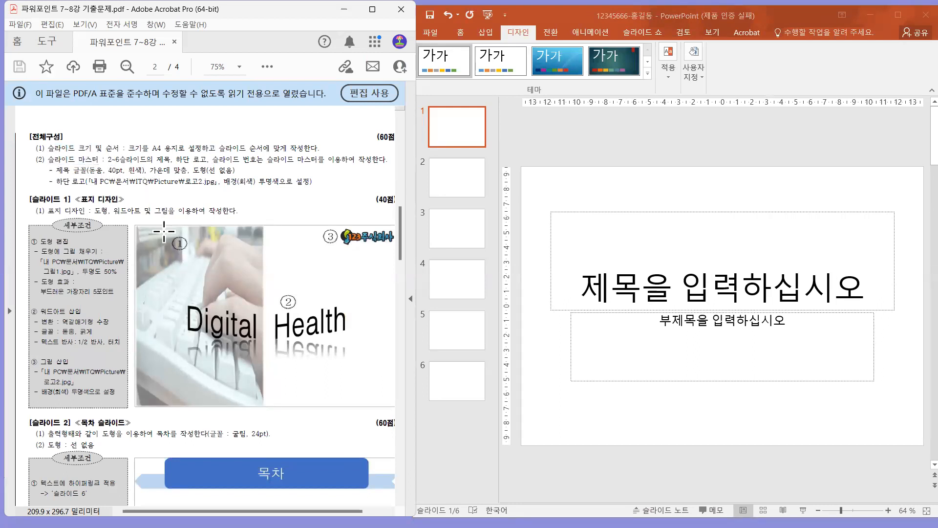
pyautogui.moveTo(108, 158); pyautogui.dragTo(299, 159)
pyautogui.hscroll(2, 352, 167)
pyautogui.moveTo(24, 169); pyautogui.dragTo(266, 182)
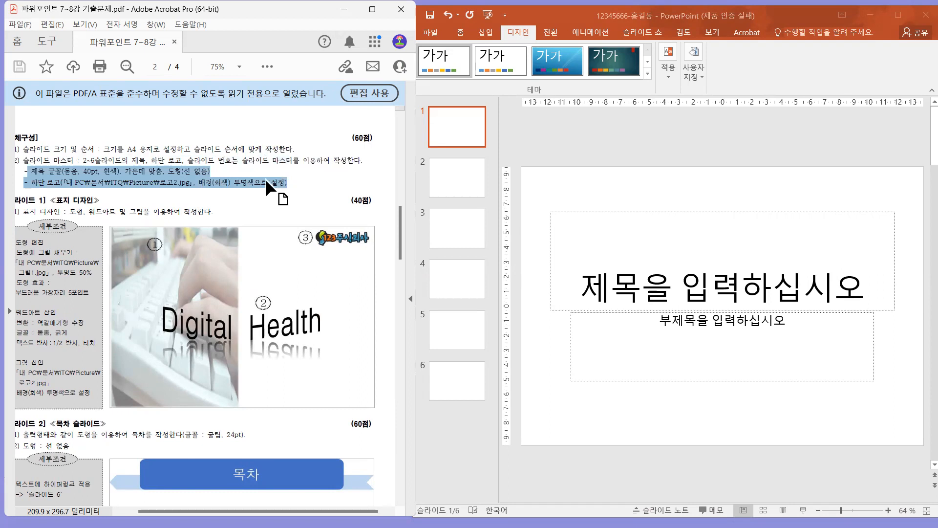
pyautogui.moveTo(167, 170); pyautogui.dragTo(205, 169)
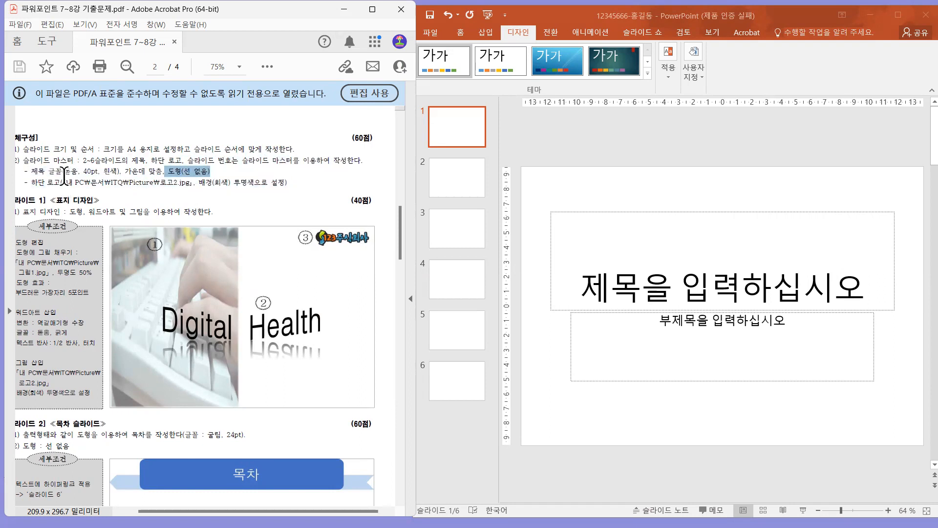
pyautogui.moveTo(31, 185); pyautogui.dragTo(65, 184)
pyautogui.moveTo(183, 182); pyautogui.dragTo(250, 175)
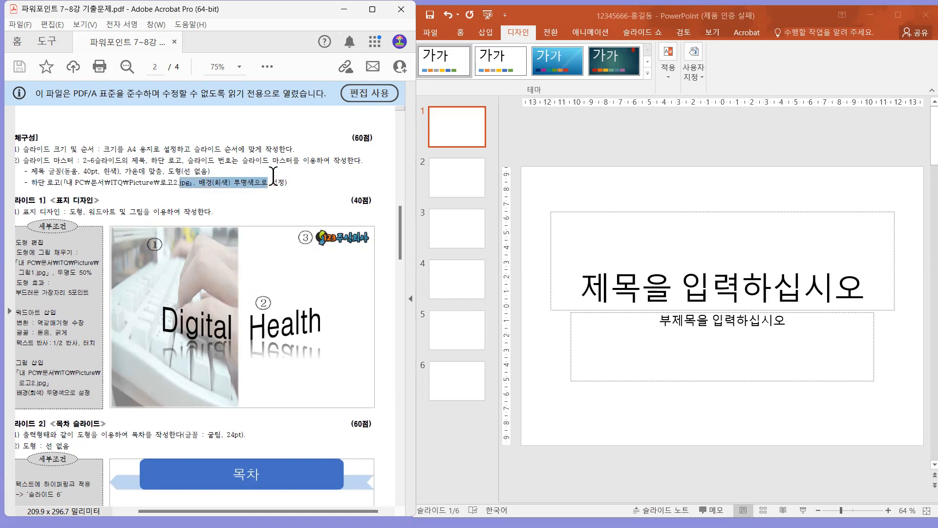
pyautogui.moveTo(28, 162); pyautogui.dragTo(114, 158)
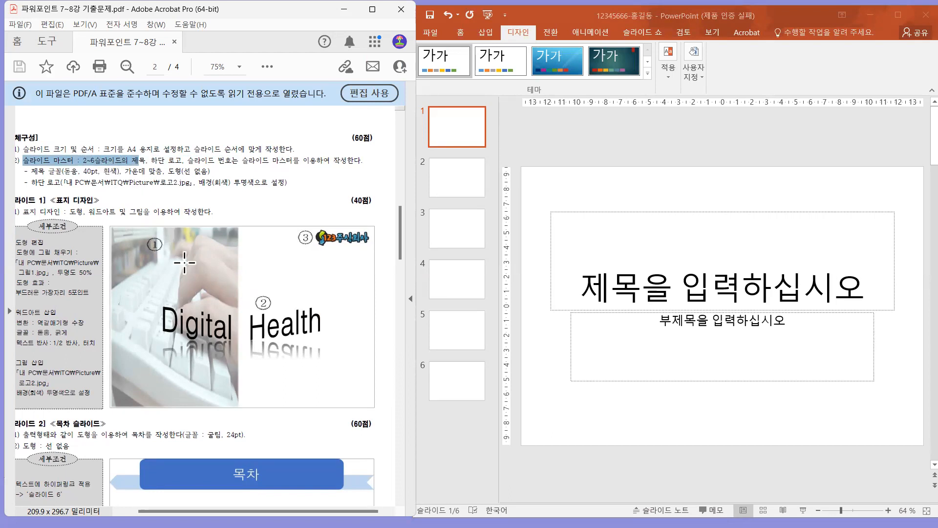
# Examine the sample slides in the PDF, especially the title shape and footer logo of the slide 2 contents page.
pyautogui.moveTo(202, 365); pyautogui.dragTo(206, 343)
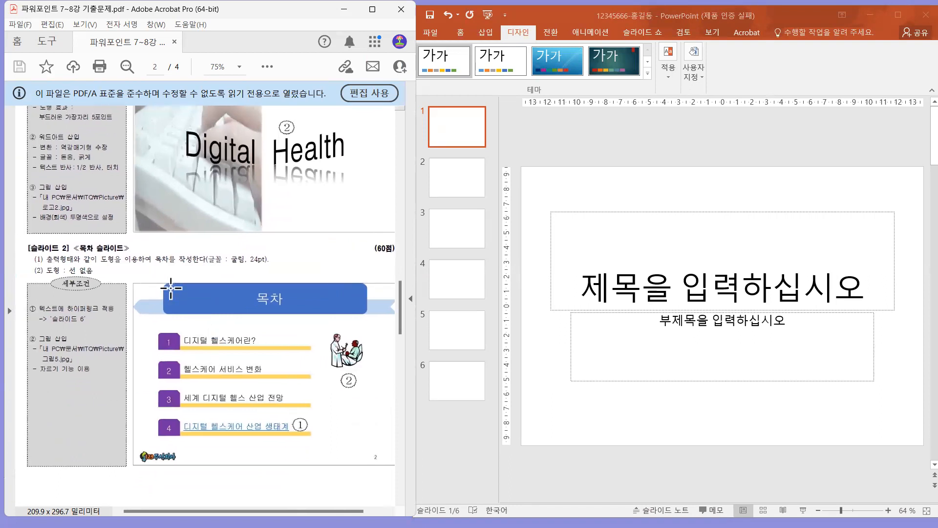
pyautogui.scroll(-10, 195, 342)
pyautogui.scroll(-10, 193, 350)
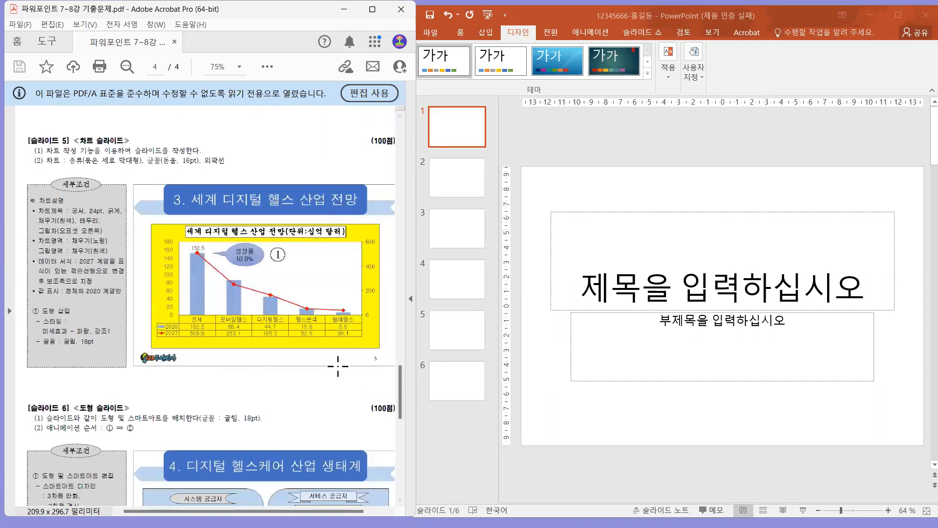
pyautogui.scroll(20, 166, 371)
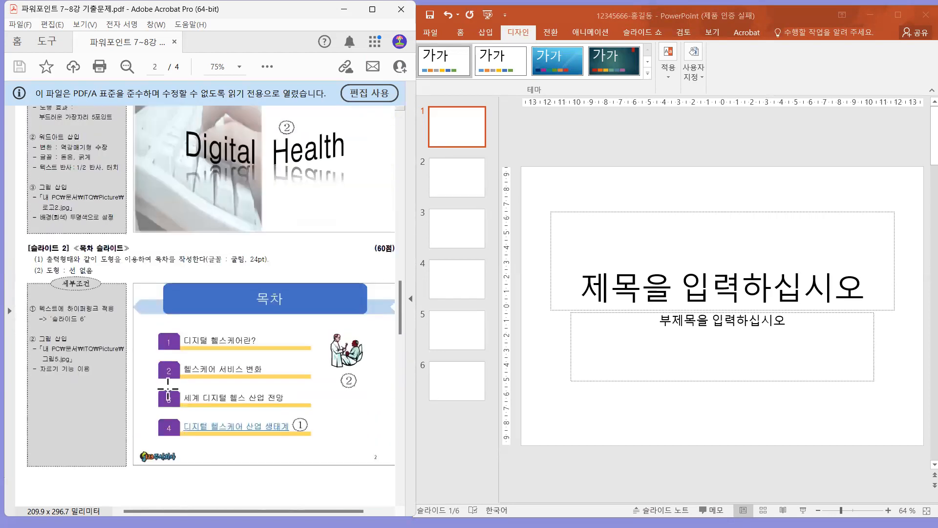
pyautogui.scroll(1, 168, 389)
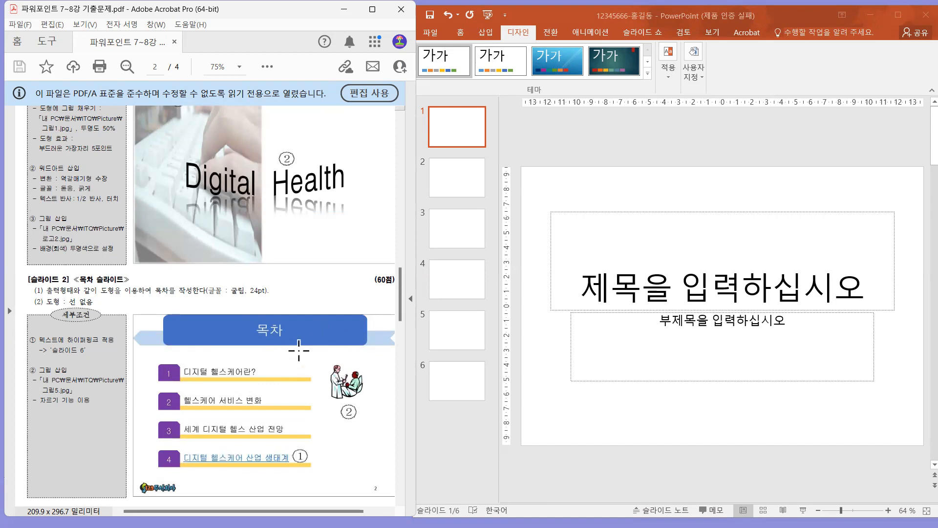
pyautogui.moveTo(318, 301); pyautogui.dragTo(286, 371)
pyautogui.moveTo(280, 323); pyautogui.dragTo(283, 210)
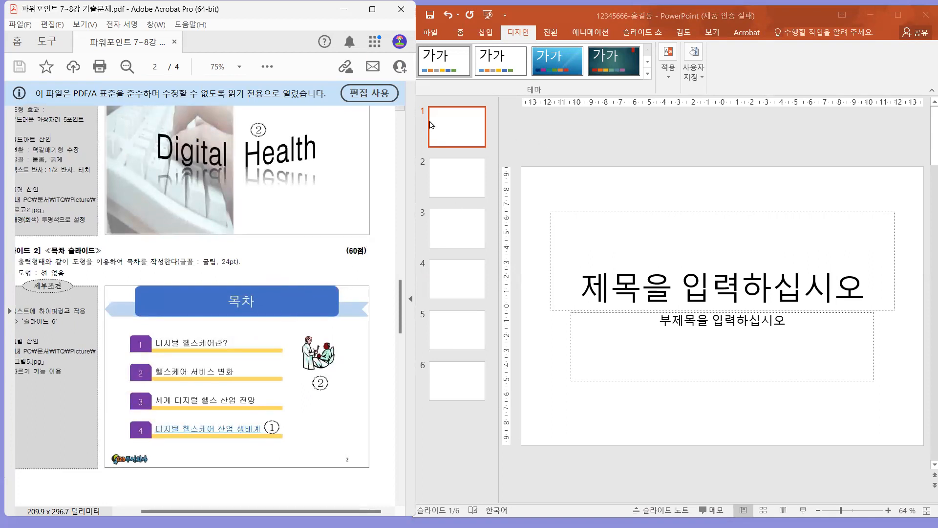
# Open the slide master view from slide 2 of the presentation to edit its title-and-content layout.
pyautogui.click(462, 131)
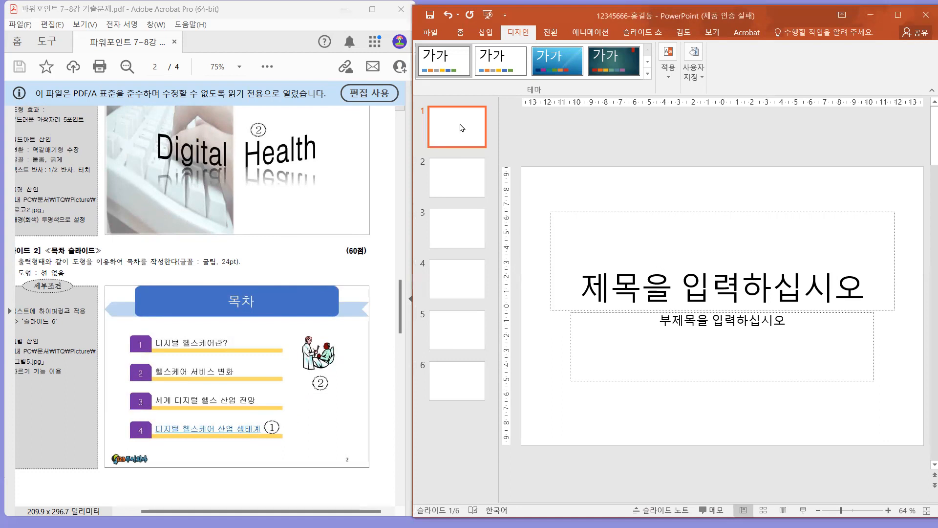
pyautogui.click(460, 189)
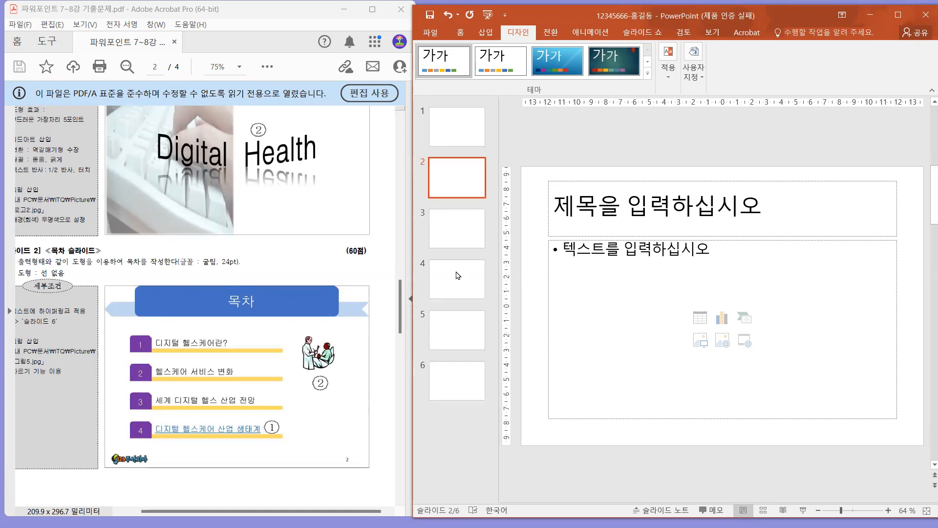
pyautogui.click(712, 32)
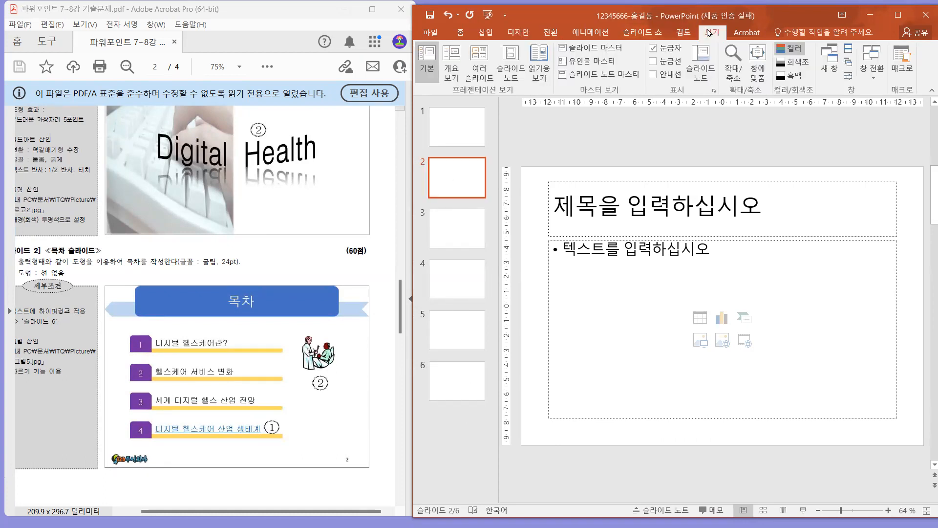
pyautogui.click(602, 53)
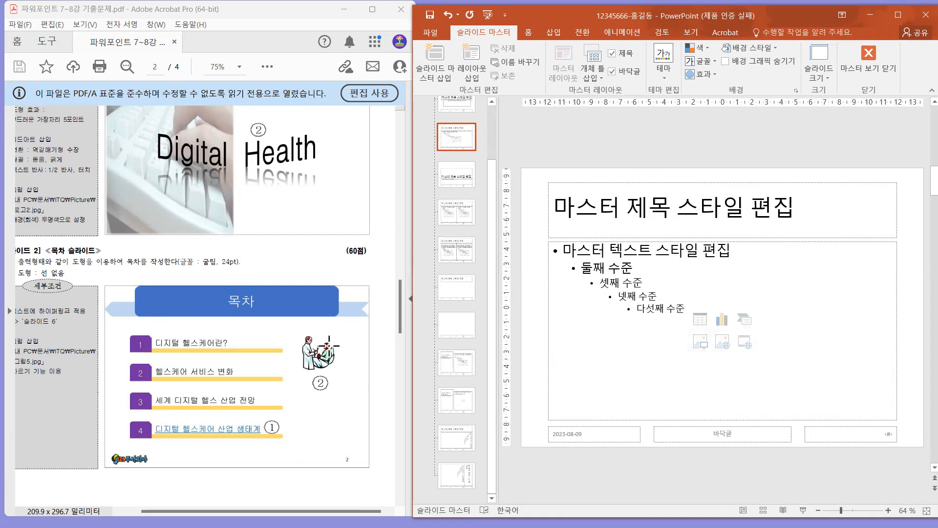
# Draw a chevron about 1.54 cm high and 27.52 cm wide across the layout's title area and flip it horizontally.
pyautogui.moveTo(351, 305); pyautogui.dragTo(370, 322)
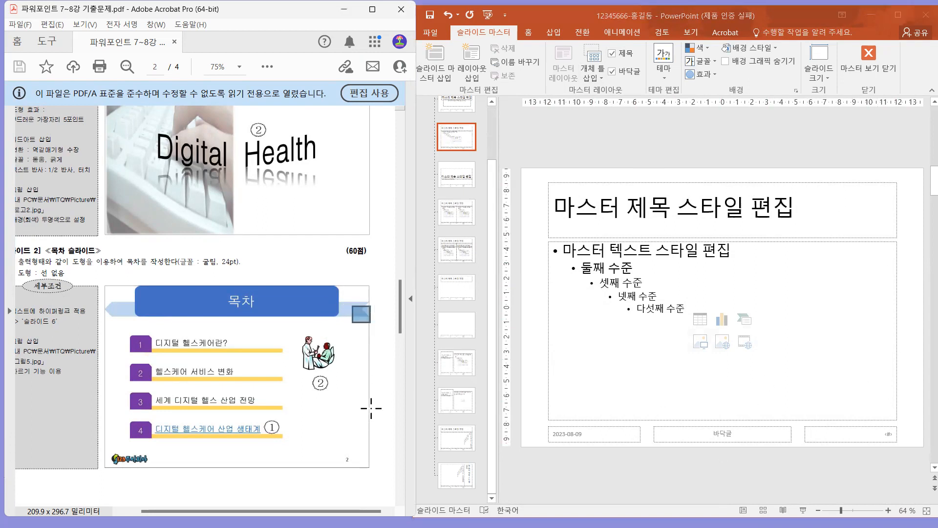
pyautogui.click(558, 33)
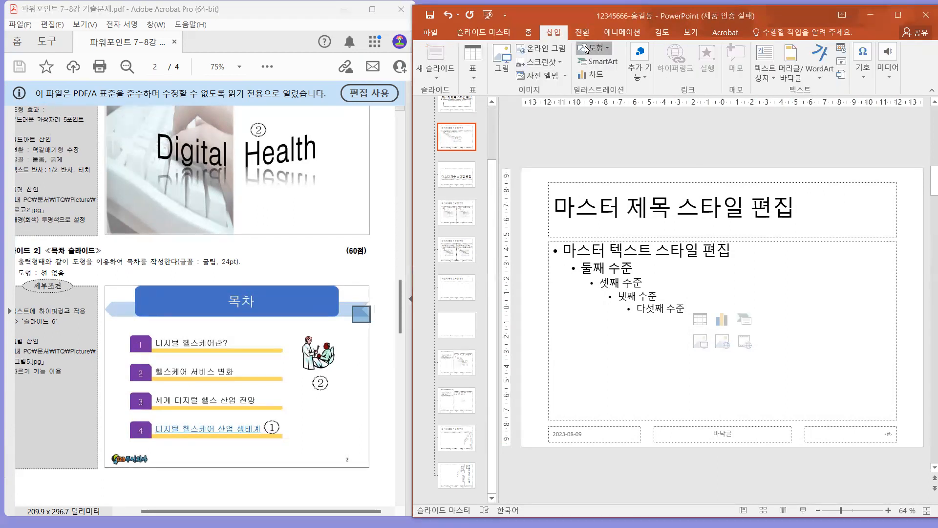
pyautogui.click(586, 49)
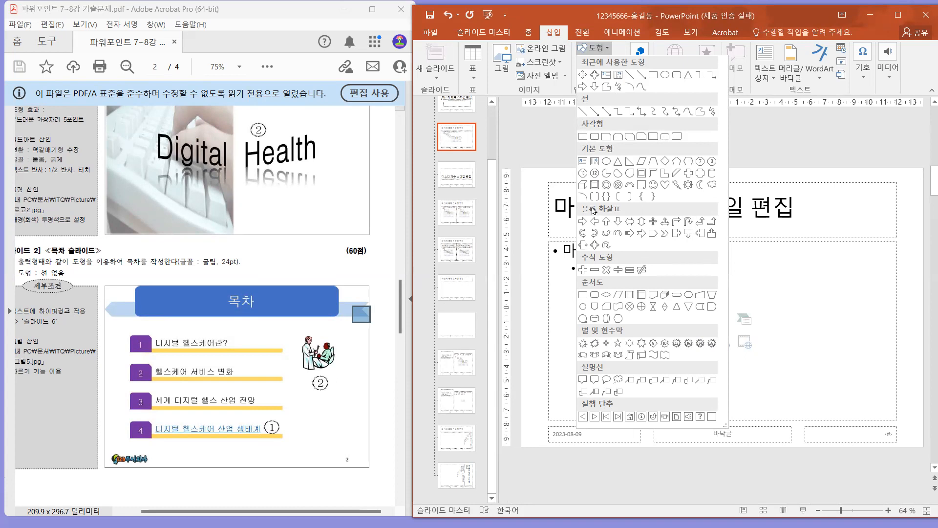
pyautogui.click(662, 236)
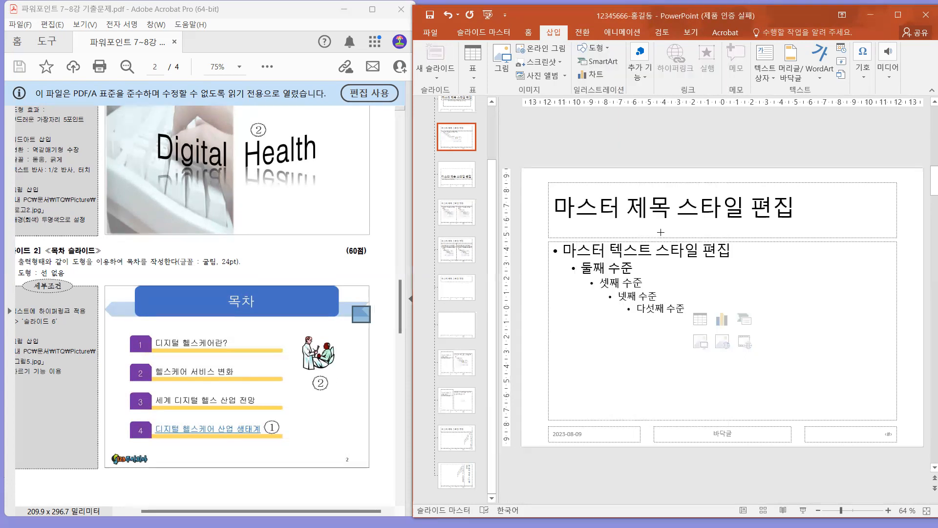
pyautogui.moveTo(519, 199)
pyautogui.mouseDown()
pyautogui.moveTo(798, 243)
pyautogui.moveTo(921, 223)
pyautogui.mouseUp()
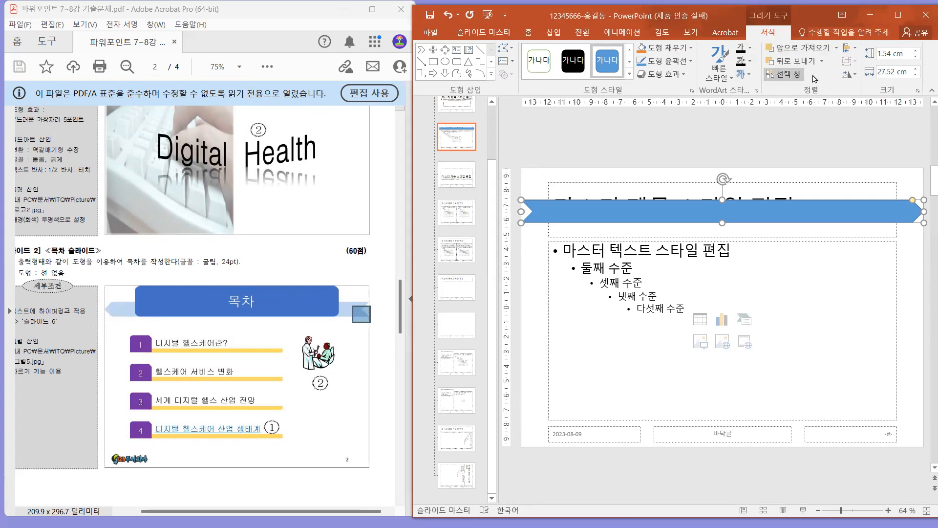
pyautogui.click(851, 74)
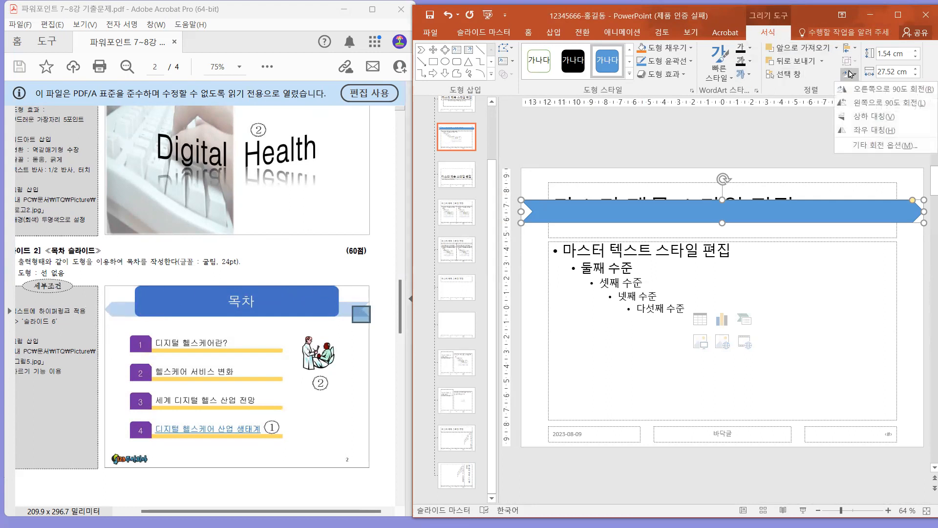
pyautogui.click(856, 131)
# Fill the chevron band with light blue and remove its outline.
pyautogui.click(680, 47)
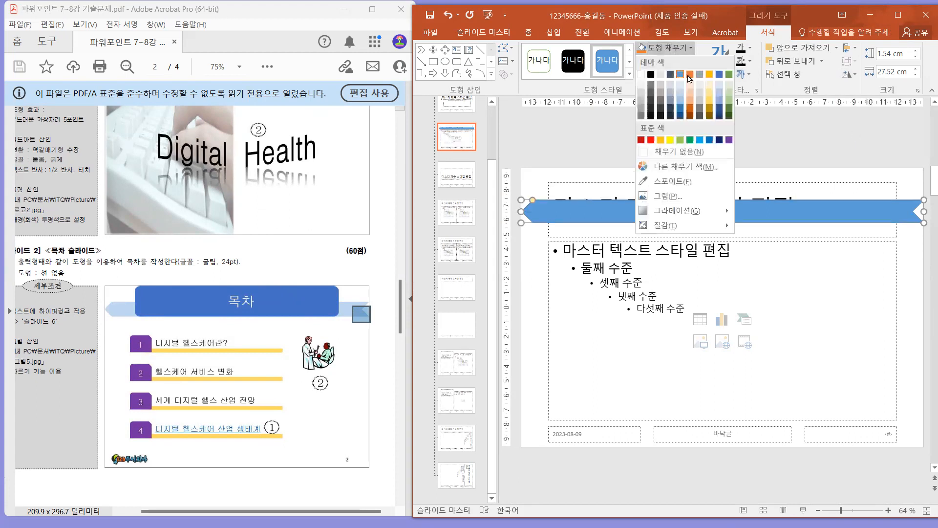
pyautogui.click(679, 91)
pyautogui.click(674, 61)
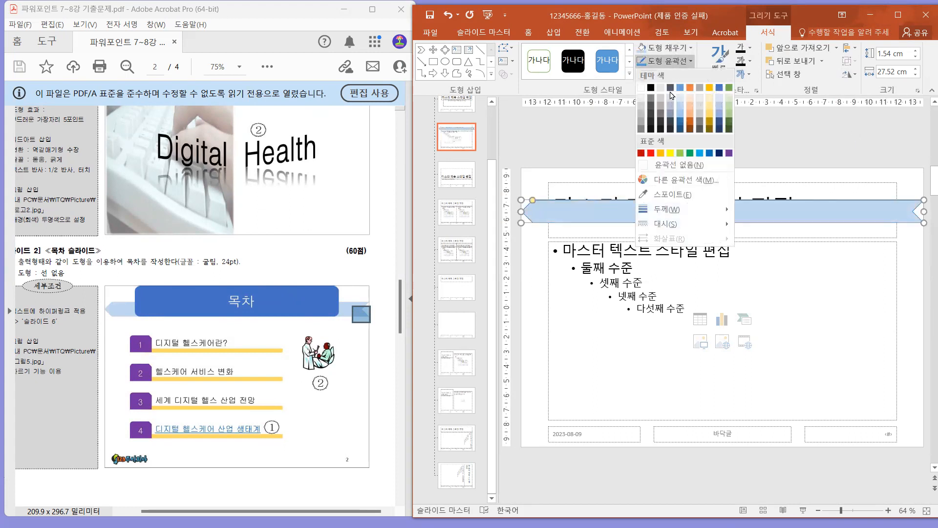
pyautogui.click(682, 165)
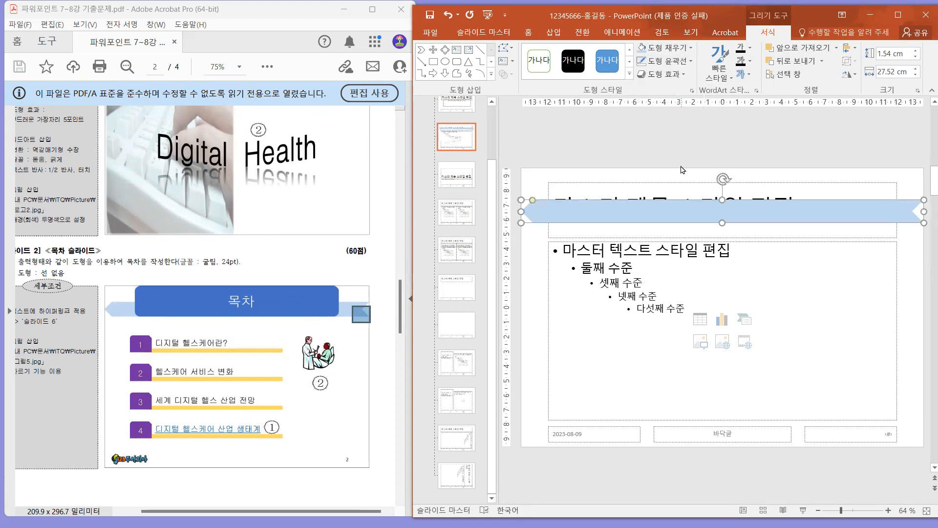
pyautogui.press('Escape')
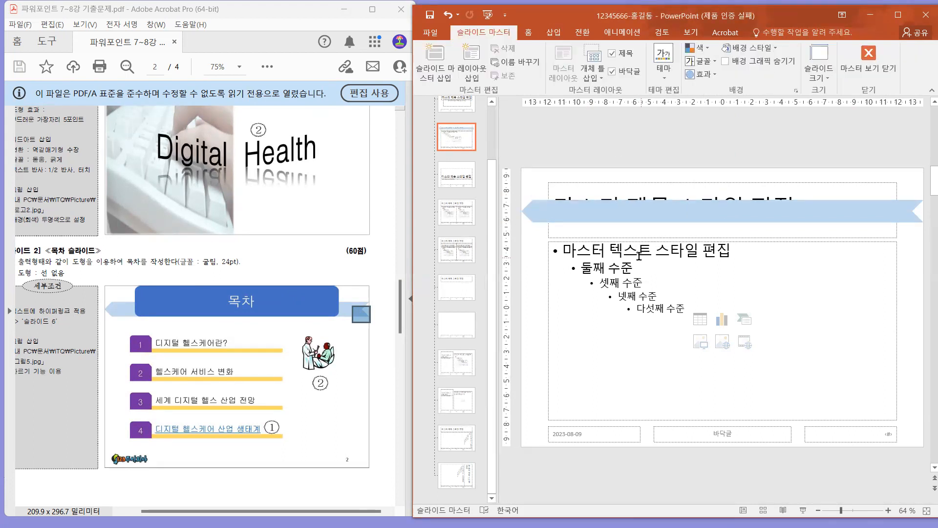
# Draw a rounded rectangle about 3.71 cm high and 23.98 cm wide over the layout's title area, in front of the chevron band.
pyautogui.moveTo(152, 280); pyautogui.dragTo(166, 294)
pyautogui.click(555, 33)
pyautogui.click(555, 33)
pyautogui.click(595, 48)
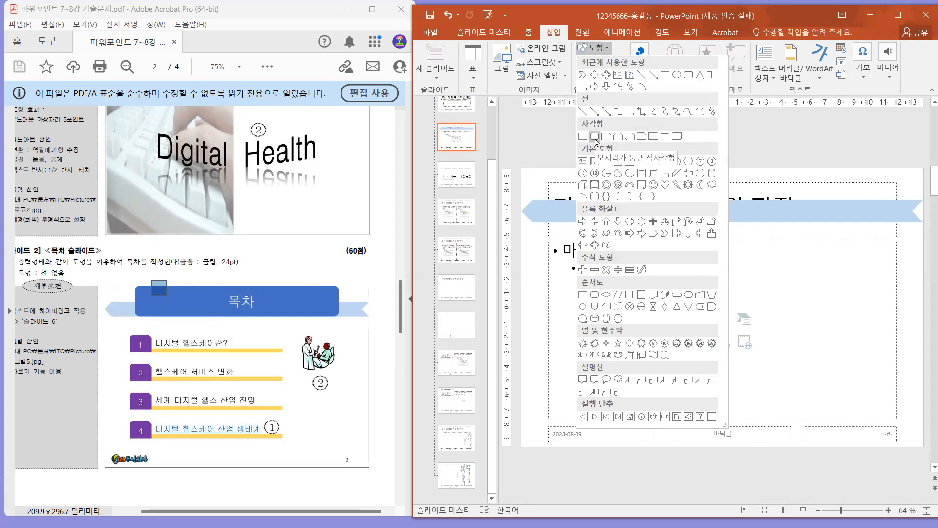
pyautogui.click(594, 136)
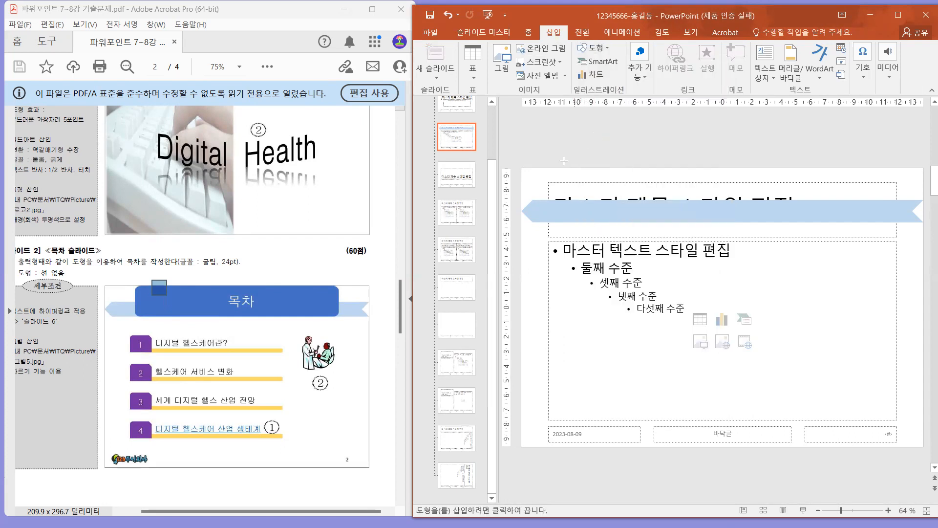
pyautogui.moveTo(548, 165)
pyautogui.mouseDown()
pyautogui.moveTo(592, 188)
pyautogui.moveTo(900, 223)
pyautogui.mouseUp()
pyautogui.moveTo(551, 191); pyautogui.dragTo(548, 191)
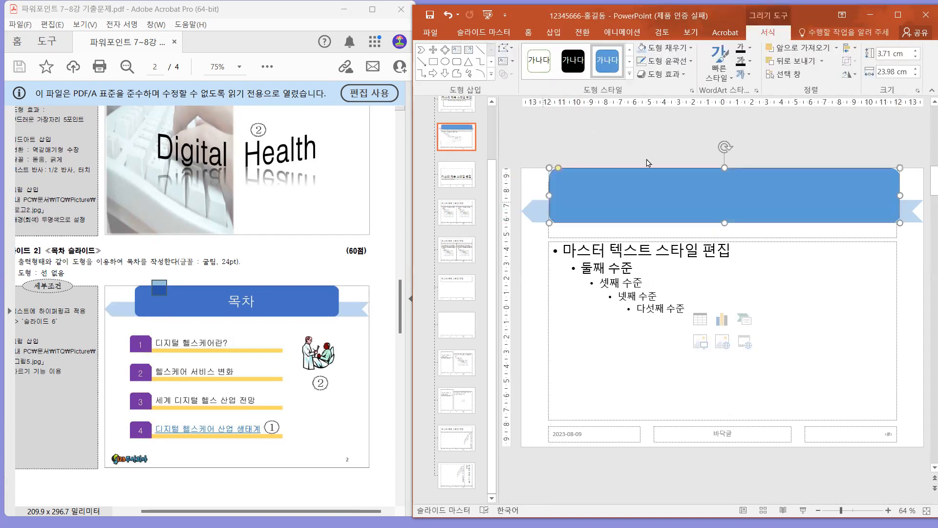
# Fill the rounded title rectangle with a darker blue and remove its outline.
pyautogui.click(668, 48)
pyautogui.click(677, 108)
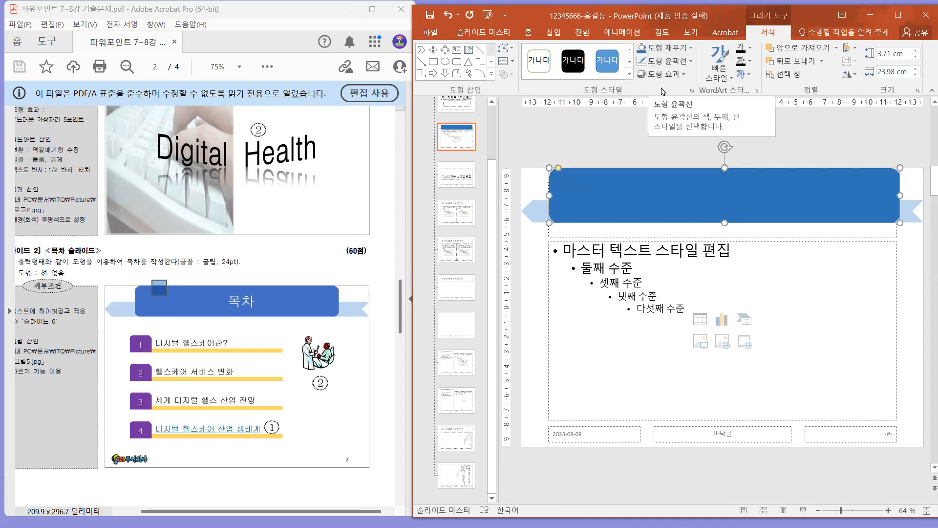
pyautogui.click(681, 61)
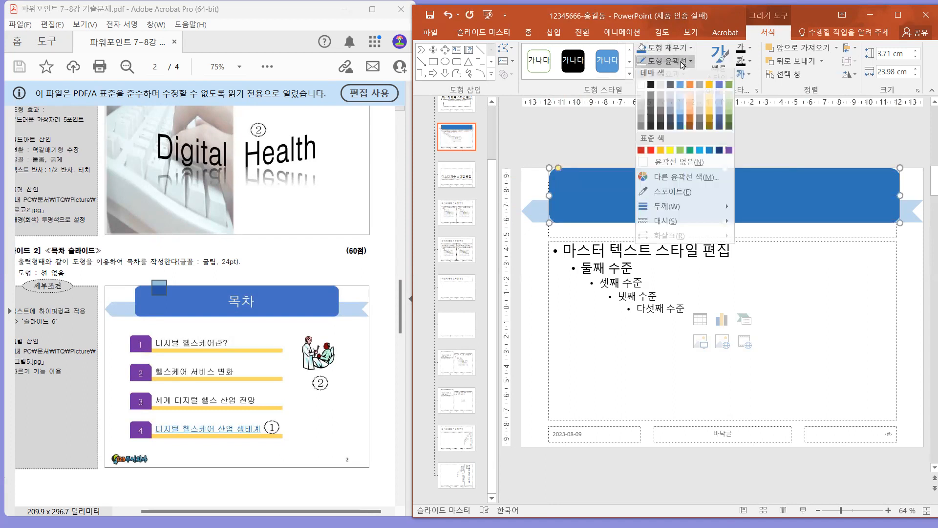
pyautogui.click(670, 166)
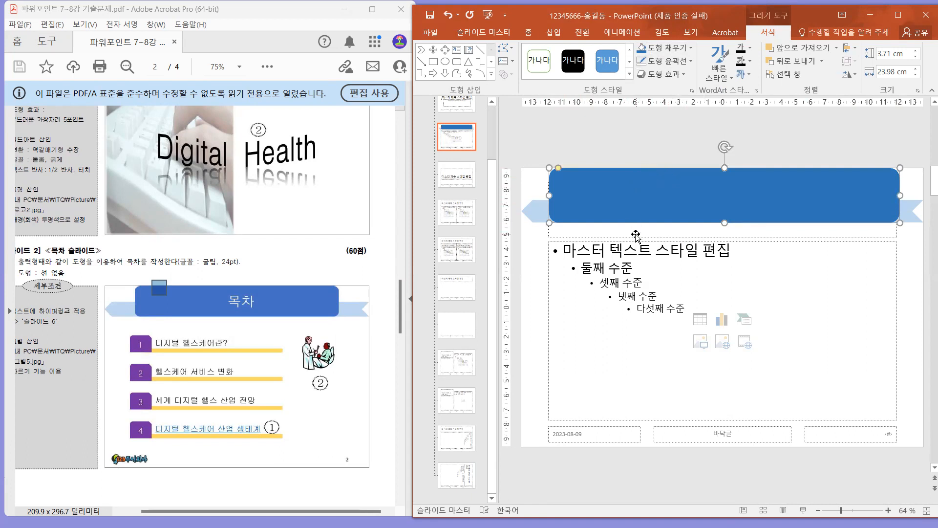
# Bring the title placeholder in front of the blue rectangle, then move and resize it to 3.71 cm by 23.98 cm to match.
pyautogui.click(547, 230)
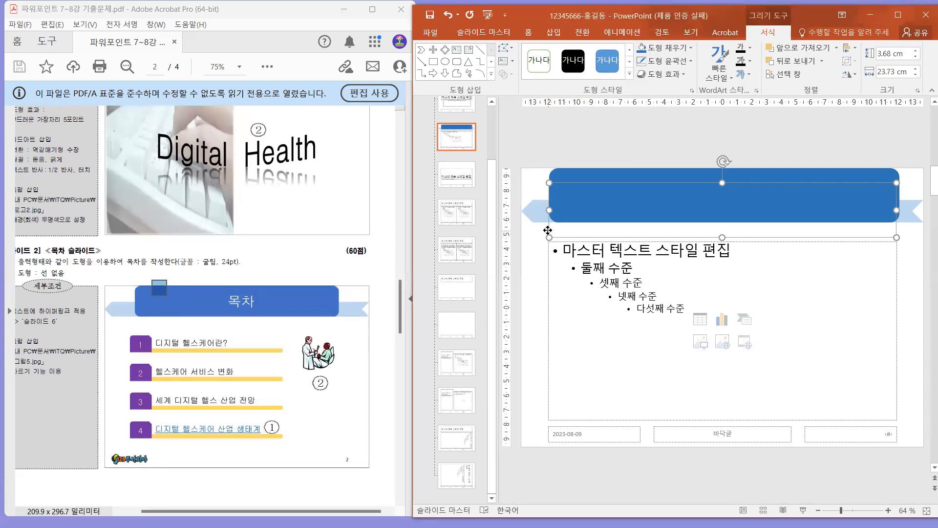
pyautogui.rightClick(548, 229)
pyautogui.click(584, 345)
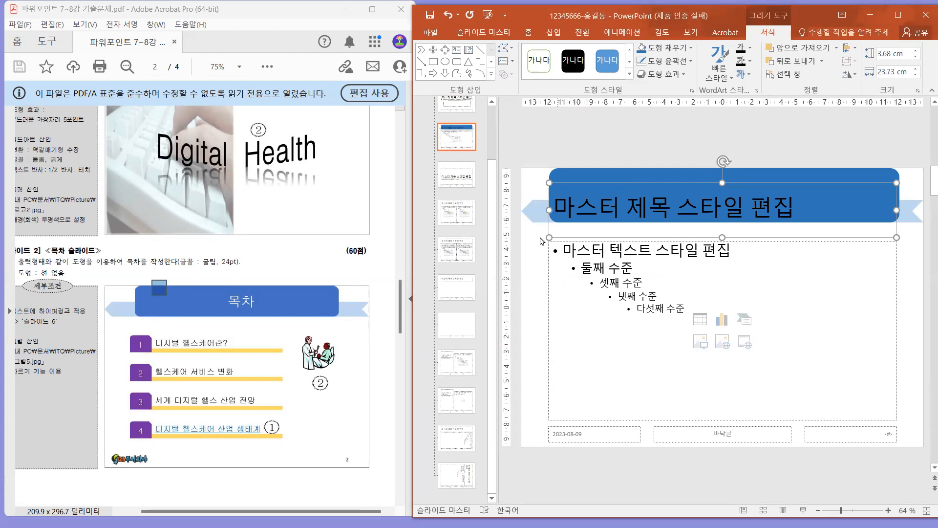
pyautogui.moveTo(547, 229); pyautogui.dragTo(550, 214)
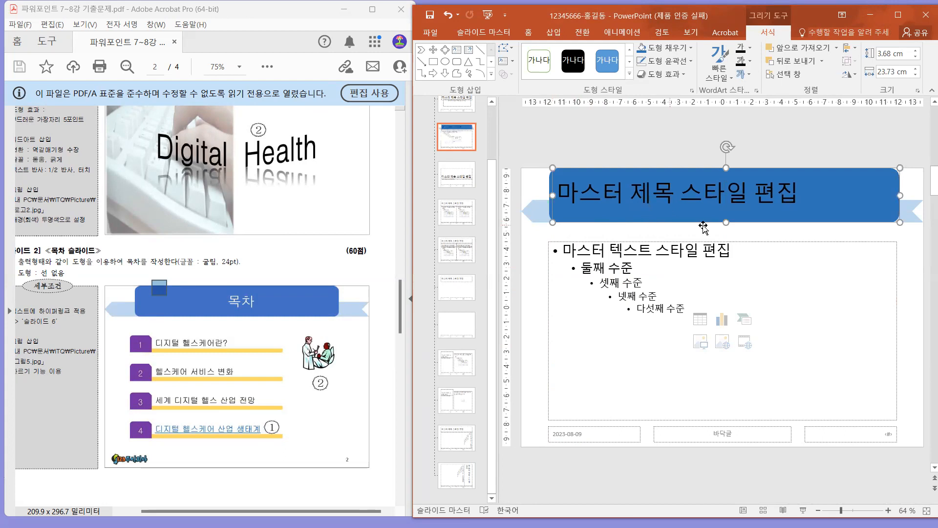
pyautogui.moveTo(727, 225); pyautogui.dragTo(727, 226)
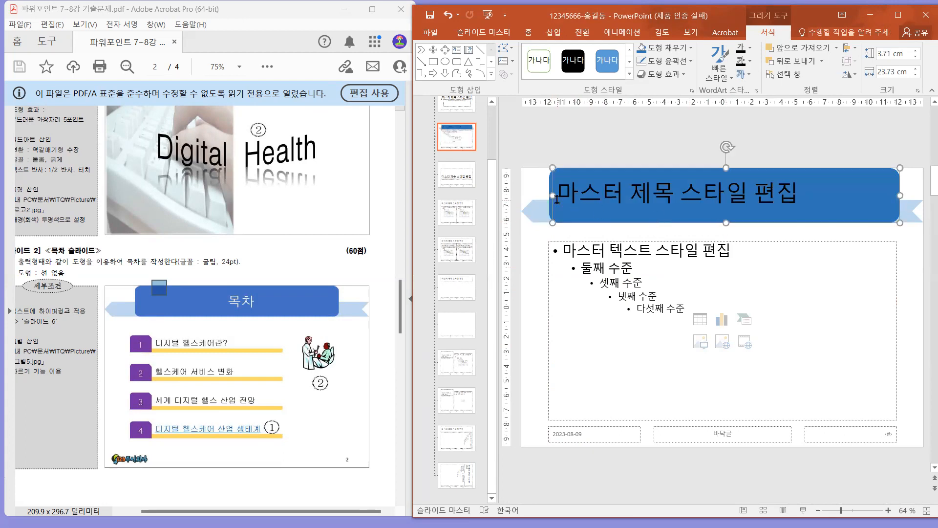
pyautogui.moveTo(551, 195); pyautogui.dragTo(547, 196)
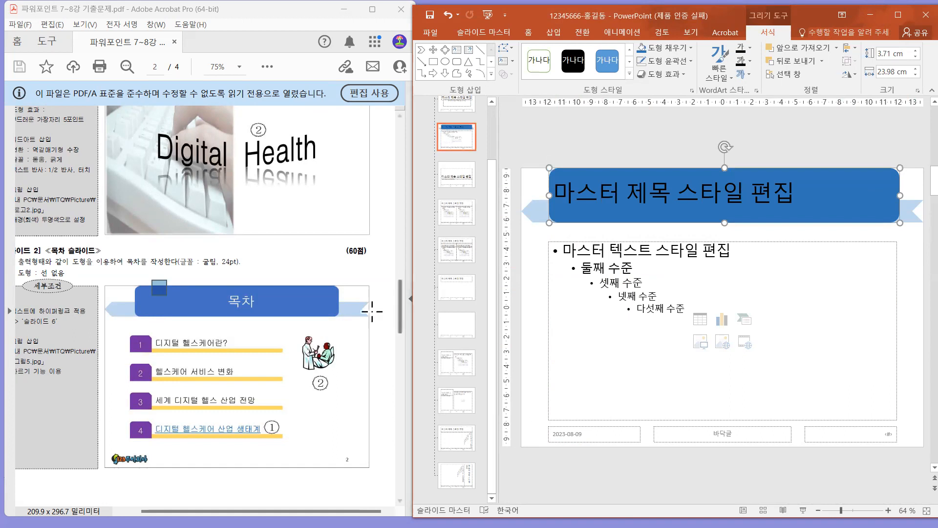
# Check the title font requirements in the PDF and set the title placeholder's text to 돋움, 40 pt.
pyautogui.click(283, 279)
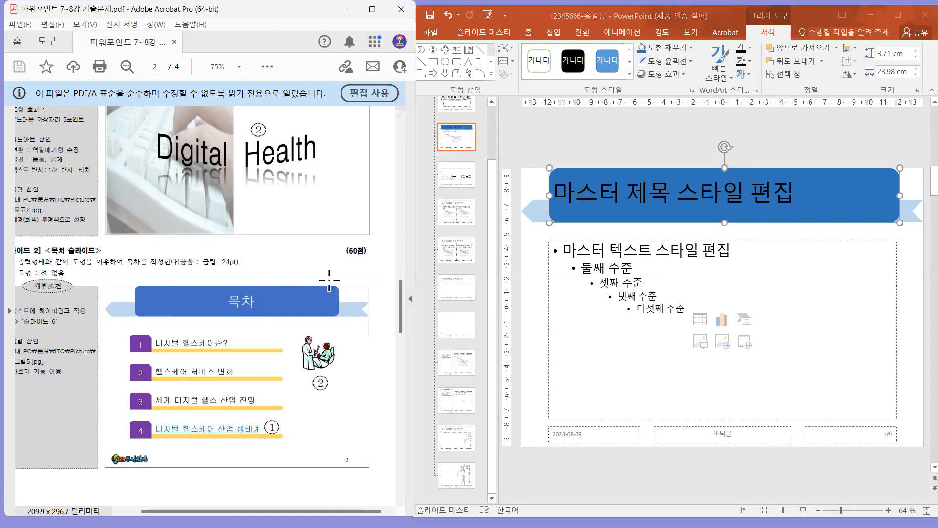
pyautogui.scroll(5, 389, 266)
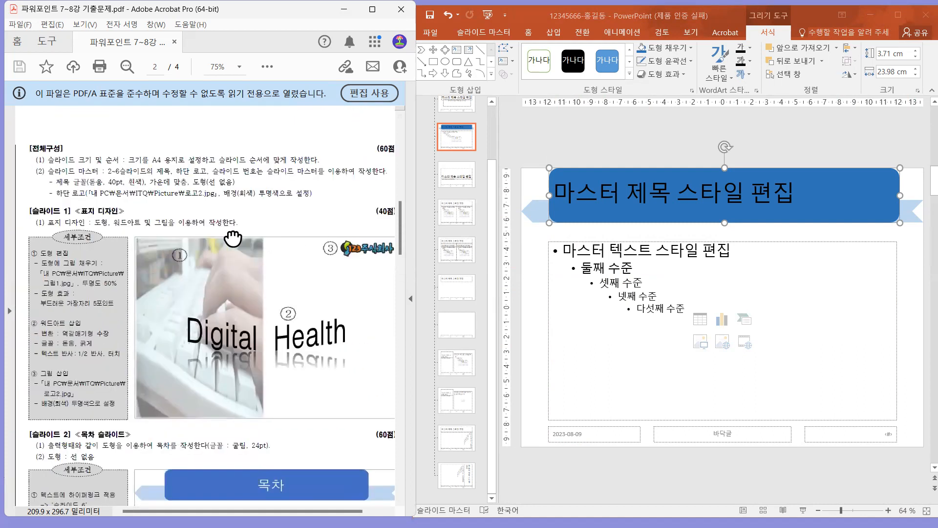
pyautogui.moveTo(52, 182); pyautogui.dragTo(143, 175)
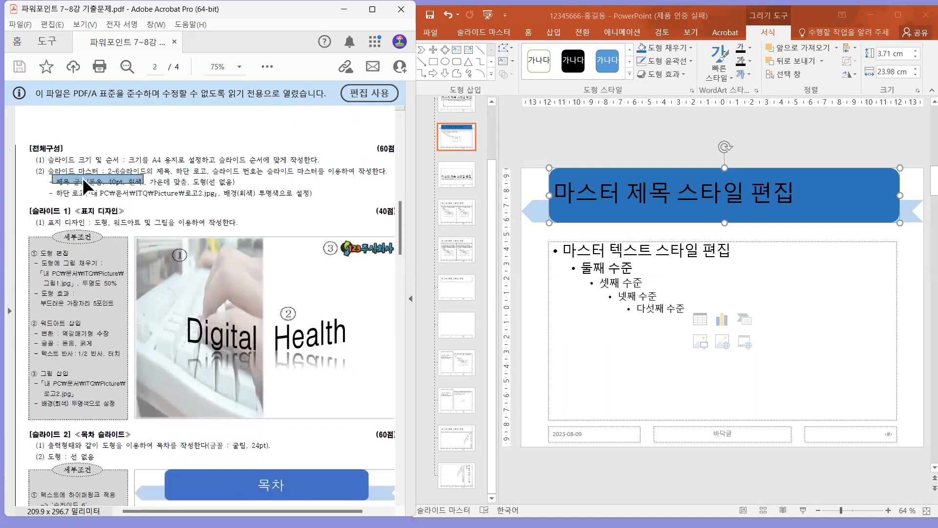
pyautogui.moveTo(90, 182); pyautogui.dragTo(146, 182)
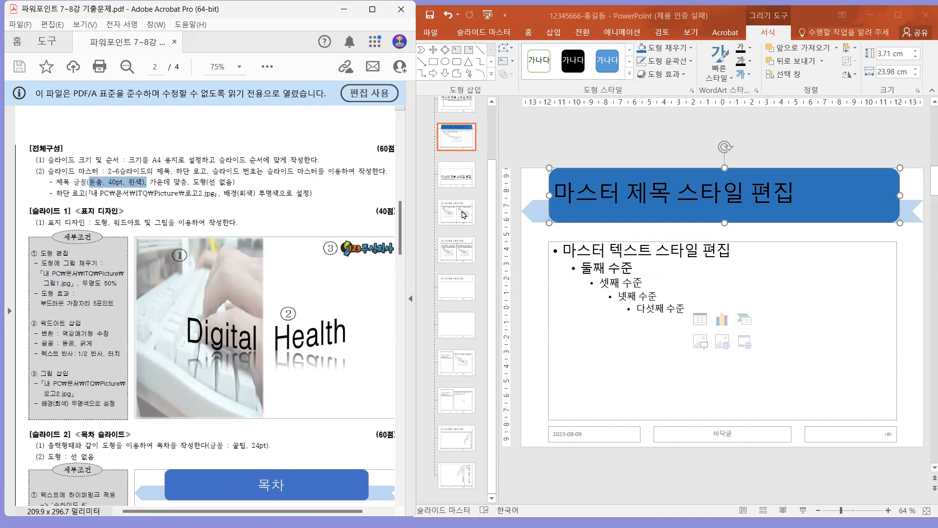
pyautogui.click(600, 188)
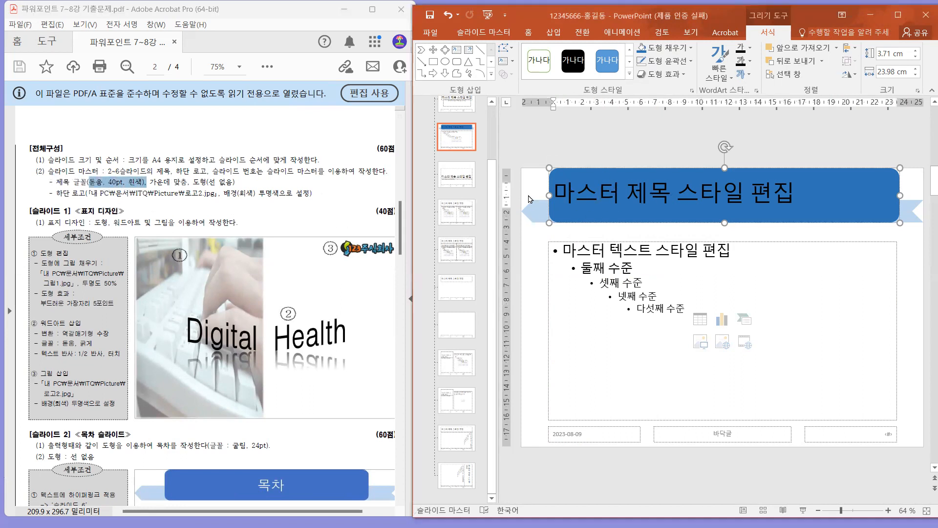
pyautogui.click(549, 195)
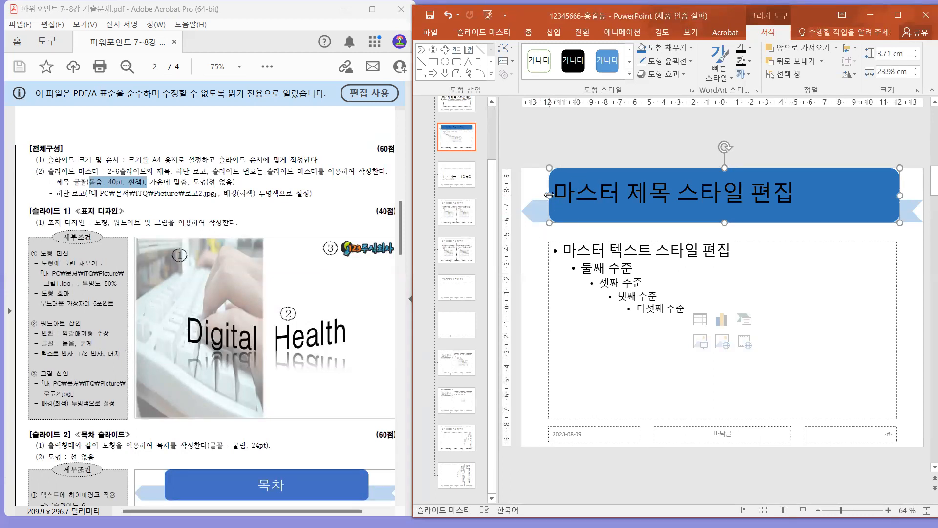
pyautogui.click(527, 33)
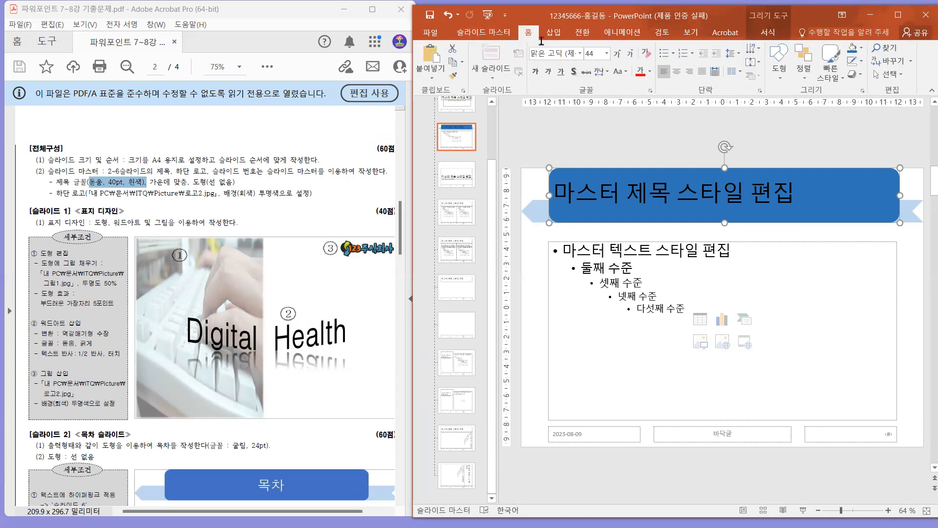
pyautogui.click(562, 54)
pyautogui.write('돋움')
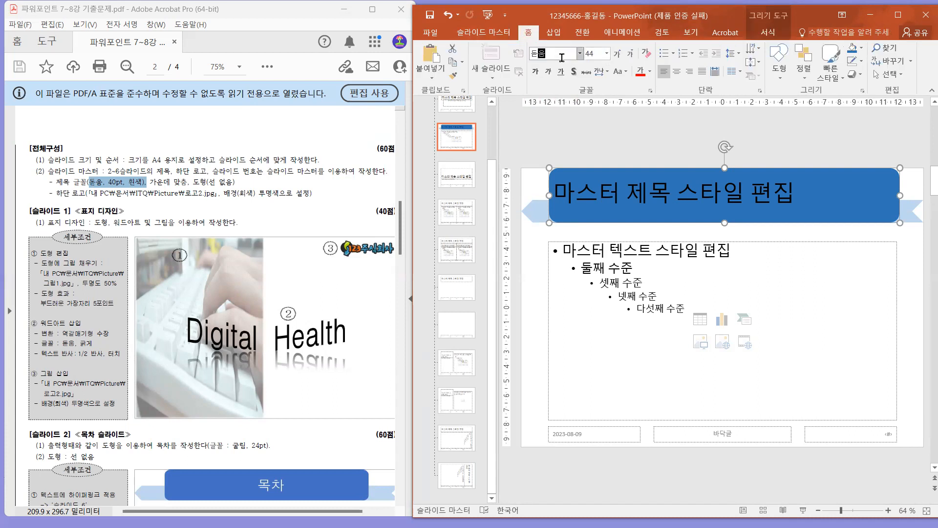
pyautogui.press('Return')
pyautogui.click(600, 56)
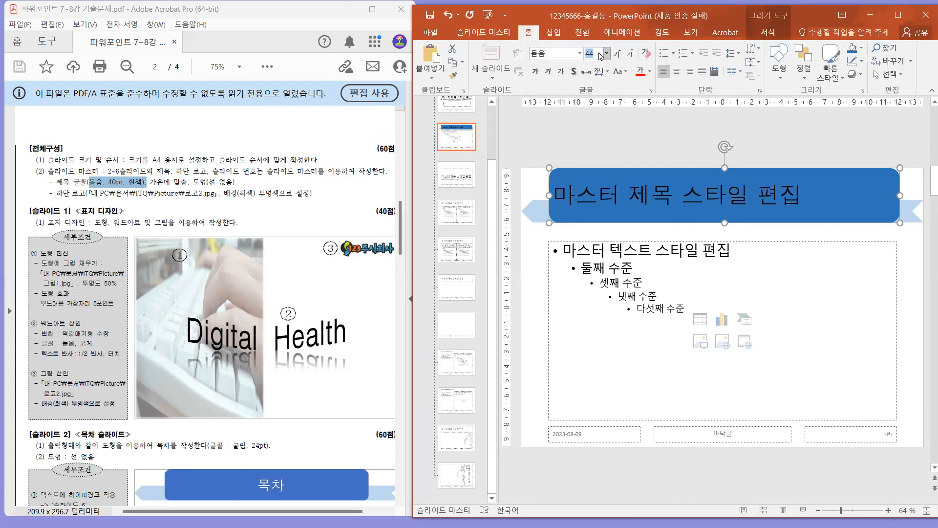
pyautogui.write('40')
pyautogui.press('Return')
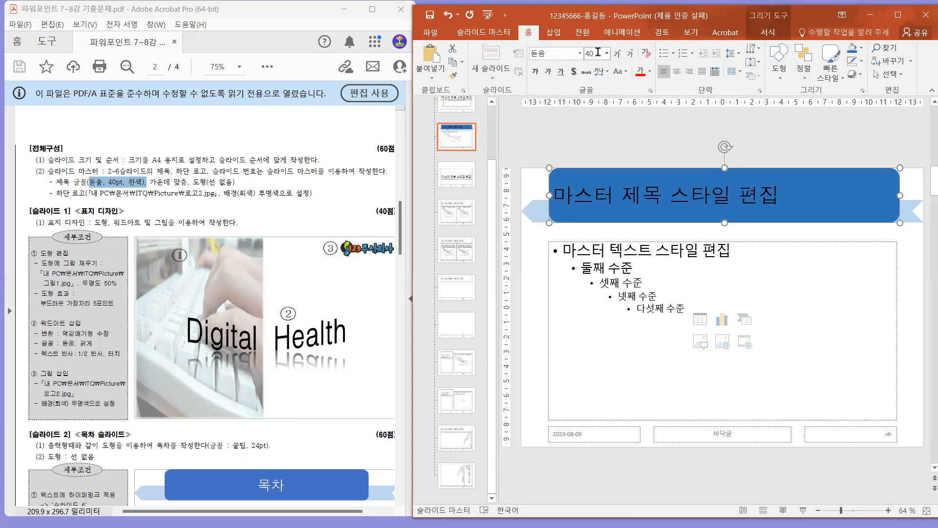
# Colour the title placeholder's text white and centre it horizontally.
pyautogui.click(649, 71)
pyautogui.click(640, 94)
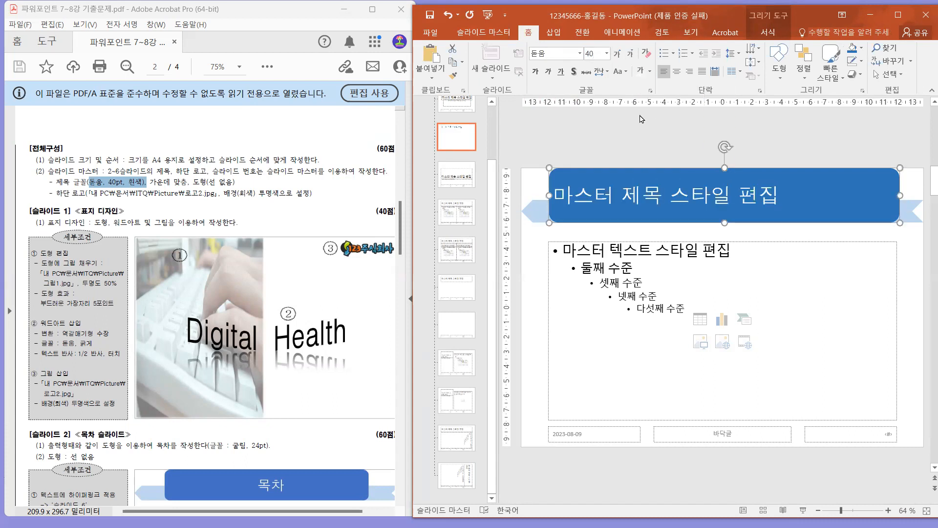
pyautogui.click(676, 71)
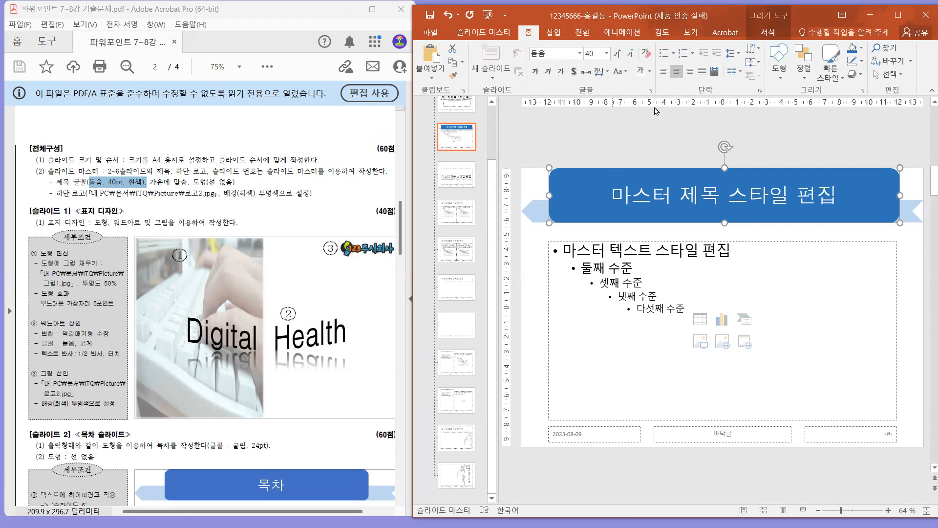
pyautogui.click(634, 144)
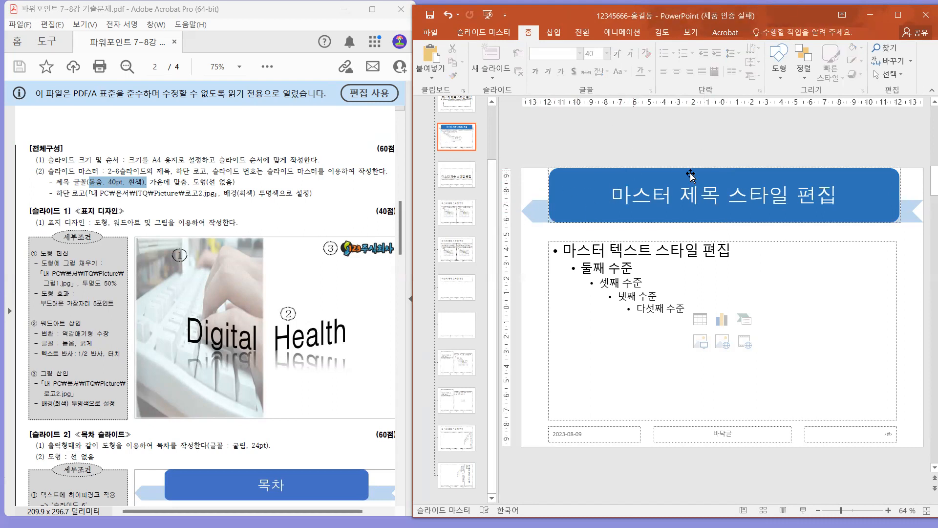
# Examine the PDF's footer logo instructions and the logo's placement on the sample contents slide.
pyautogui.click(193, 181)
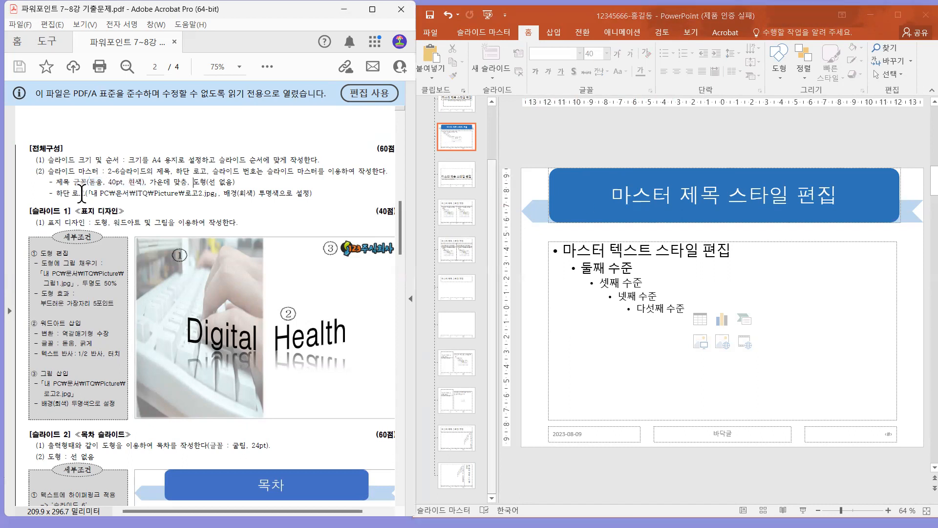
pyautogui.moveTo(74, 194); pyautogui.dragTo(154, 199)
pyautogui.moveTo(230, 201); pyautogui.dragTo(235, 203)
pyautogui.moveTo(178, 194); pyautogui.dragTo(221, 196)
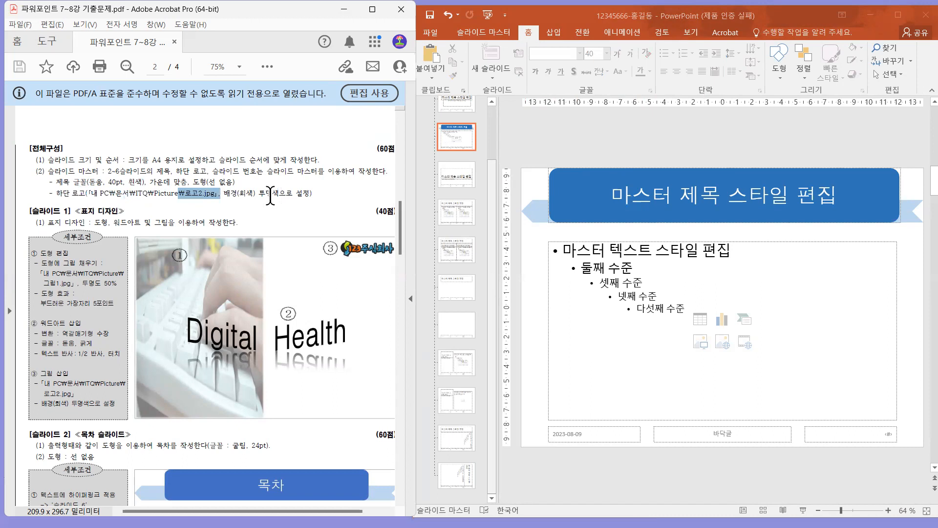
pyautogui.click(315, 195)
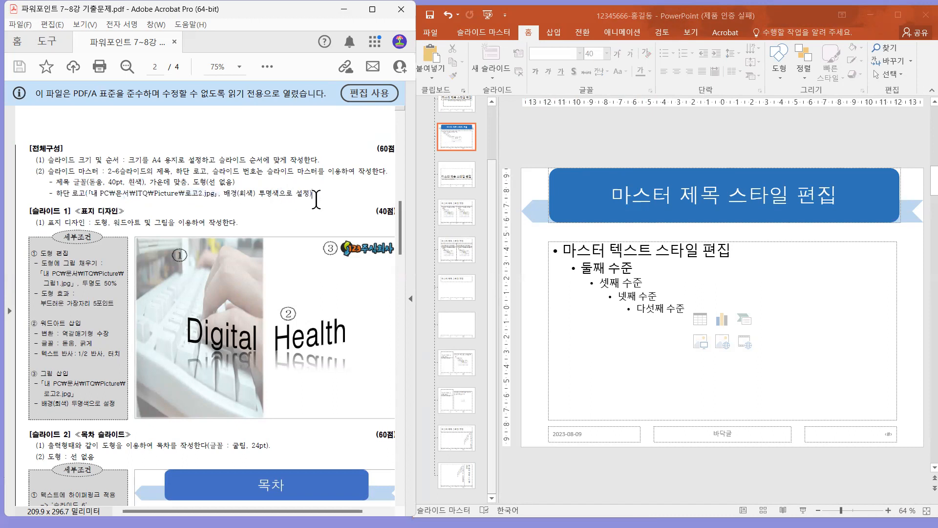
pyautogui.scroll(-5, 316, 199)
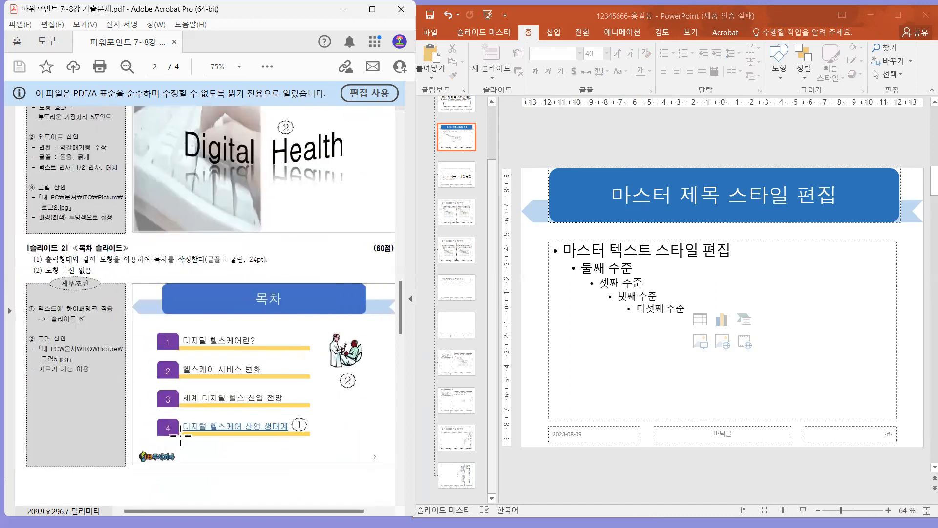
pyautogui.moveTo(148, 451); pyautogui.dragTo(187, 467)
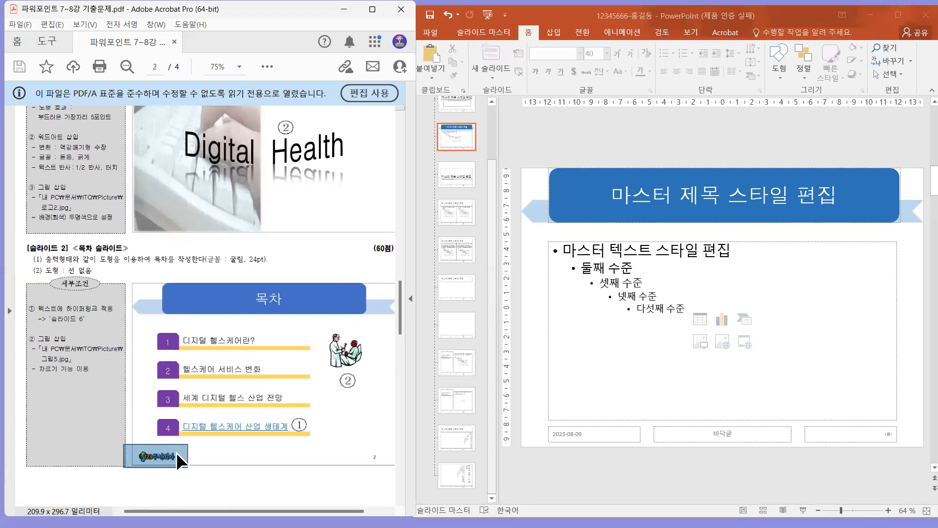
# Insert the picture 로고2 from the ITQ Picture folder in Documents onto the master layout.
pyautogui.click(531, 137)
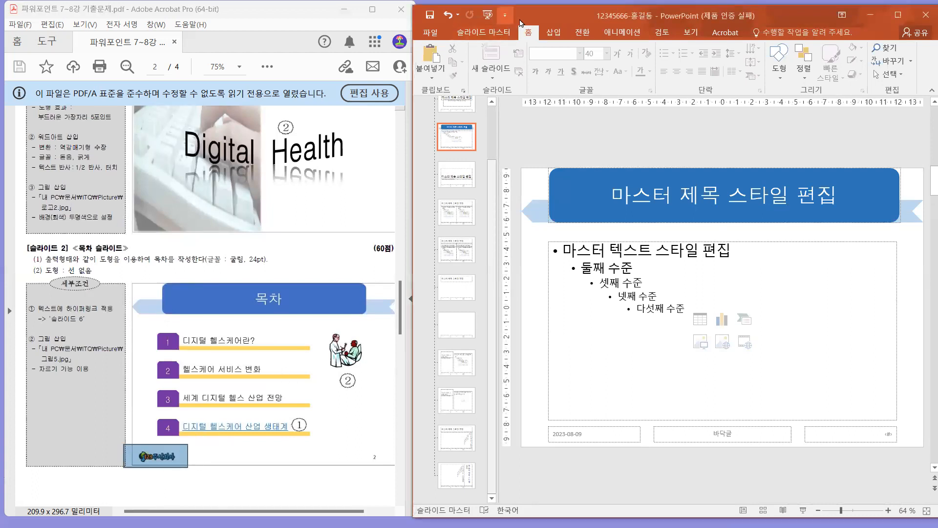
pyautogui.click(556, 31)
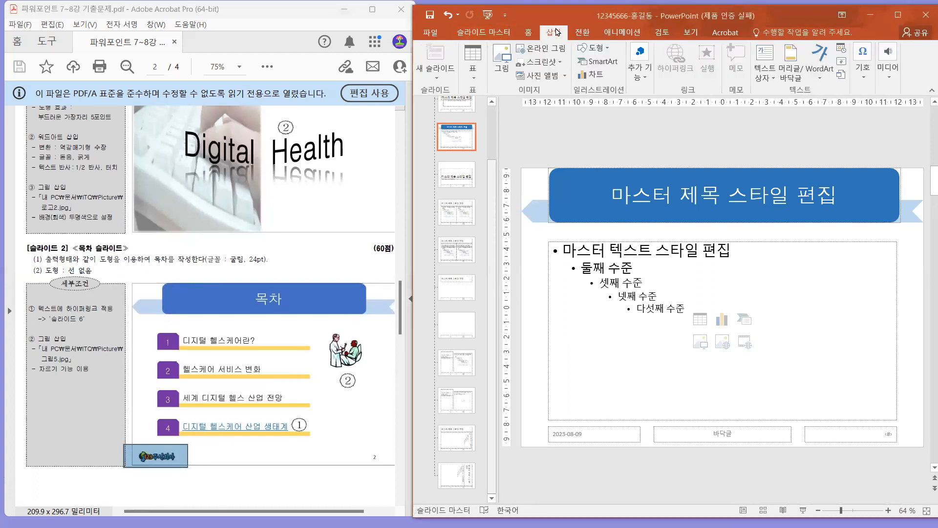
pyautogui.click(508, 54)
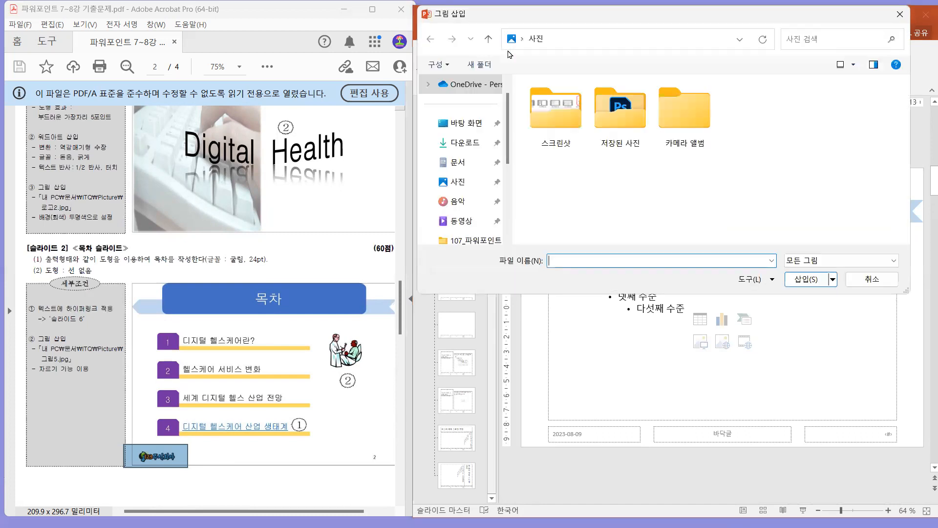
pyautogui.click(466, 167)
pyautogui.doubleClick(541, 241)
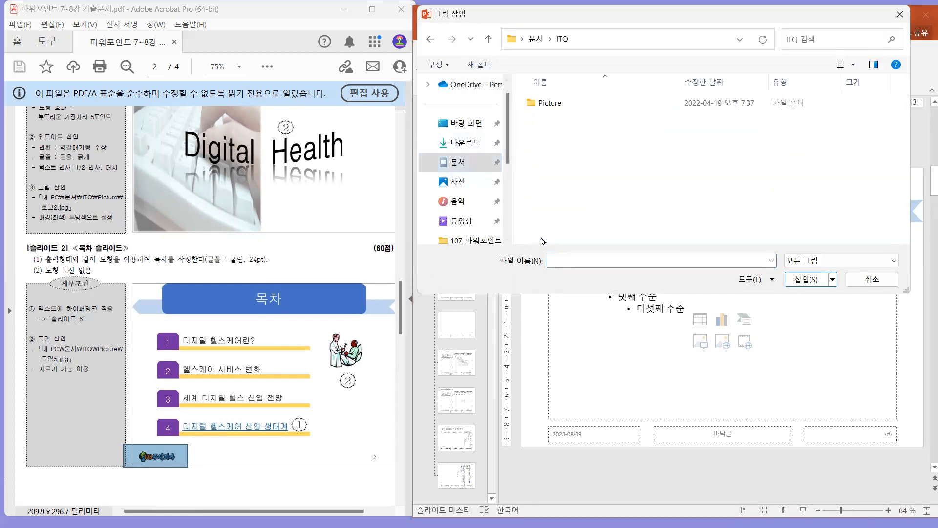
pyautogui.doubleClick(547, 102)
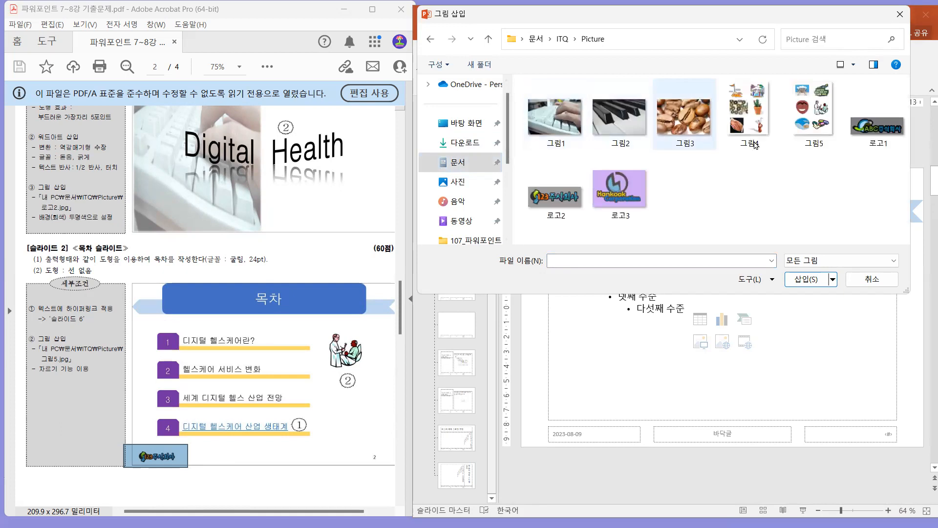
pyautogui.click(571, 202)
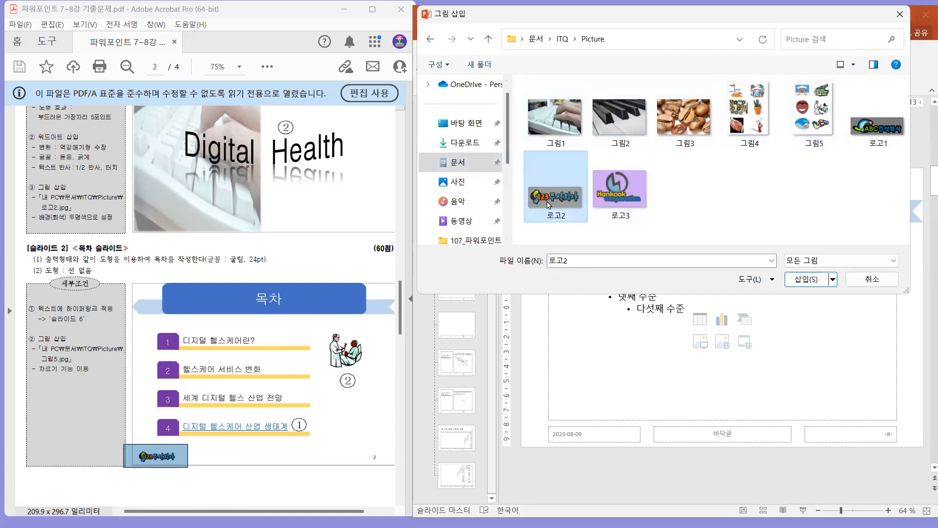
pyautogui.click(789, 280)
# Move the logo over the body placeholder's upper left area and make its gray background transparent.
pyautogui.moveTo(716, 315); pyautogui.dragTo(627, 265)
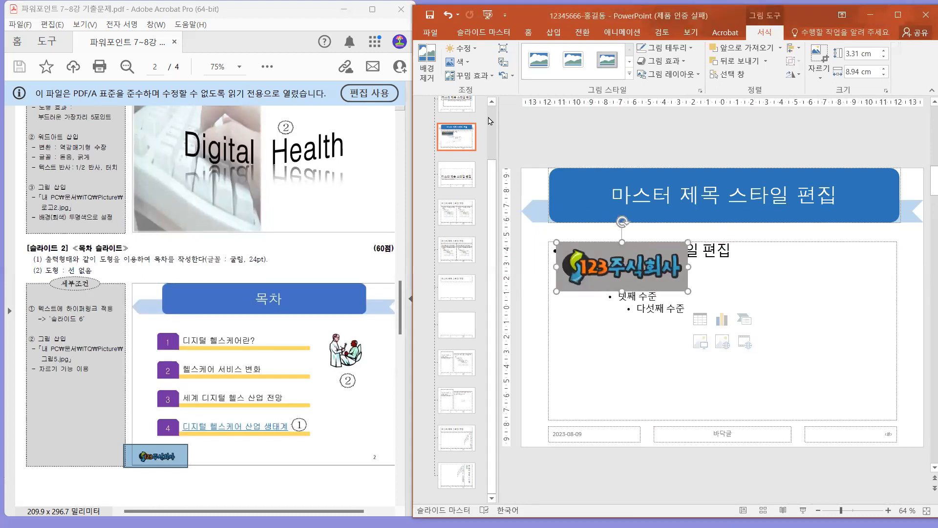
pyautogui.click(460, 62)
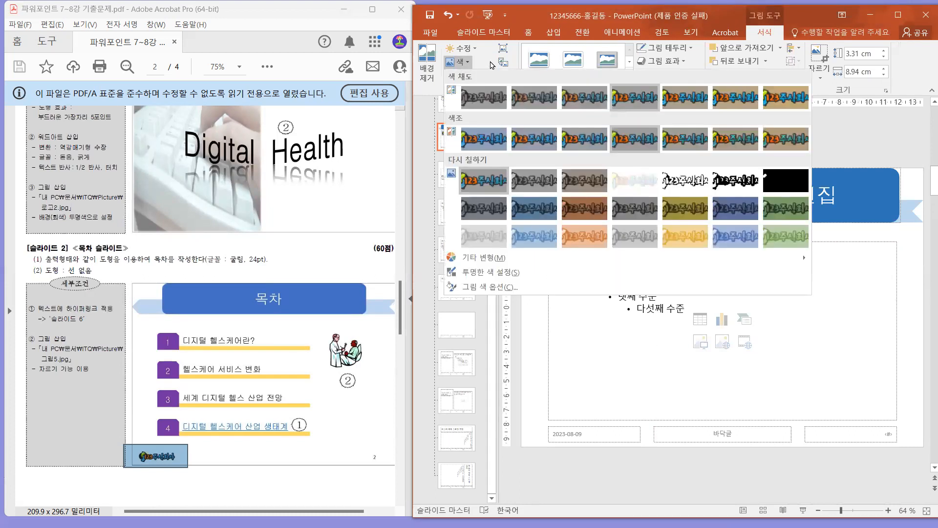
pyautogui.click(508, 272)
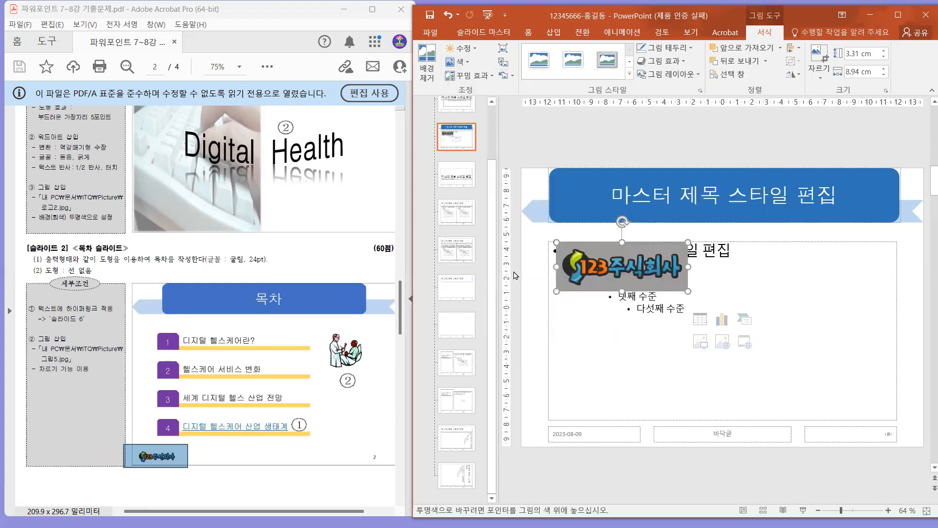
pyautogui.click(652, 249)
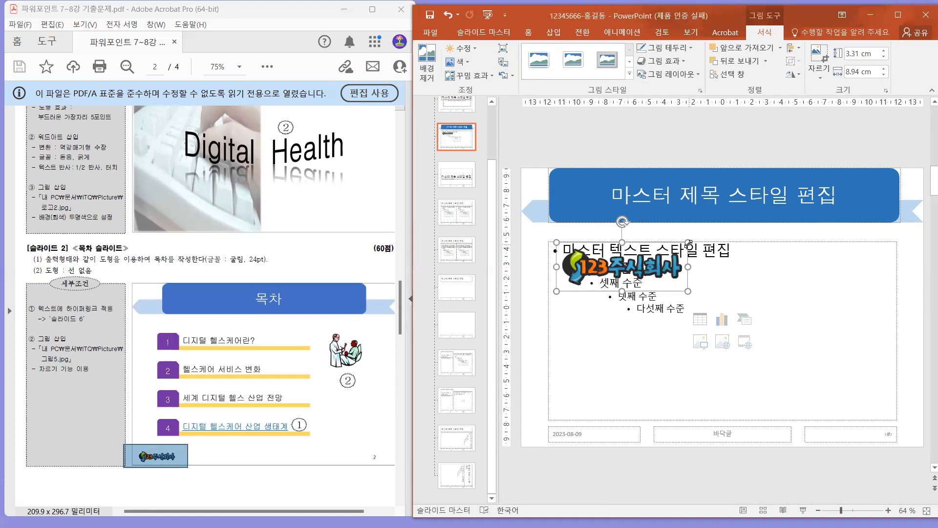
# Shrink the logo to 1.46 cm by 3.96 cm and place it in the slide's lower left corner, matching the PDF sample.
pyautogui.moveTo(687, 242); pyautogui.dragTo(594, 263)
pyautogui.click(166, 462)
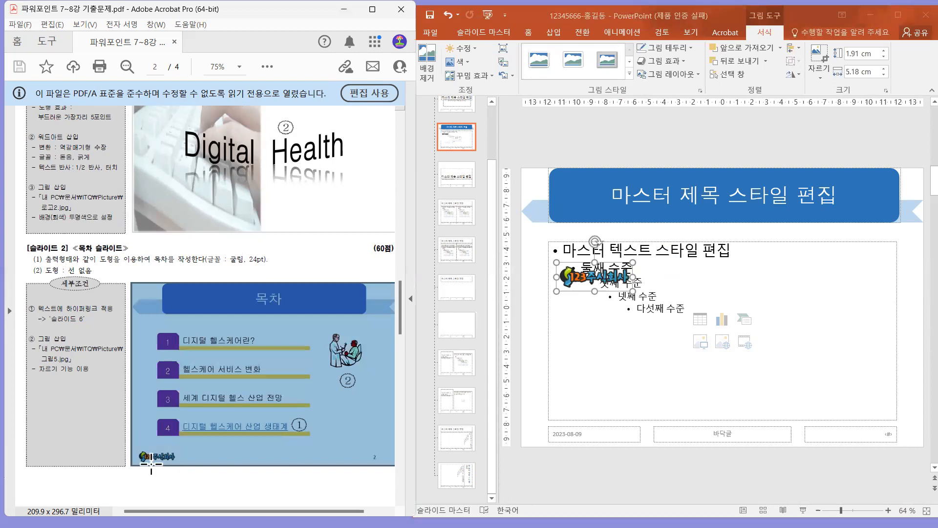
pyautogui.click(172, 489)
pyautogui.click(600, 281)
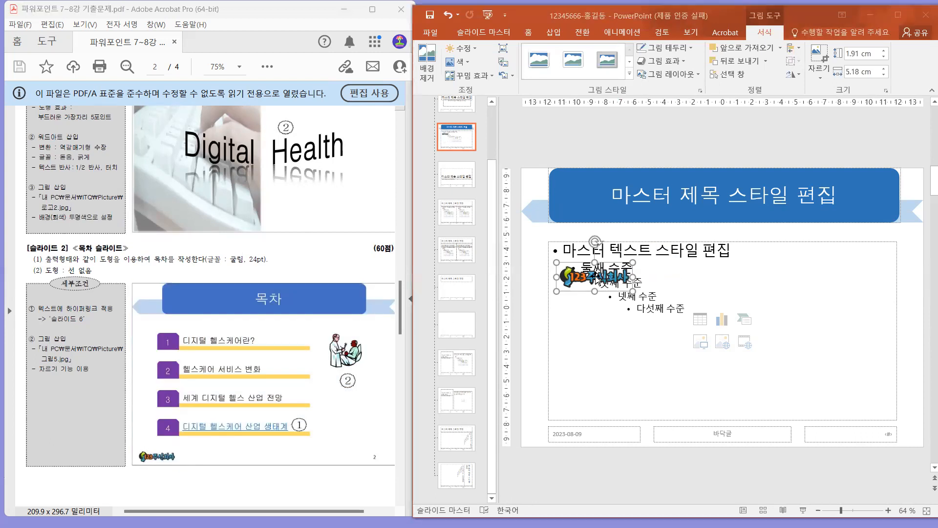
pyautogui.moveTo(601, 285); pyautogui.dragTo(585, 431)
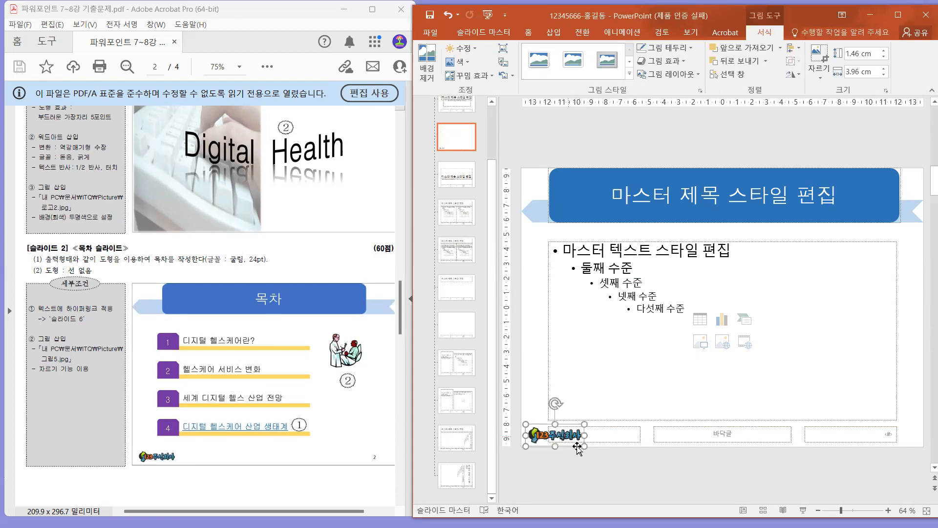
# Check the PDF's slide number requirement, then apply slide numbers to all slides with the title slide excluded.
pyautogui.click(301, 245)
pyautogui.scroll(5, 308, 239)
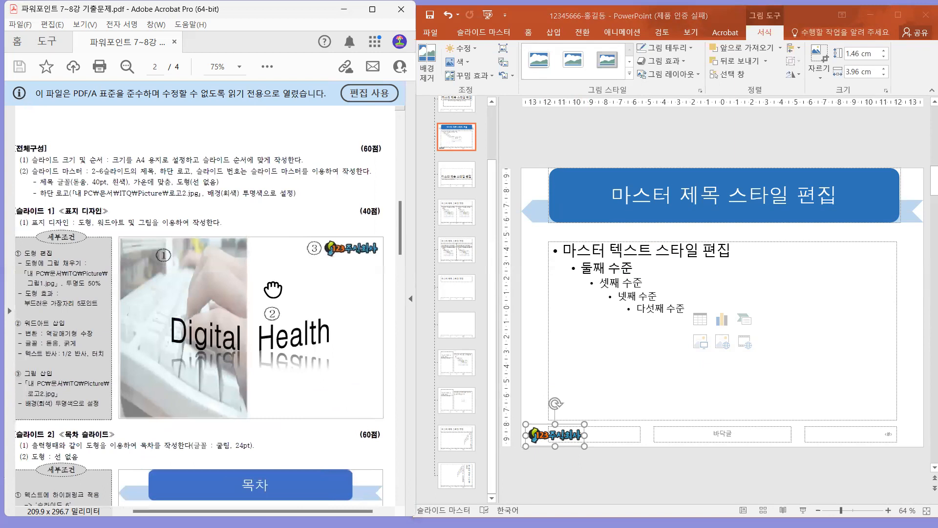
pyautogui.moveTo(213, 171); pyautogui.dragTo(263, 172)
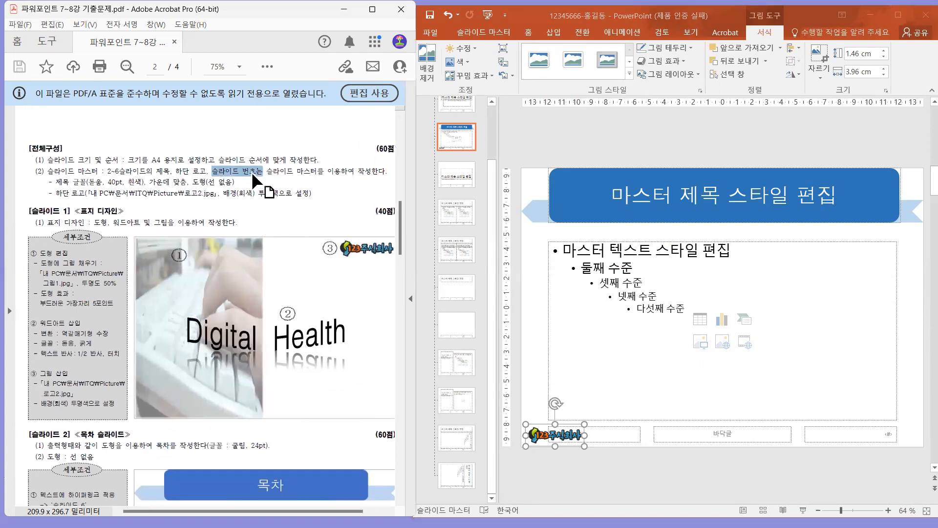
pyautogui.click(685, 135)
pyautogui.click(561, 33)
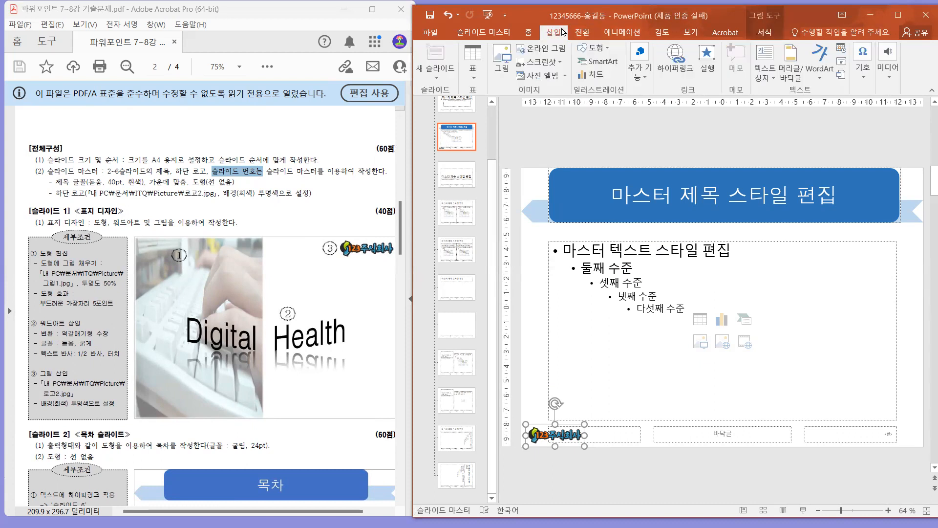
pyautogui.click(803, 56)
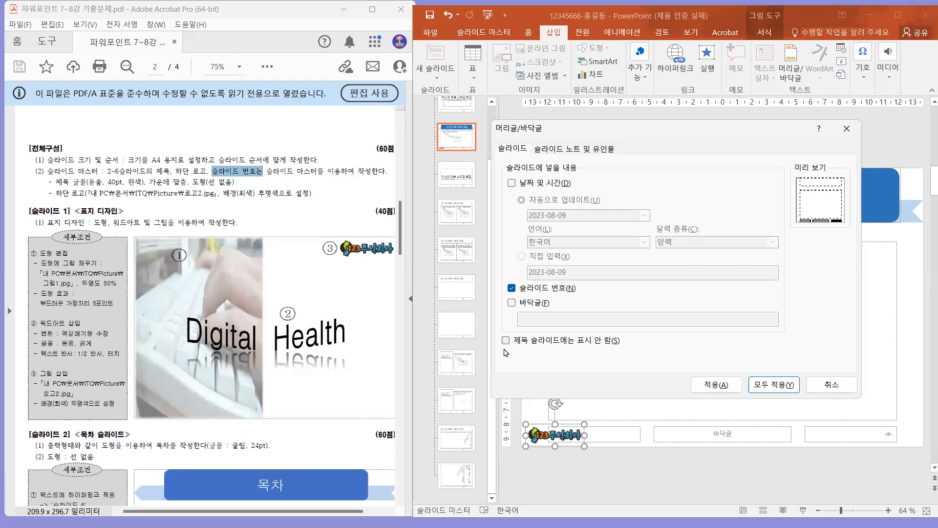
pyautogui.click(507, 342)
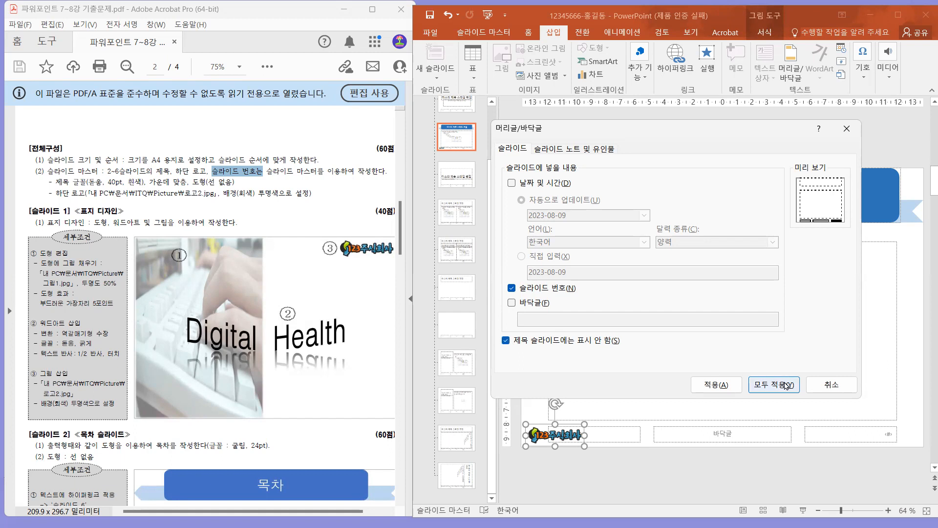
pyautogui.click(785, 385)
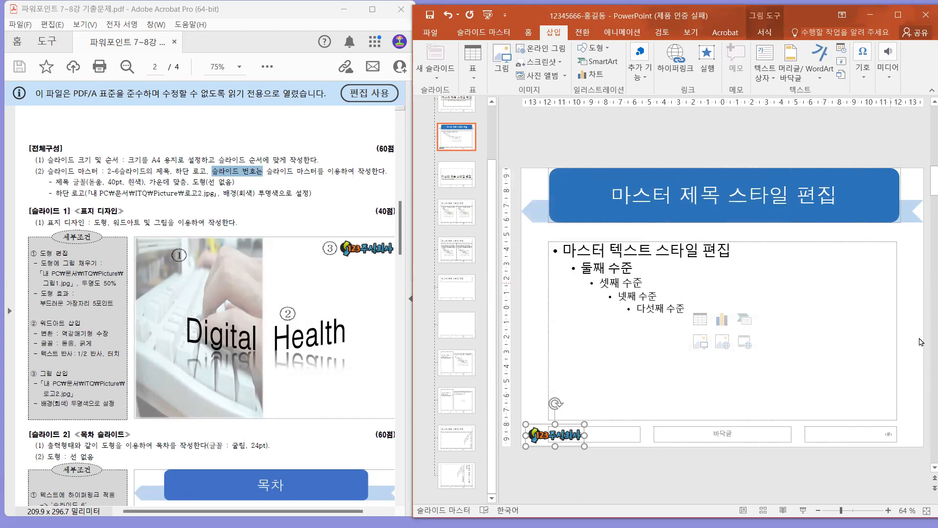
# Check the slide number's position on the PDF's contents slide and shift the number placeholder slightly toward the slide's right edge.
pyautogui.click(898, 436)
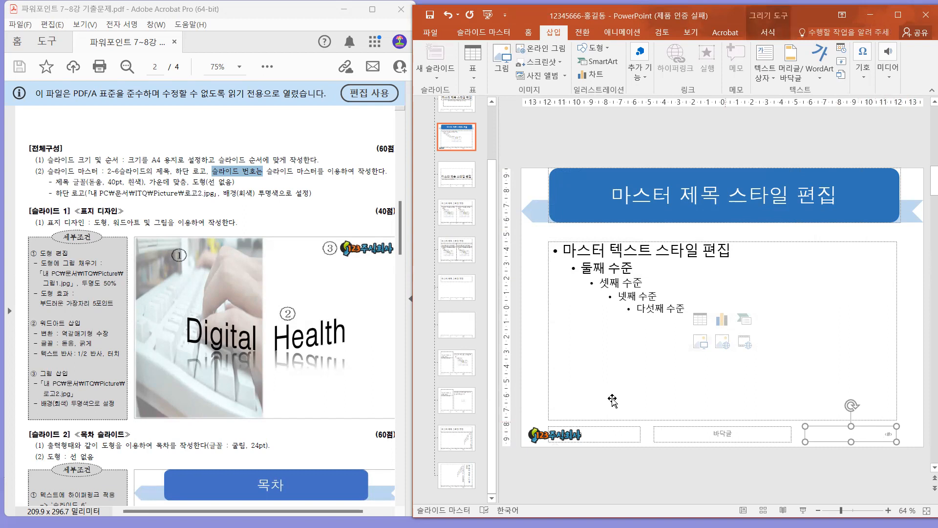
pyautogui.scroll(-2, 355, 349)
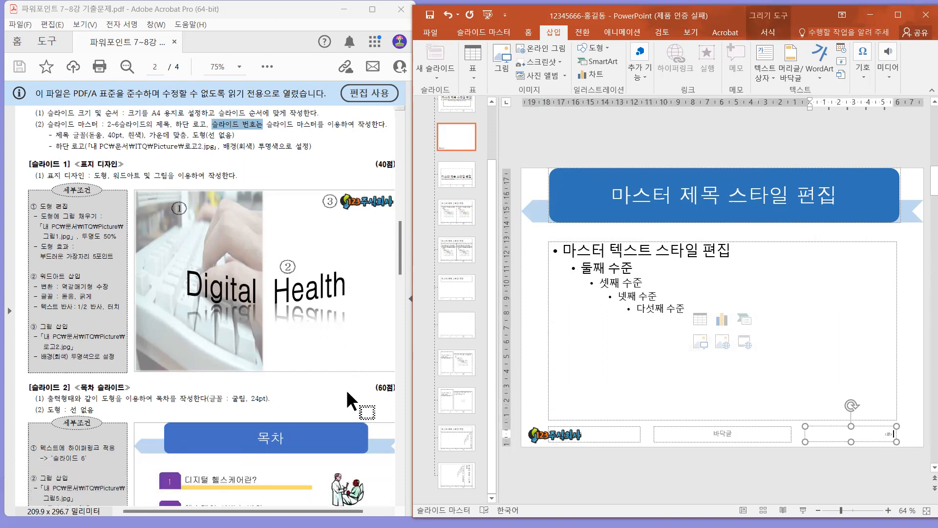
pyautogui.click(346, 393)
pyautogui.moveTo(335, 408); pyautogui.dragTo(300, 270)
pyautogui.moveTo(326, 443); pyautogui.dragTo(358, 465)
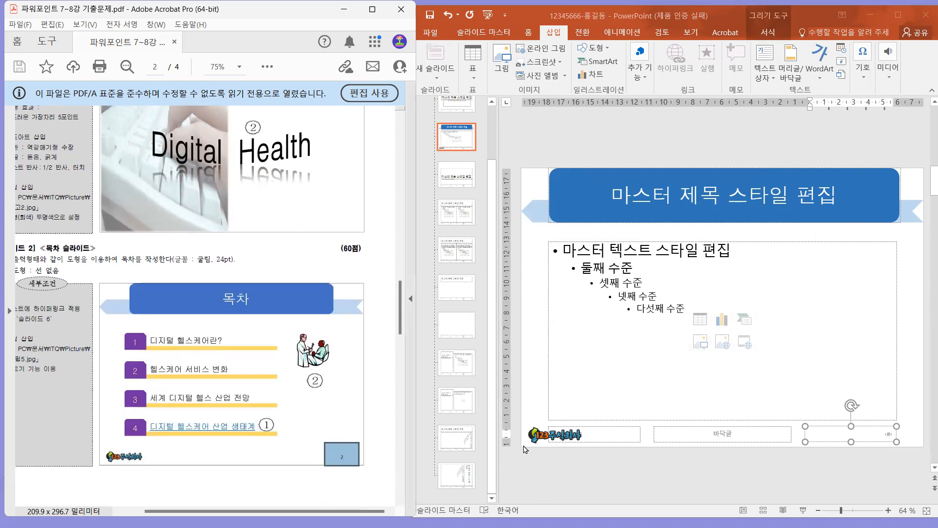
pyautogui.click(872, 425)
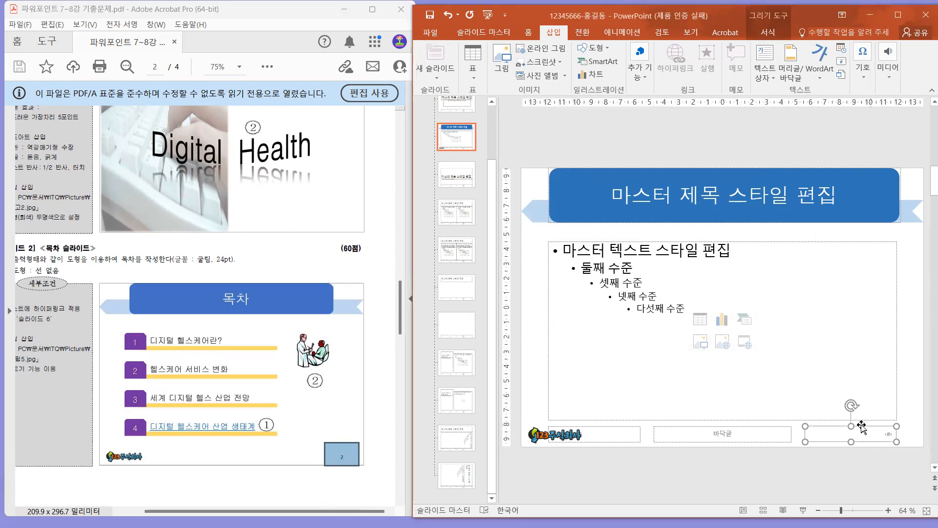
pyautogui.moveTo(861, 424); pyautogui.dragTo(875, 425)
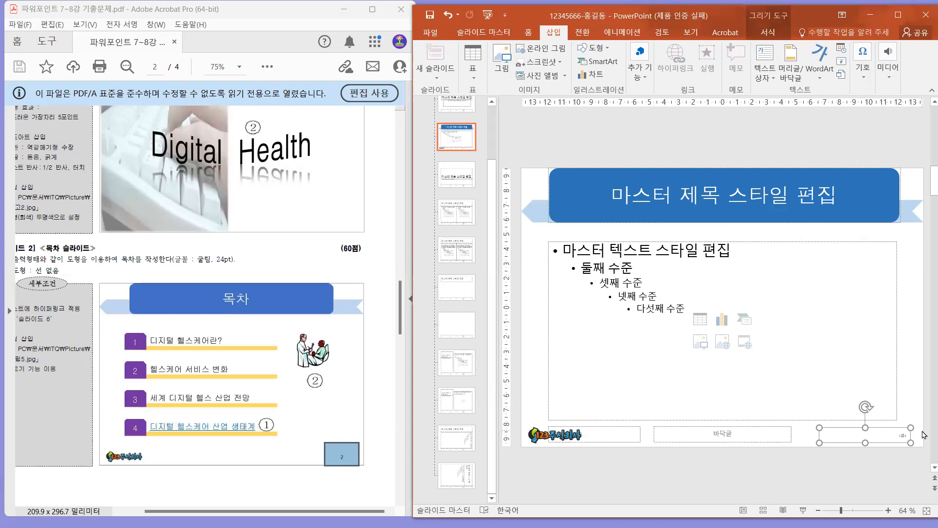
# Colour the slide number text black and close the slide master view.
pyautogui.click(528, 32)
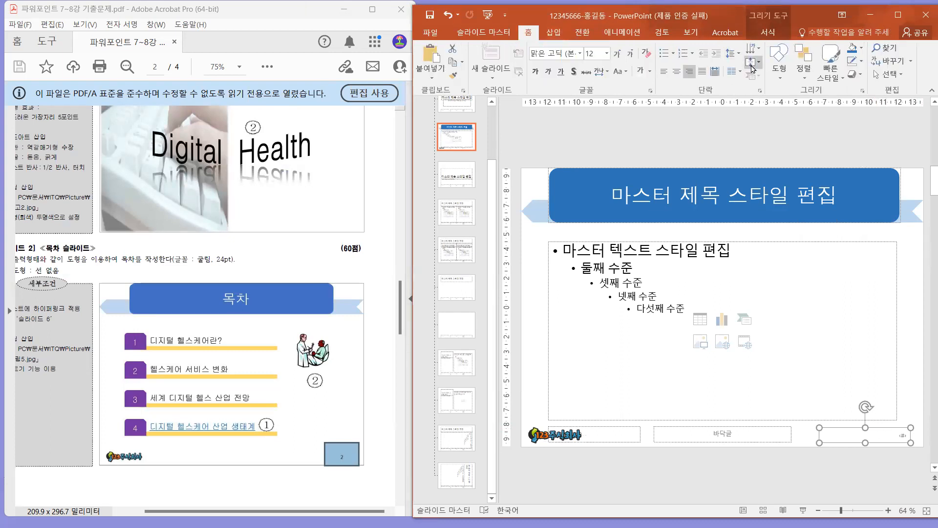
pyautogui.click(649, 72)
pyautogui.click(649, 98)
pyautogui.click(779, 149)
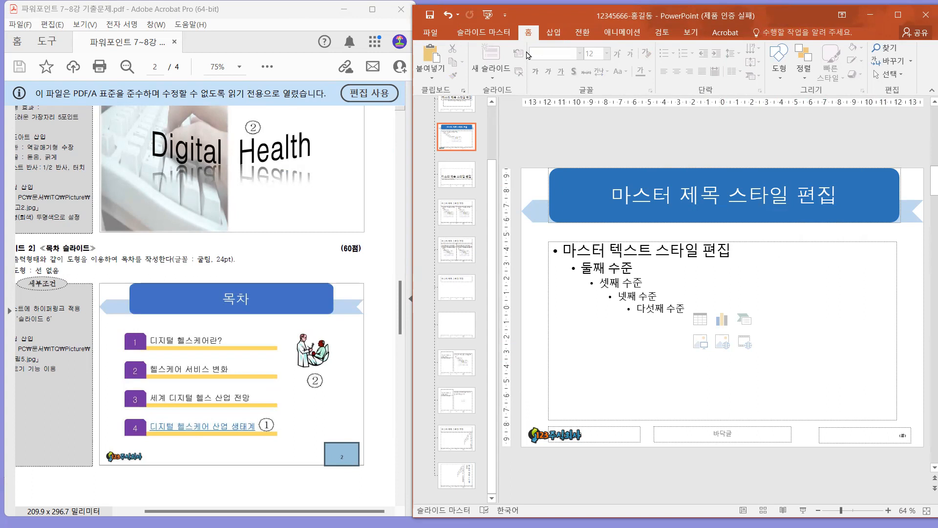
pyautogui.click(500, 34)
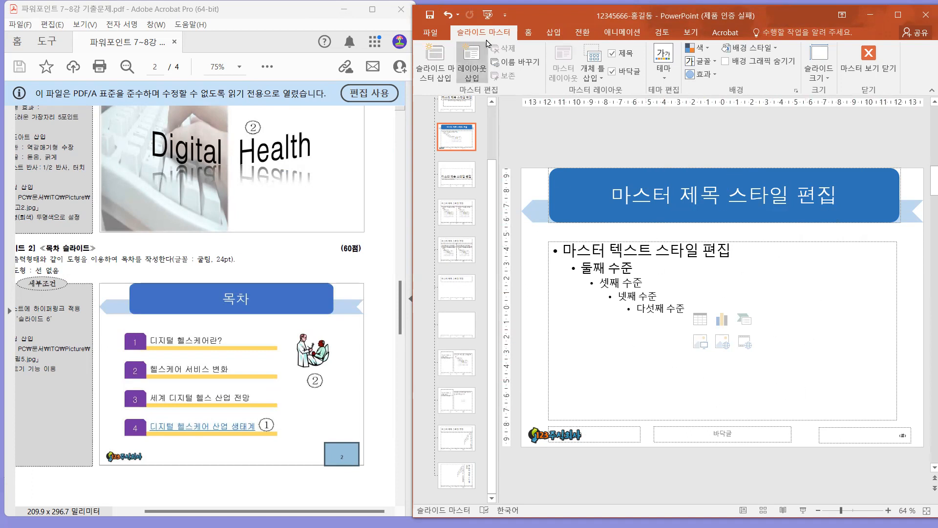
pyautogui.click(861, 58)
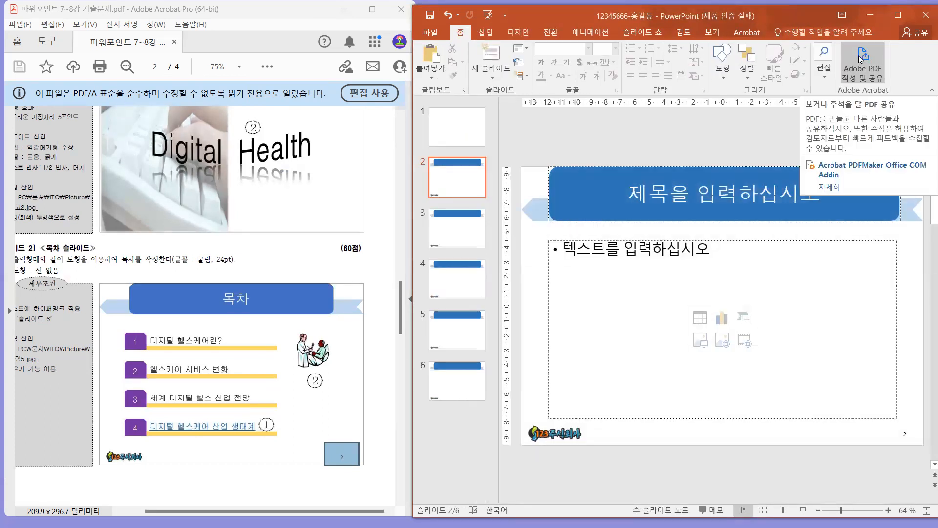
# Review the title slide and the content slides for the title shape, footer logo and slide number.
pyautogui.click(457, 128)
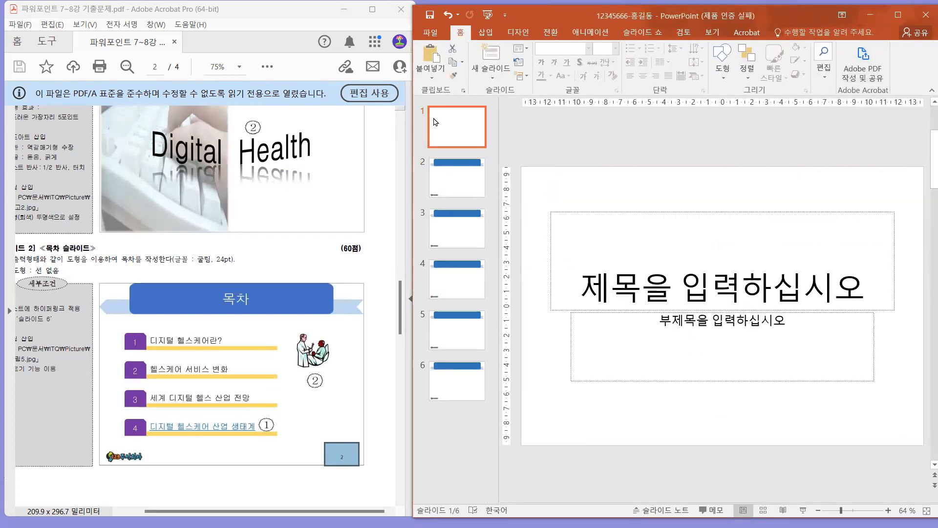
pyautogui.click(459, 188)
pyautogui.press('Down')
pyautogui.press('Down')
pyautogui.press('Down')
pyautogui.press('Down')
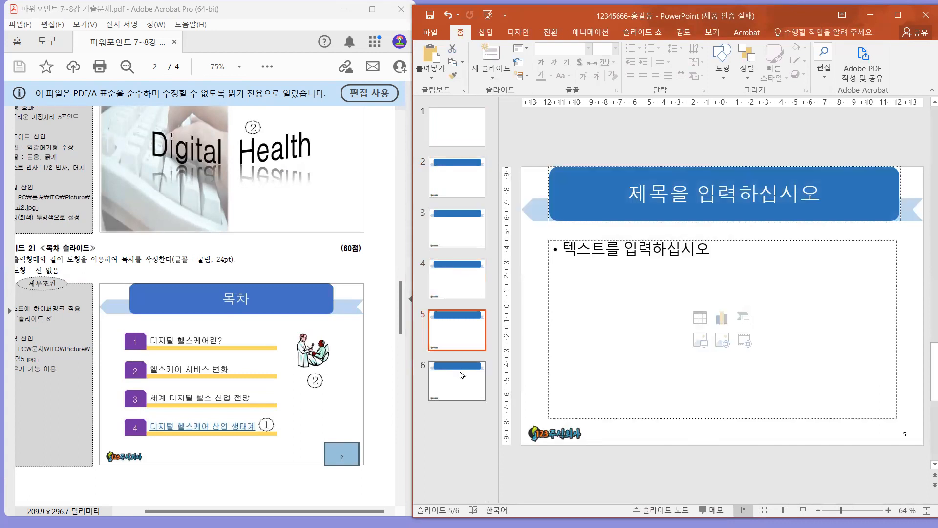
pyautogui.click(444, 335)
pyautogui.press('Up')
pyautogui.press('Up')
pyautogui.press('Up')
pyautogui.press('Up')
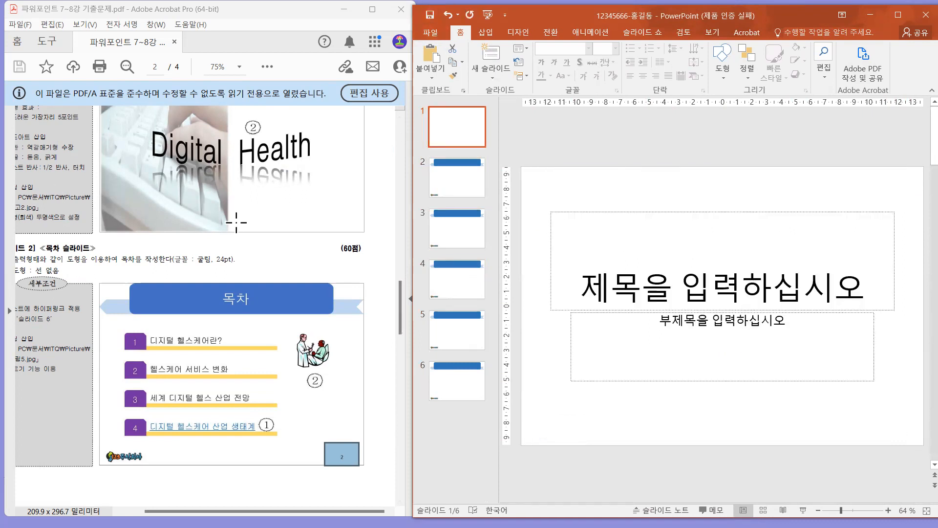
# Examine the PDF's 슬라이드 1 cover design instructions on shapes, WordArt and pictures, along with the sample cover.
pyautogui.scroll(3, 262, 239)
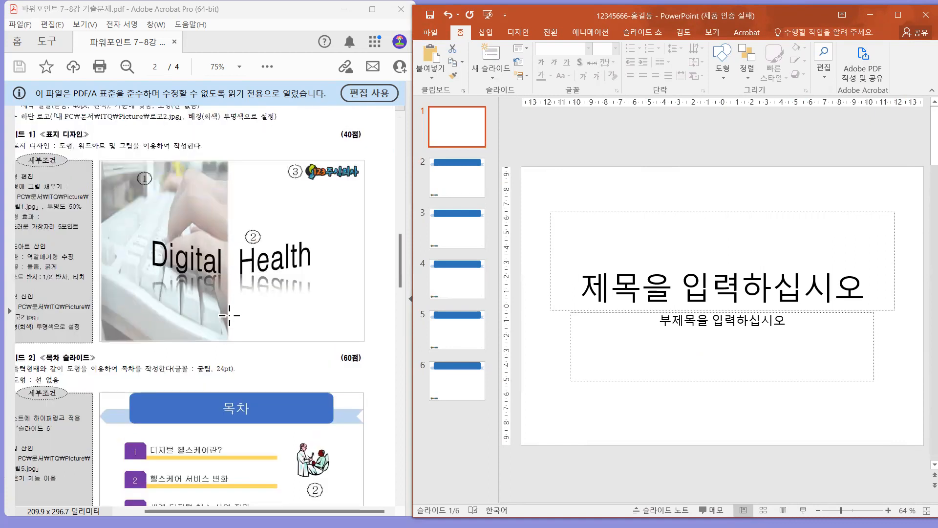
pyautogui.click(229, 315)
pyautogui.press('space')
pyautogui.moveTo(149, 364); pyautogui.dragTo(210, 369)
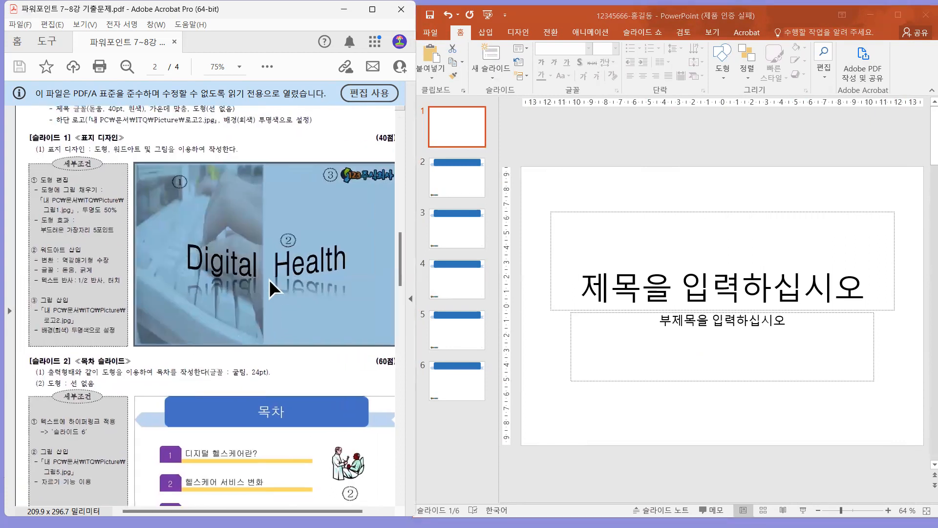
pyautogui.click(223, 137)
pyautogui.moveTo(27, 140); pyautogui.dragTo(162, 141)
pyautogui.click(64, 151)
pyautogui.moveTo(95, 149); pyautogui.dragTo(138, 149)
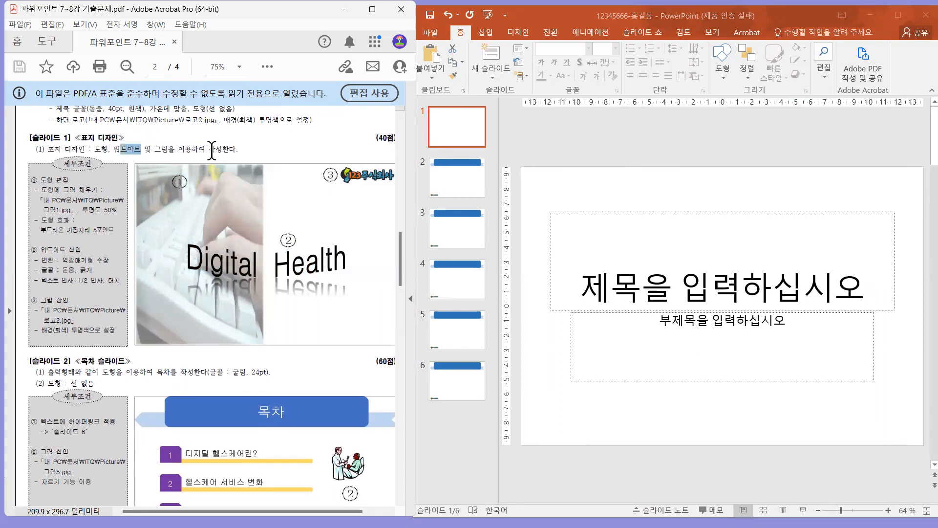
pyautogui.moveTo(284, 149); pyautogui.dragTo(261, 149)
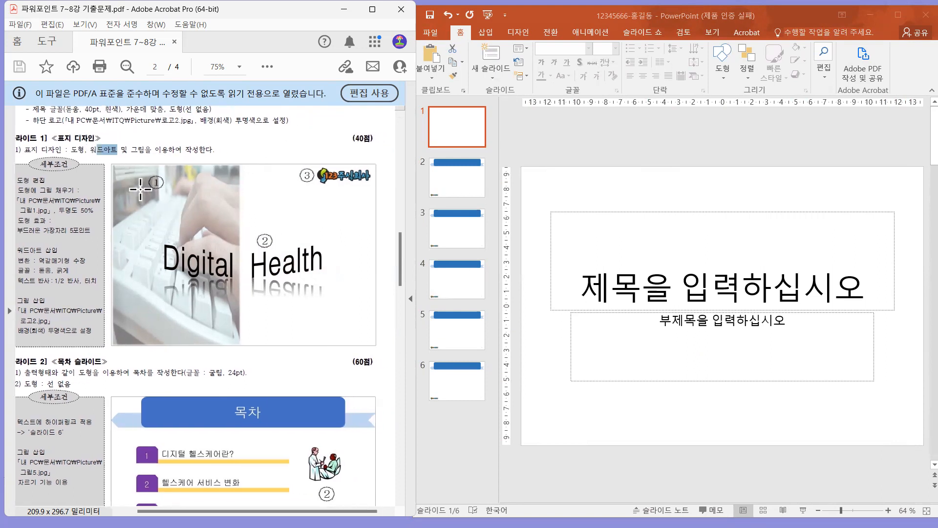
# Review the PDF's slide 1 shape requirements for the picture fill, transparency and soft edges.
pyautogui.moveTo(172, 155); pyautogui.dragTo(187, 155)
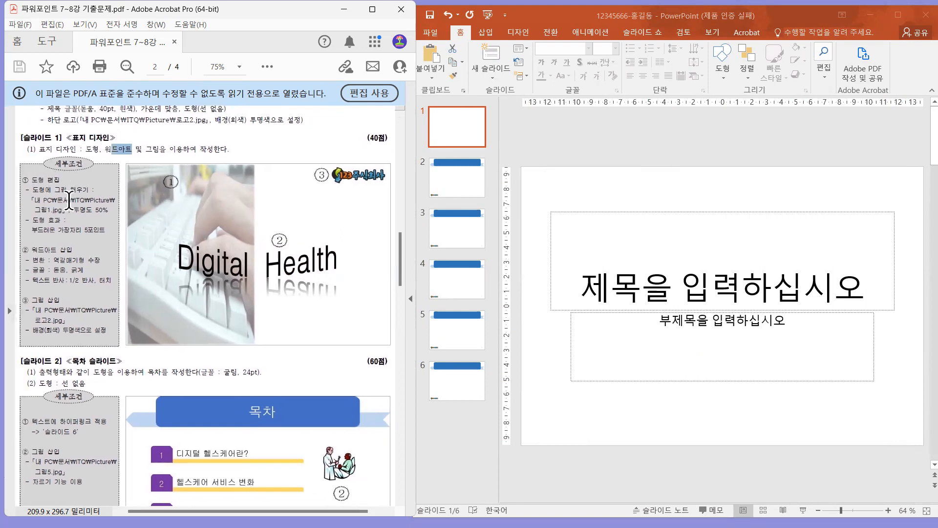
pyautogui.moveTo(33, 185); pyautogui.dragTo(89, 180)
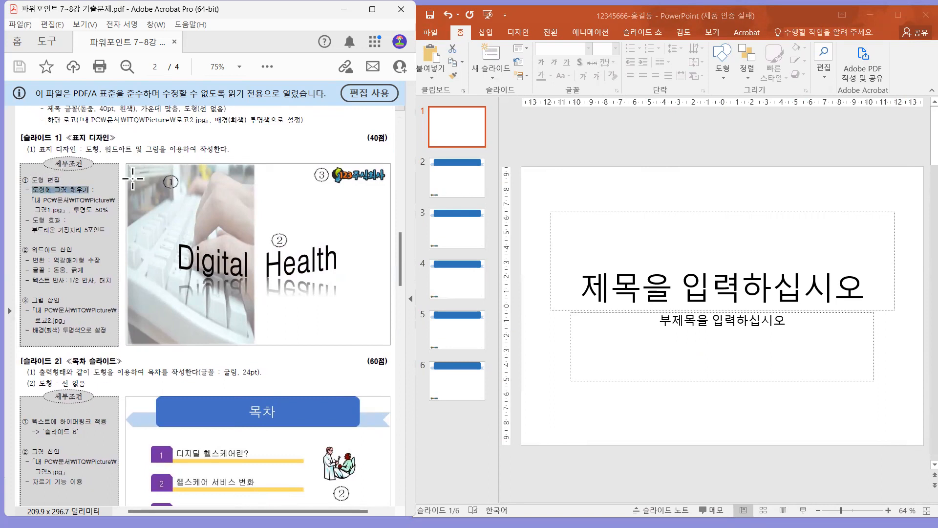
pyautogui.moveTo(34, 210); pyautogui.dragTo(109, 210)
pyautogui.moveTo(32, 229); pyautogui.dragTo(84, 231)
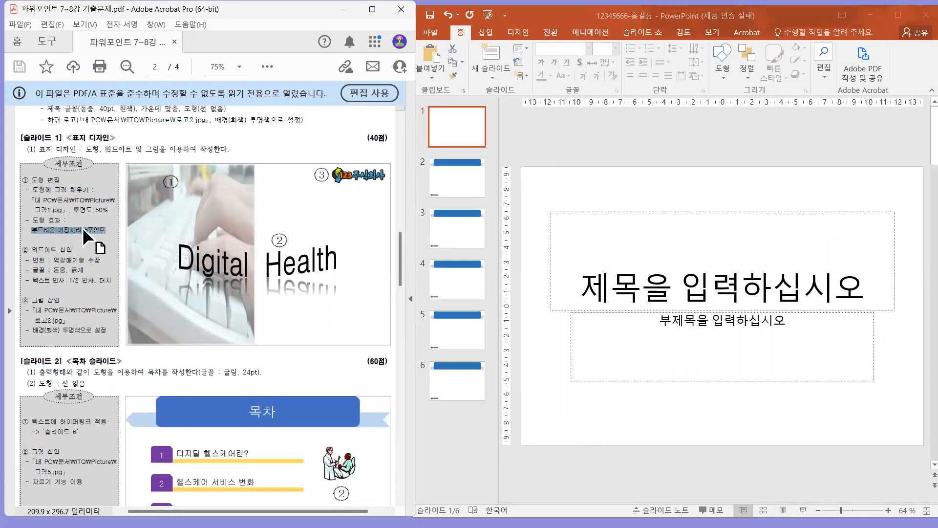
# Delete the title and subtitle placeholders from slide 1.
pyautogui.click(573, 238)
pyautogui.click(626, 287)
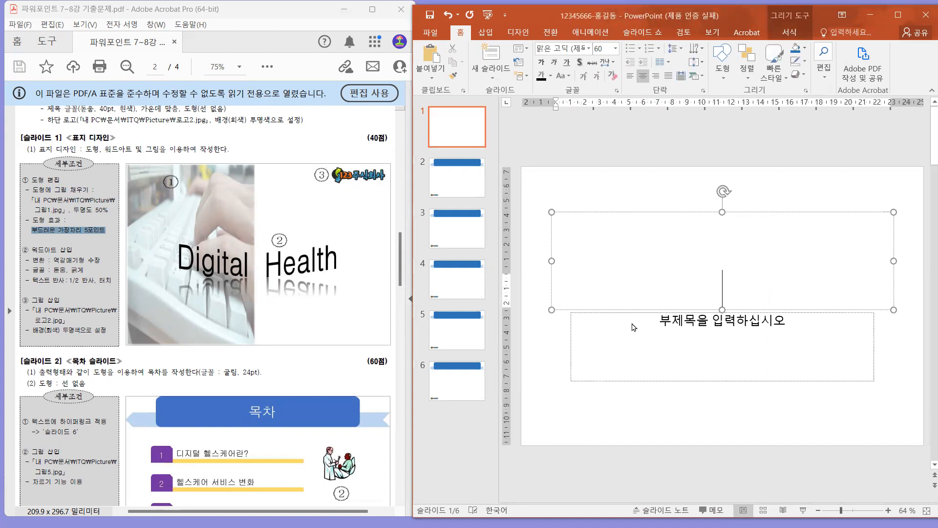
pyautogui.click(631, 322)
pyautogui.moveTo(541, 194); pyautogui.dragTo(911, 407)
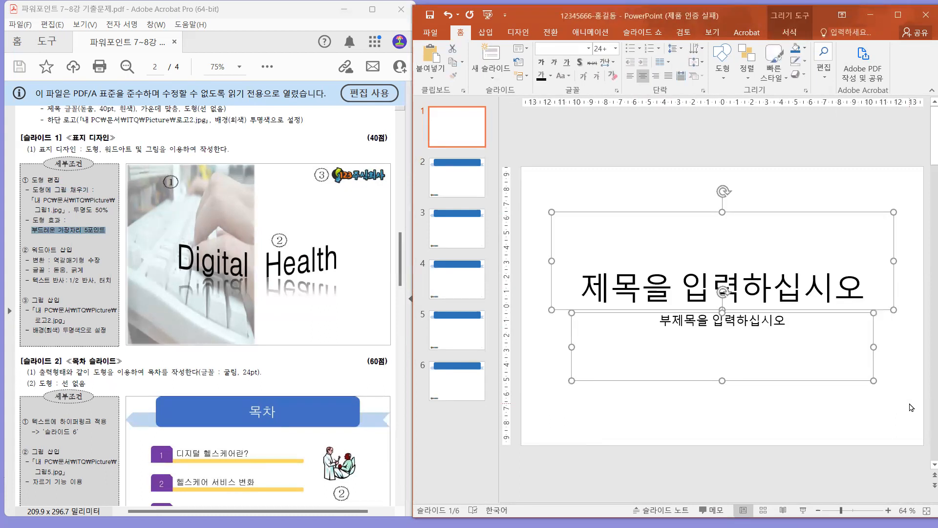
pyautogui.press('Delete')
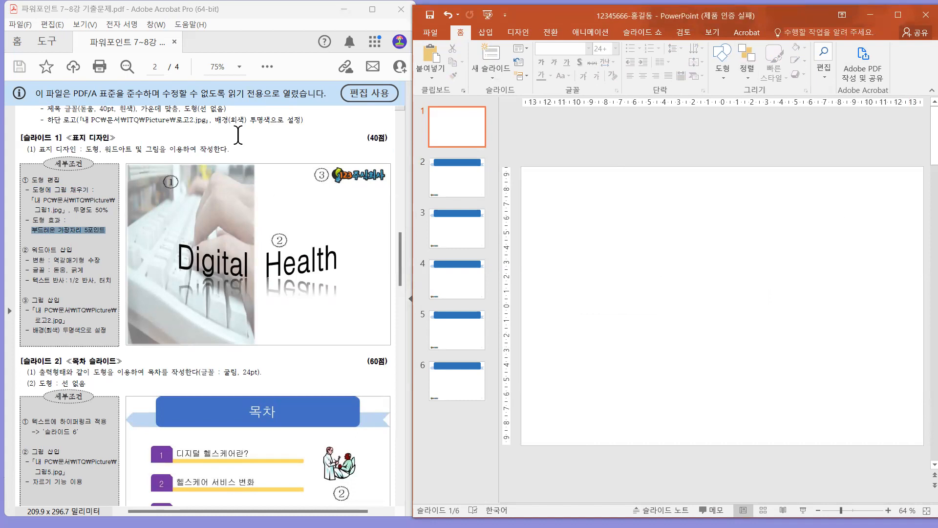
# Draw a full-height rectangle over about the left half of slide 1, narrowing it slightly to match the PDF sample.
pyautogui.moveTo(247, 173); pyautogui.dragTo(267, 197)
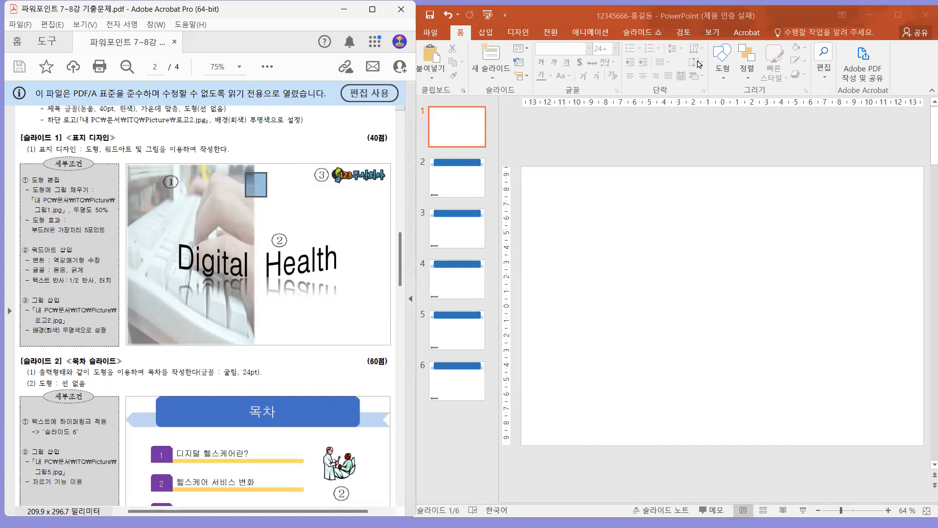
pyautogui.click(719, 63)
pyautogui.click(722, 62)
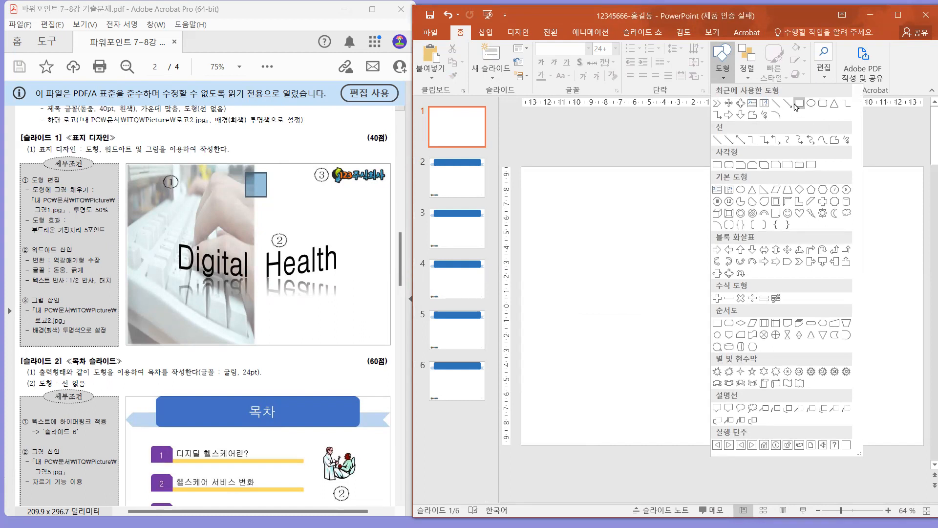
pyautogui.click(798, 103)
pyautogui.moveTo(522, 165)
pyautogui.mouseDown()
pyautogui.moveTo(737, 442)
pyautogui.moveTo(762, 440)
pyautogui.moveTo(740, 445)
pyautogui.mouseUp()
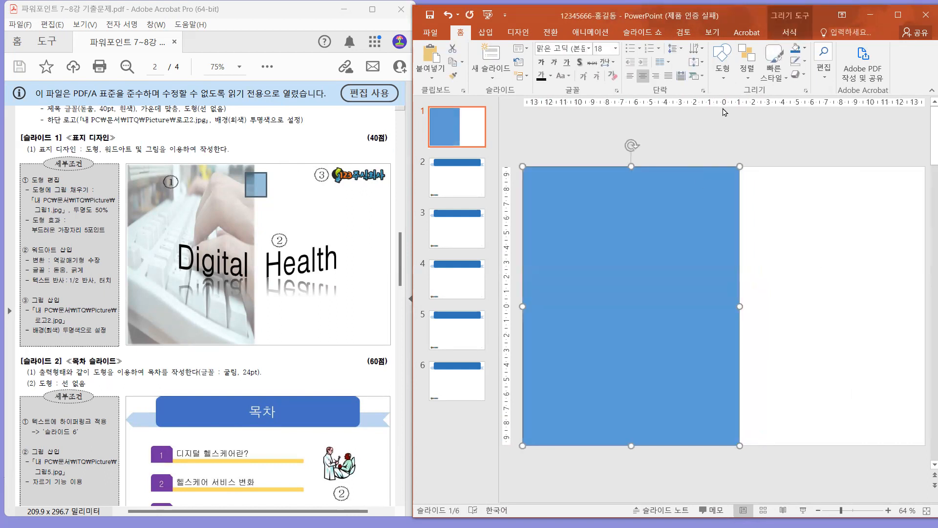
pyautogui.moveTo(741, 306)
pyautogui.mouseDown()
pyautogui.moveTo(720, 308)
pyautogui.moveTo(731, 317)
pyautogui.mouseUp()
# Fill the rectangle with the picture 그림1 from the ITQ Picture folder.
pyautogui.rightClick(651, 230)
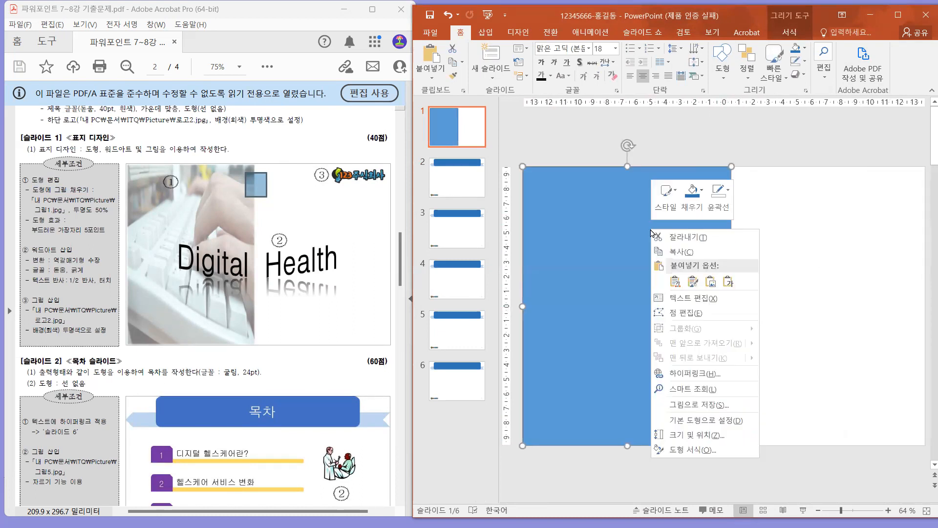
pyautogui.click(692, 449)
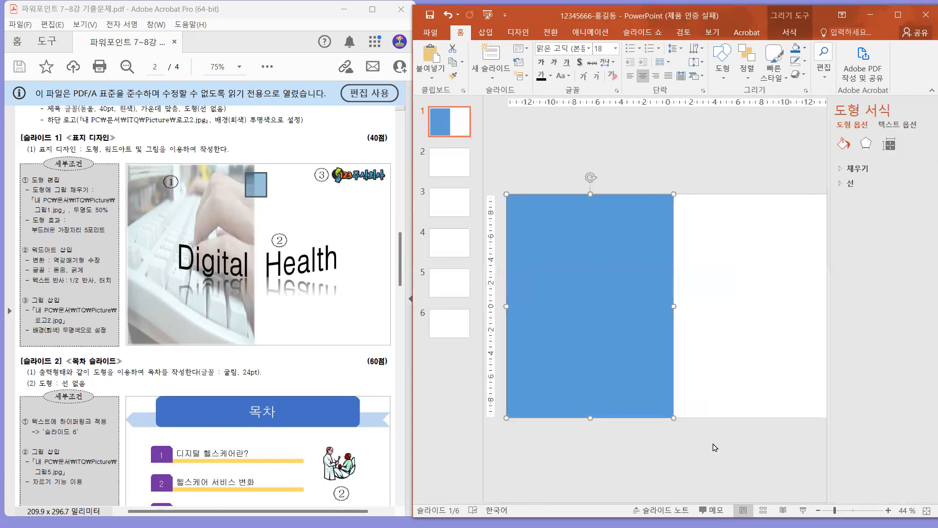
pyautogui.click(831, 168)
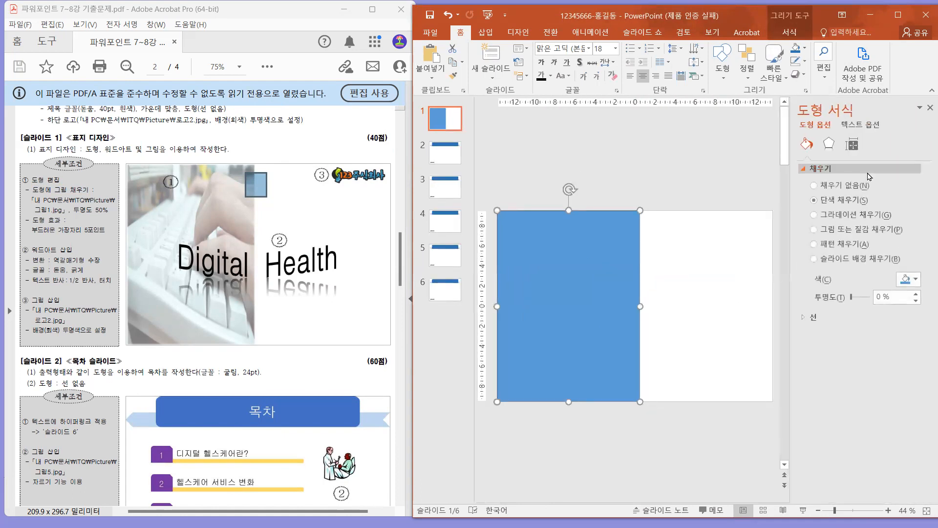
pyautogui.click(845, 230)
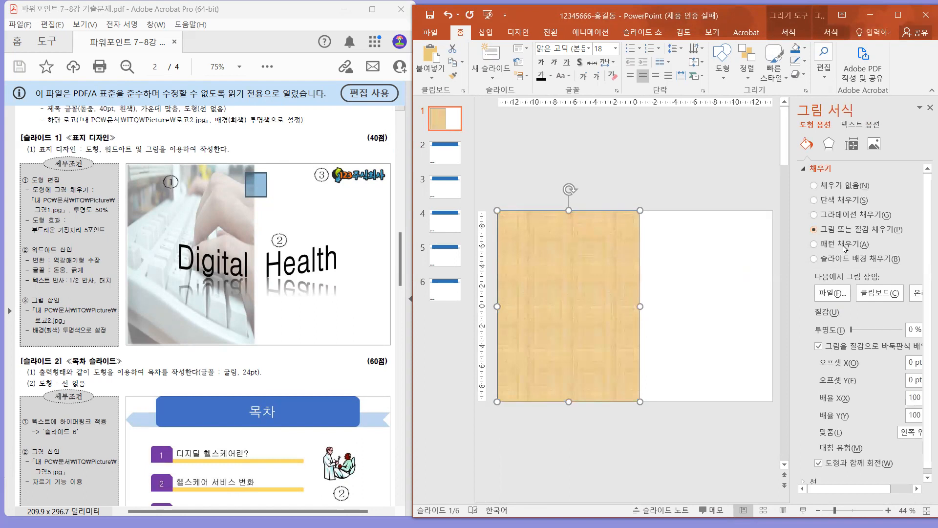
pyautogui.click(827, 293)
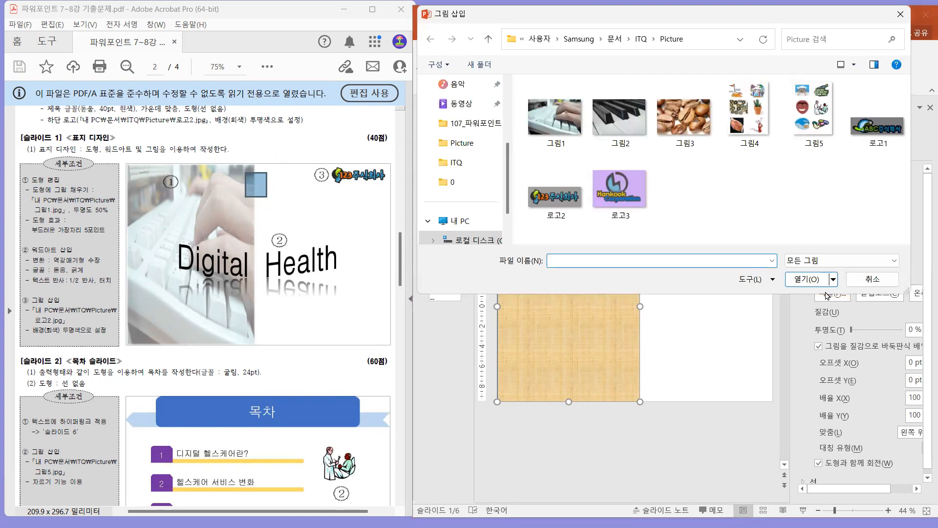
pyautogui.click(555, 117)
pyautogui.click(806, 277)
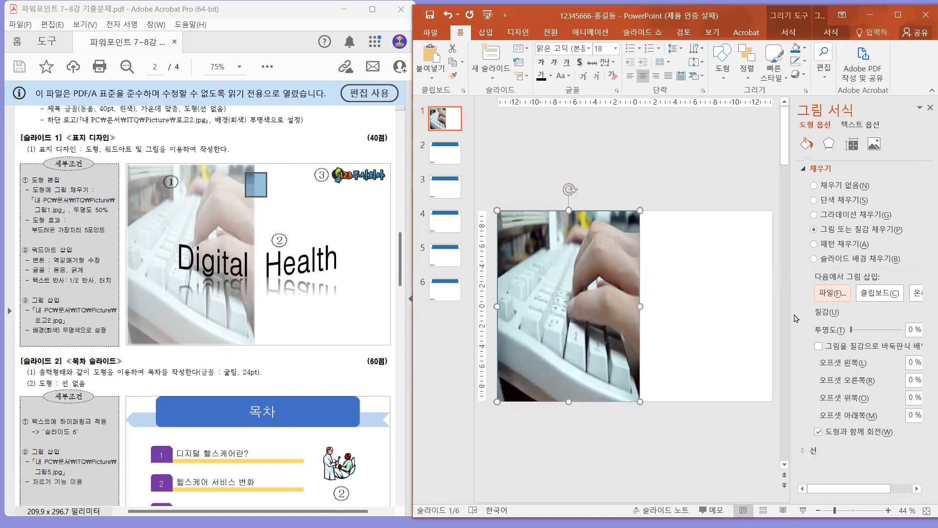
# Set the rectangle's picture fill transparency to 50% and apply 5-point soft edges.
pyautogui.moveTo(908, 325); pyautogui.dragTo(921, 327)
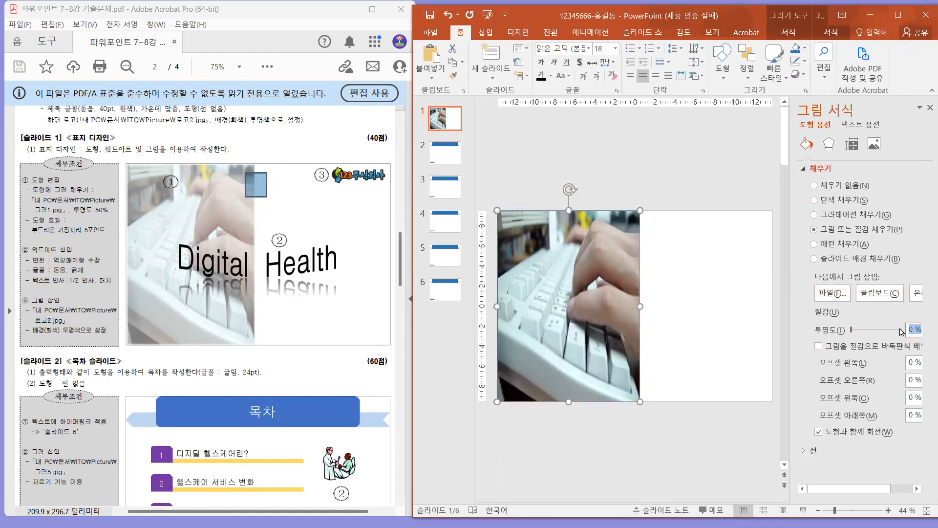
pyautogui.write('50')
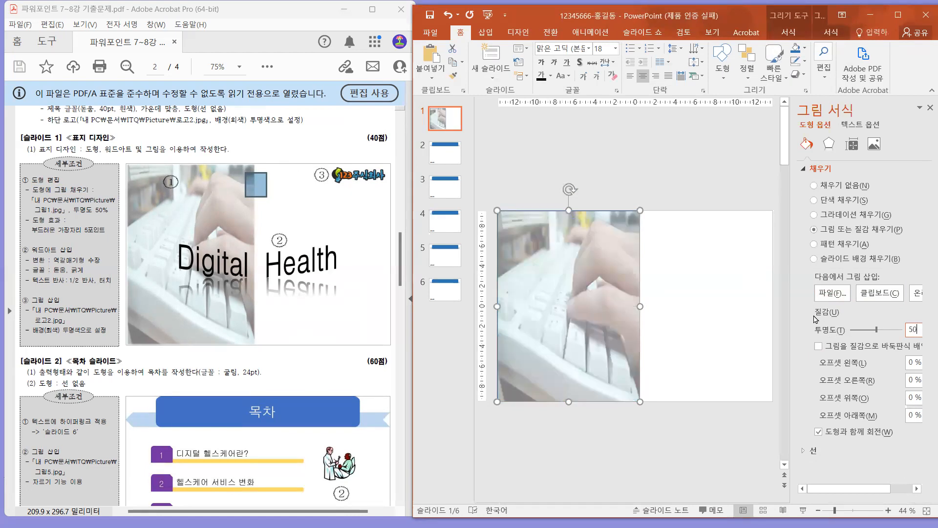
pyautogui.click(831, 150)
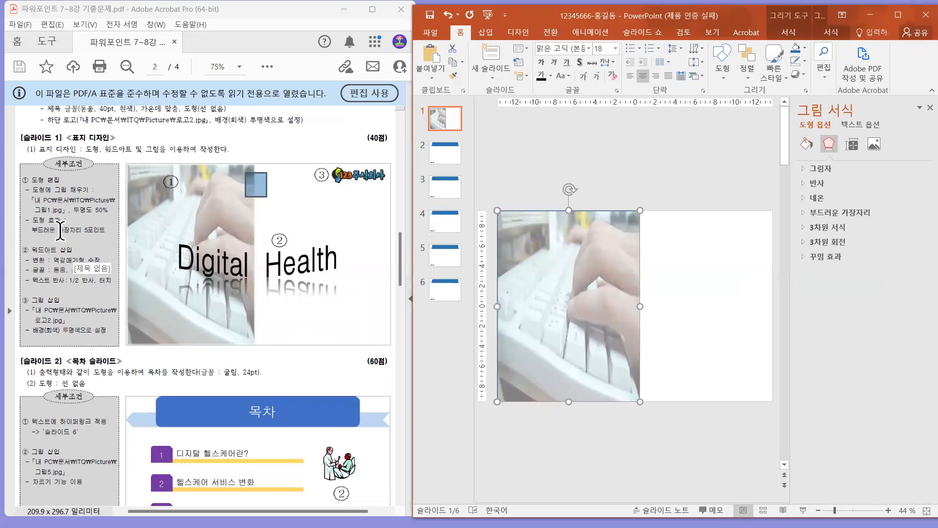
pyautogui.click(848, 215)
pyautogui.click(915, 228)
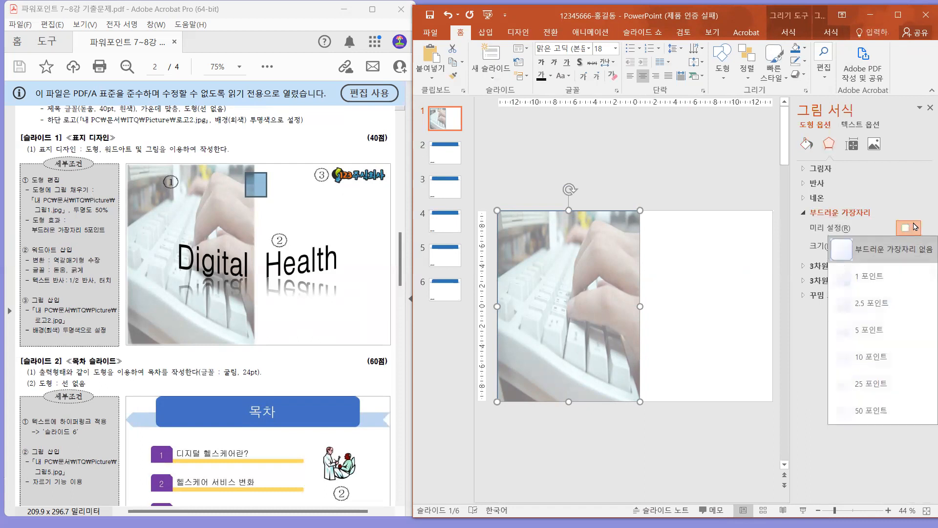
pyautogui.click(896, 329)
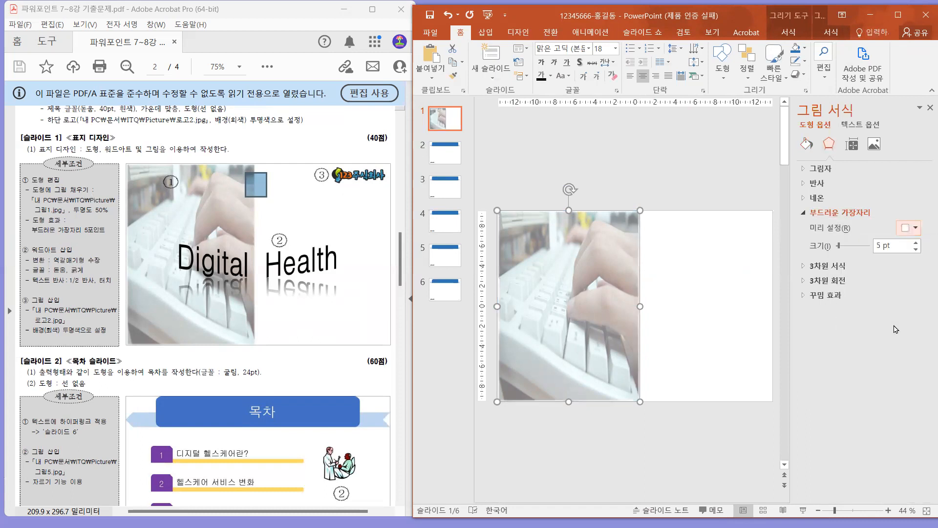
pyautogui.click(701, 323)
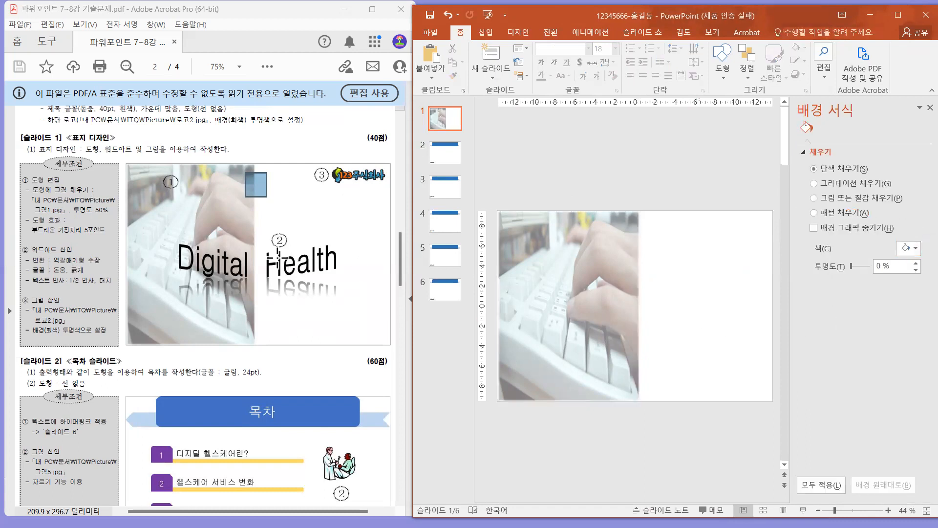
# Close the background formatting pane and insert a WordArt in the plain black fill style on slide 1.
pyautogui.moveTo(285, 230); pyautogui.dragTo(332, 274)
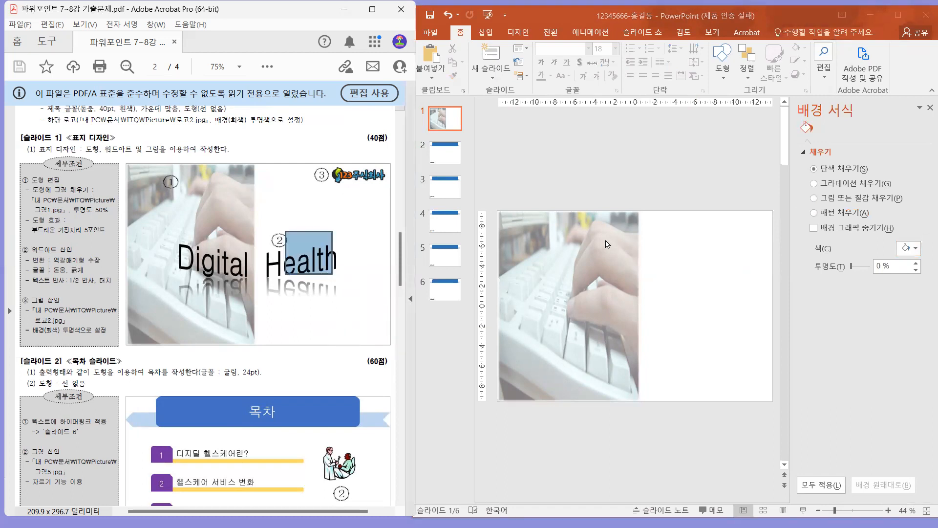
pyautogui.moveTo(31, 249); pyautogui.dragTo(73, 250)
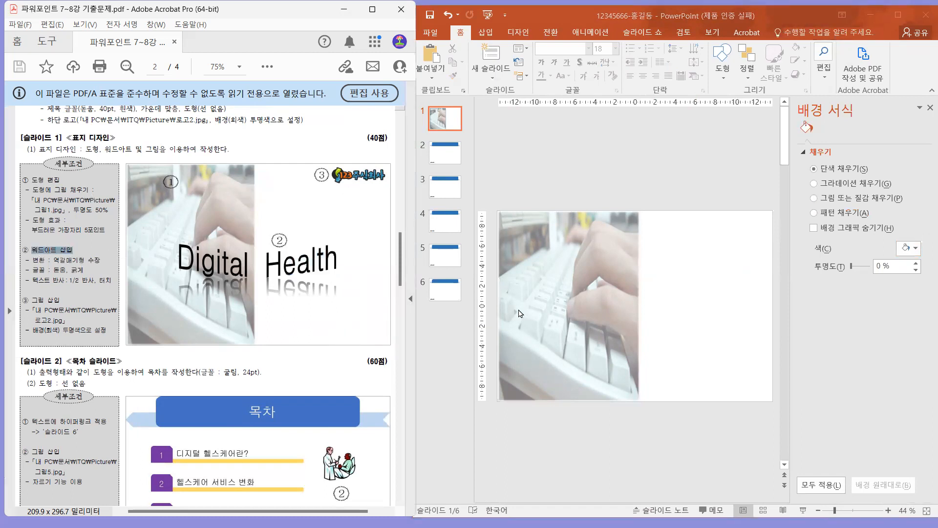
pyautogui.click(728, 277)
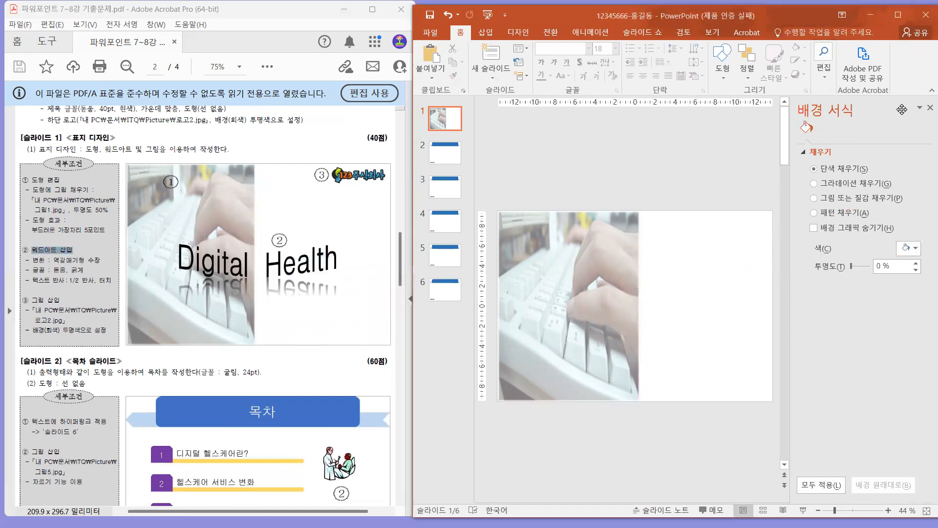
pyautogui.click(928, 108)
pyautogui.click(498, 29)
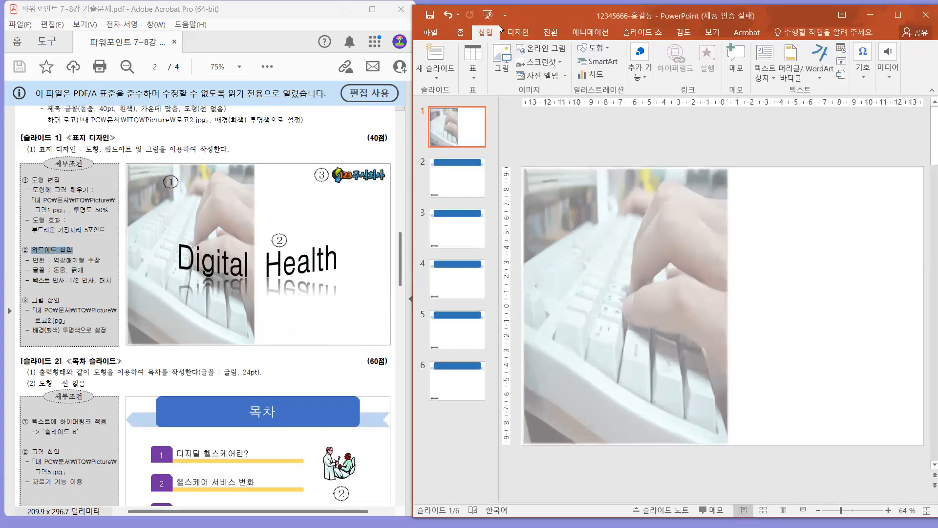
pyautogui.click(820, 56)
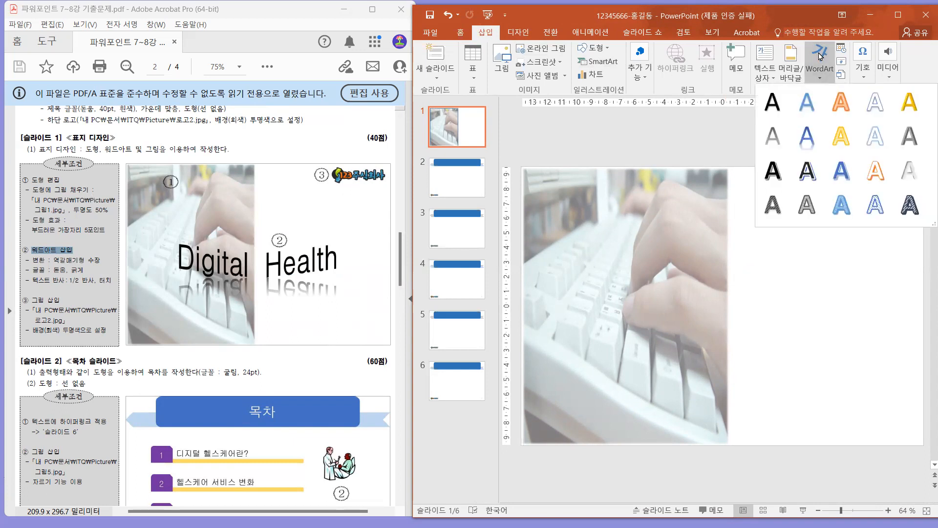
pyautogui.click(773, 103)
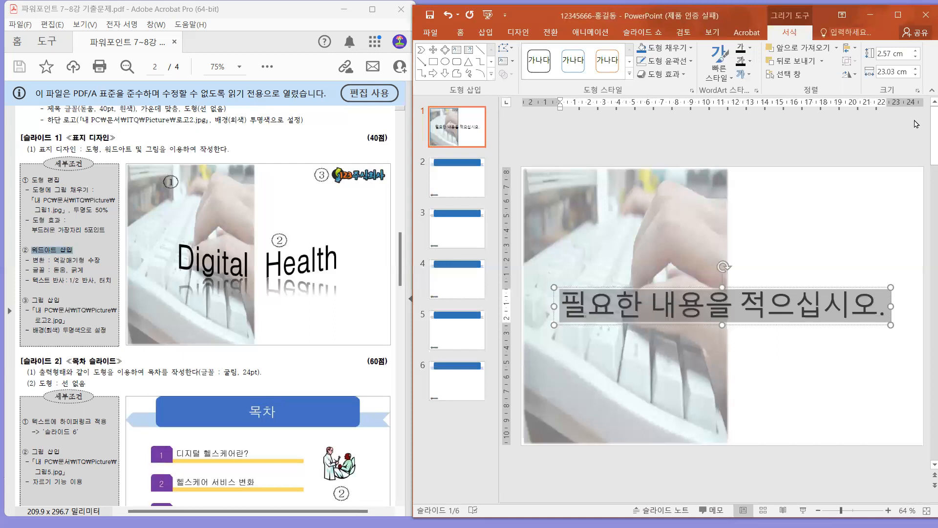
# Replace the WordArt's placeholder text with "Digital Health" and select its text box.
pyautogui.write('d')
pyautogui.press('BackSpace')
pyautogui.write('D')
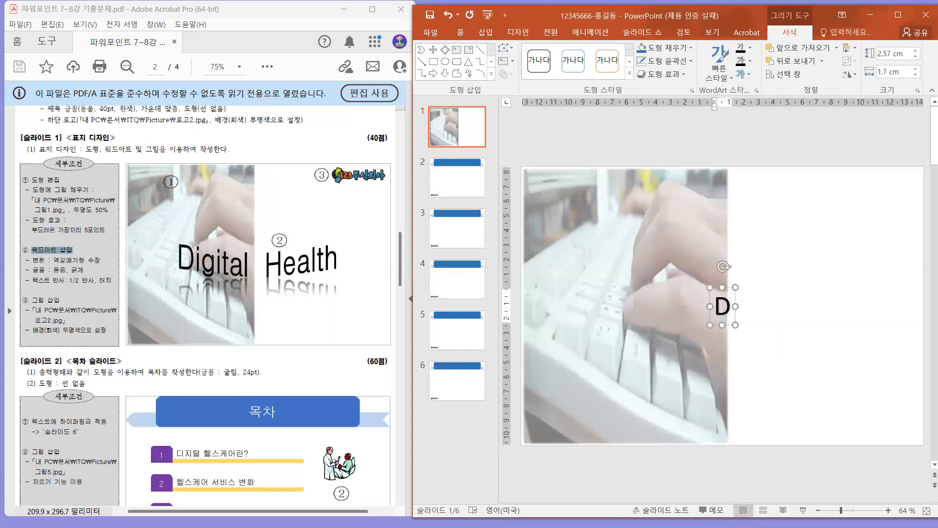
pyautogui.write('igital')
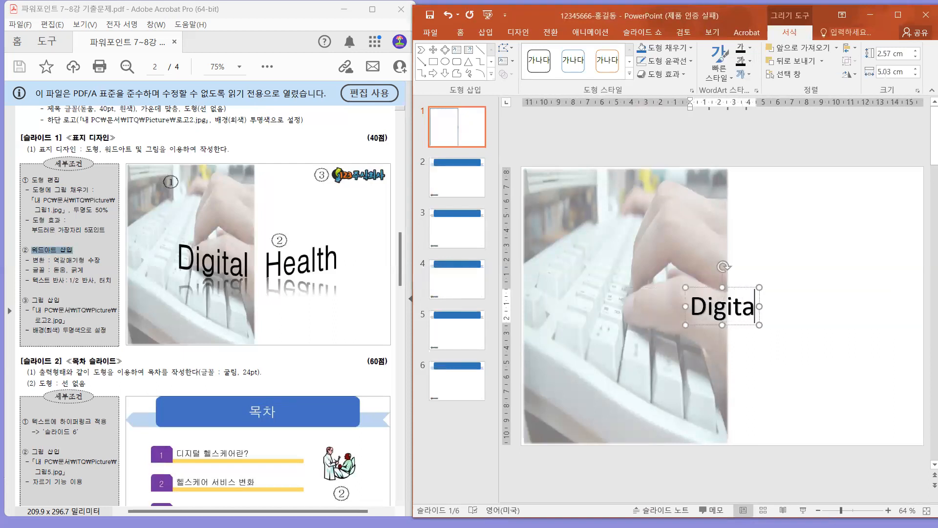
pyautogui.write(' Health')
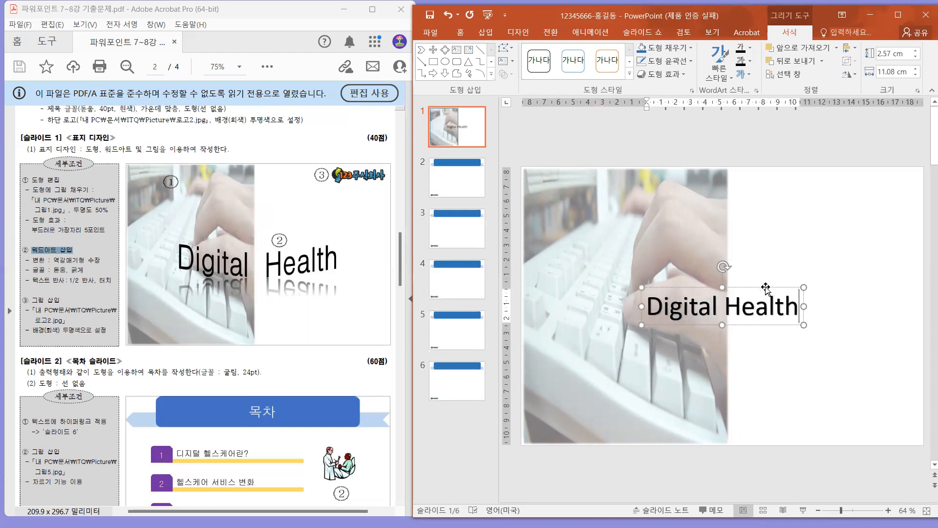
pyautogui.press('Escape')
pyautogui.click(769, 308)
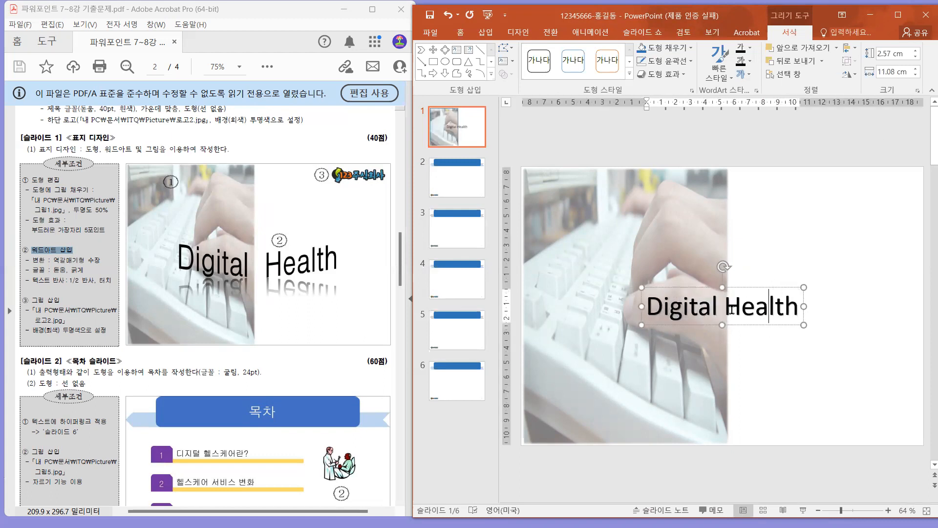
pyautogui.click(781, 288)
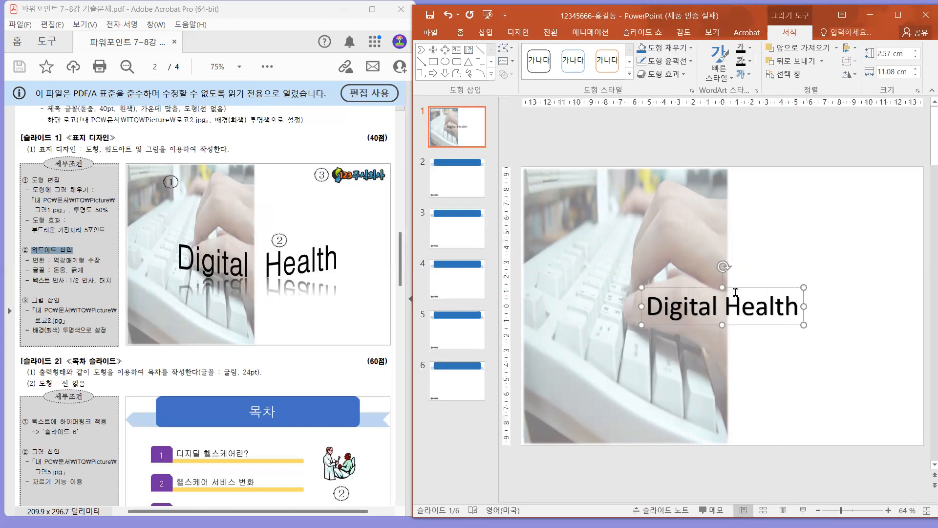
# Check the PDF's WordArt requirements for transform, font and reflection, and view the WordArt formatting options in a maximized window.
pyautogui.moveTo(50, 260); pyautogui.dragTo(105, 280)
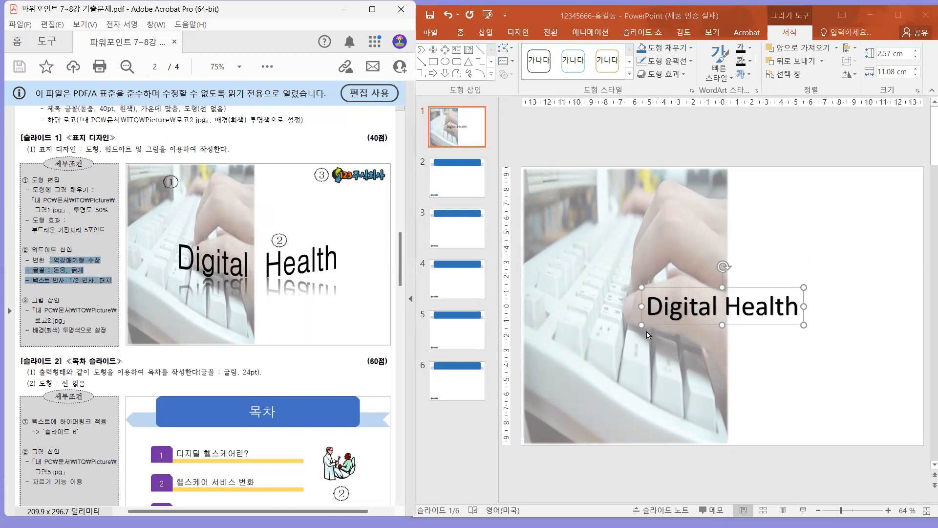
pyautogui.click(780, 288)
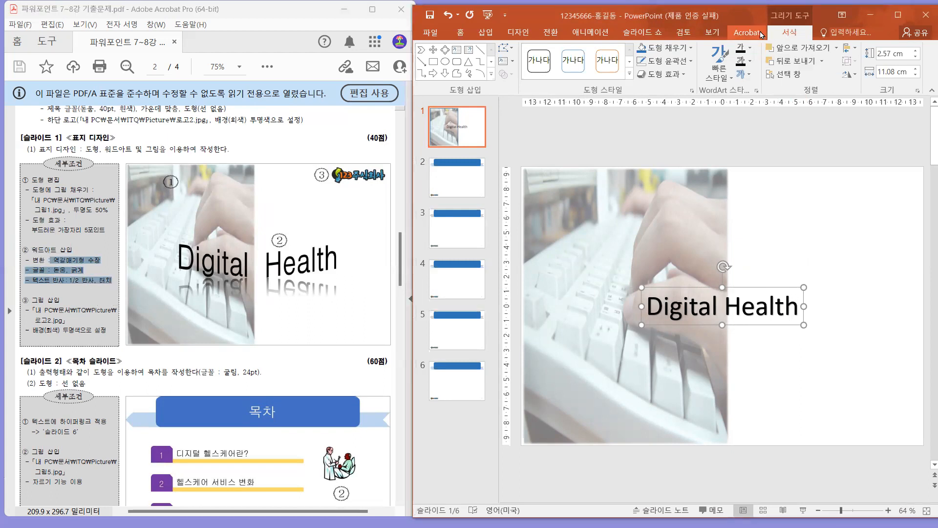
pyautogui.click(896, 16)
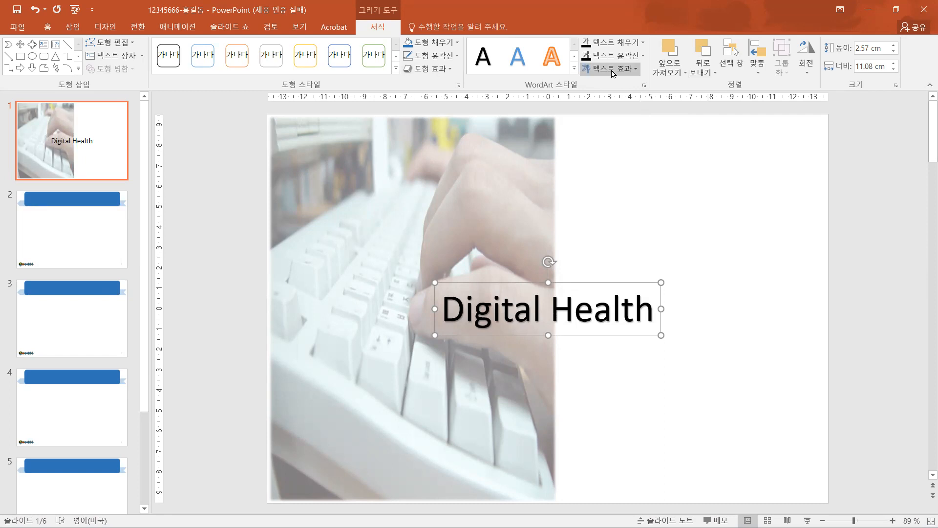
pyautogui.click(896, 9)
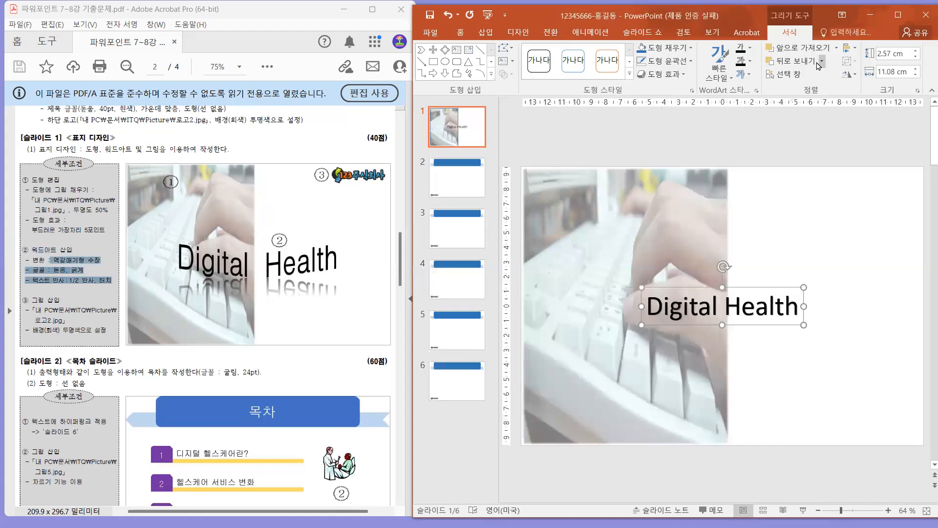
# Apply the inverted chevron (역갈매기형 수장) text transform to the "Digital Health" WordArt on slide 1.
pyautogui.click(738, 76)
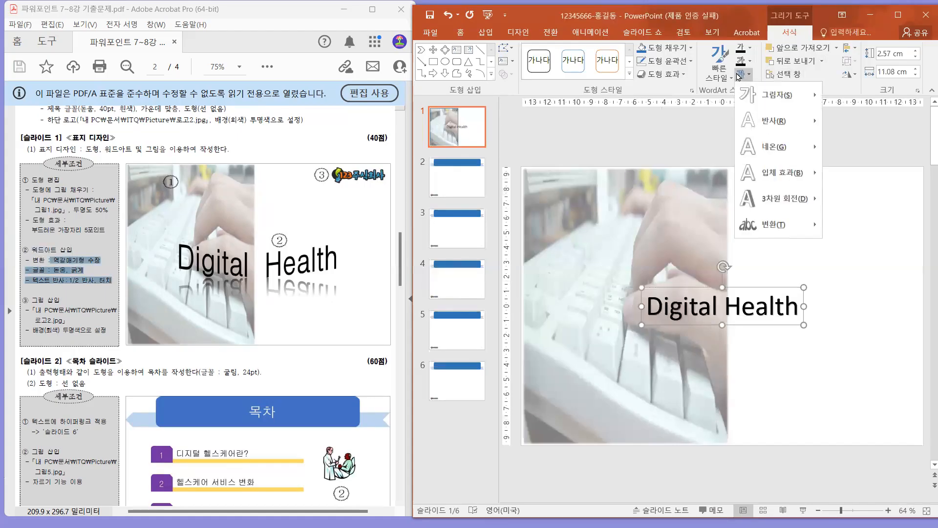
pyautogui.moveTo(761, 233)
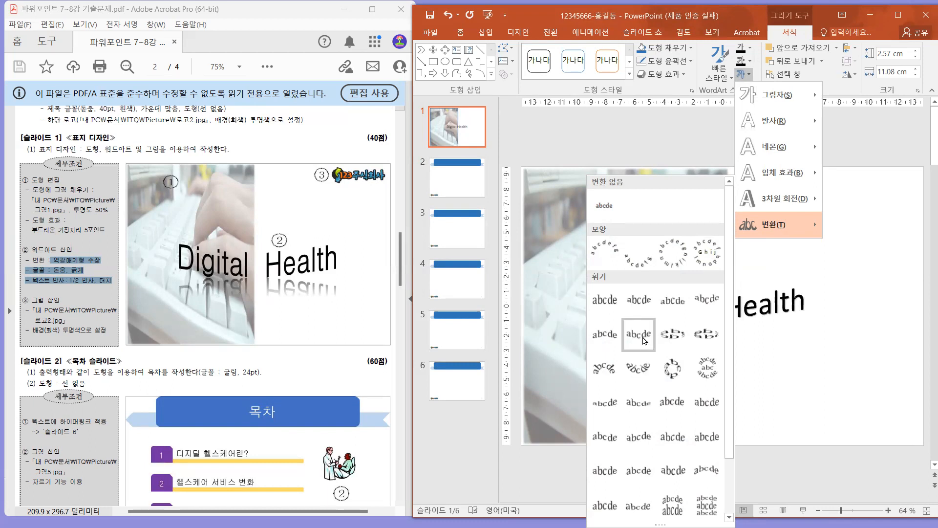
pyautogui.click(644, 331)
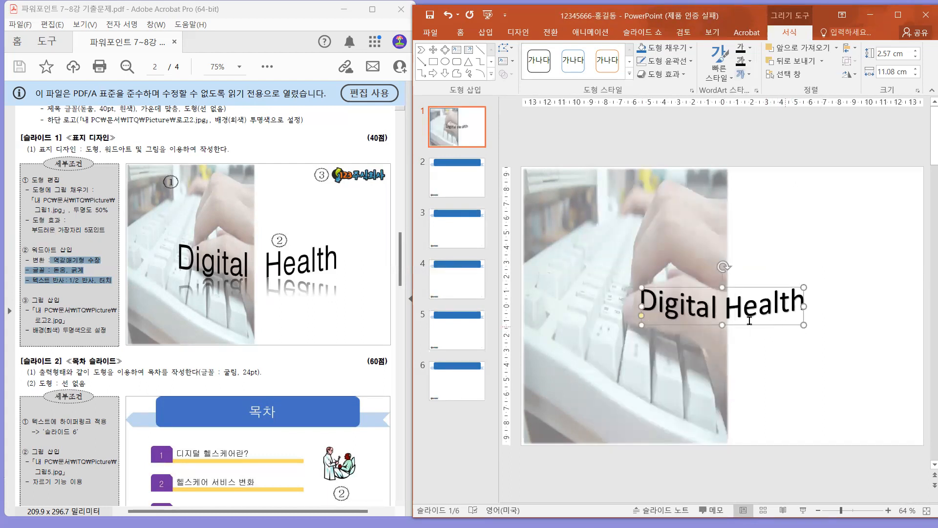
# Enlarge the WordArt to about 5.01 cm high by 20.72 cm wide and position it across the picture's right edge.
pyautogui.moveTo(727, 322); pyautogui.dragTo(723, 376)
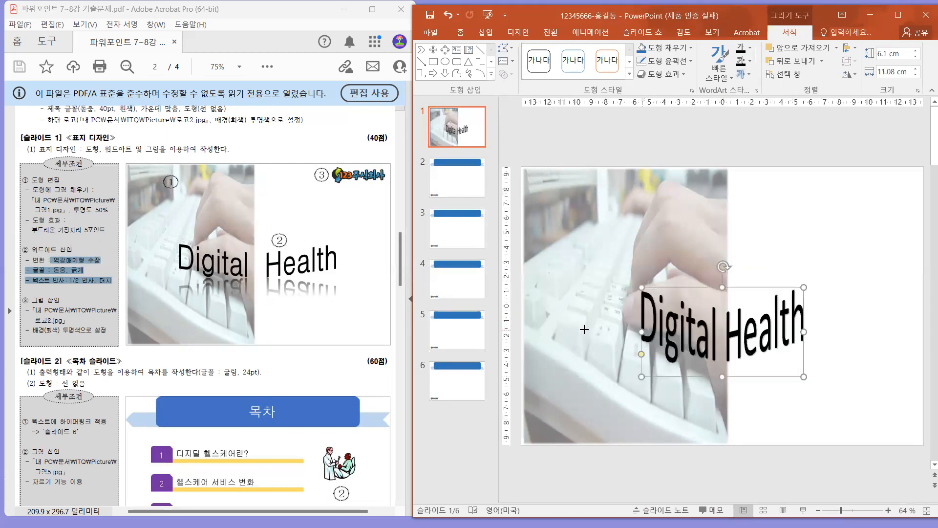
pyautogui.moveTo(584, 329); pyautogui.dragTo(567, 331)
pyautogui.moveTo(803, 329); pyautogui.dragTo(848, 329)
pyautogui.moveTo(713, 287); pyautogui.dragTo(799, 267)
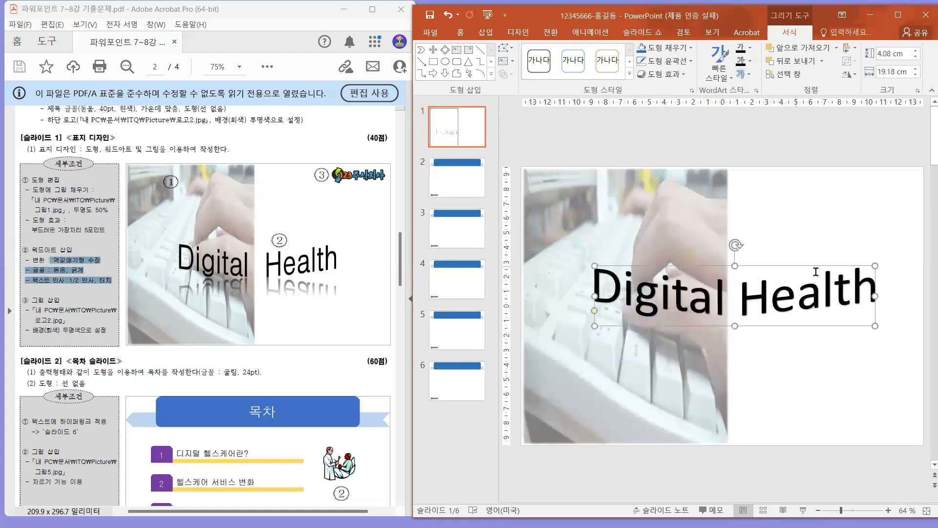
pyautogui.moveTo(870, 299); pyautogui.dragTo(894, 296)
pyautogui.moveTo(746, 331); pyautogui.dragTo(745, 345)
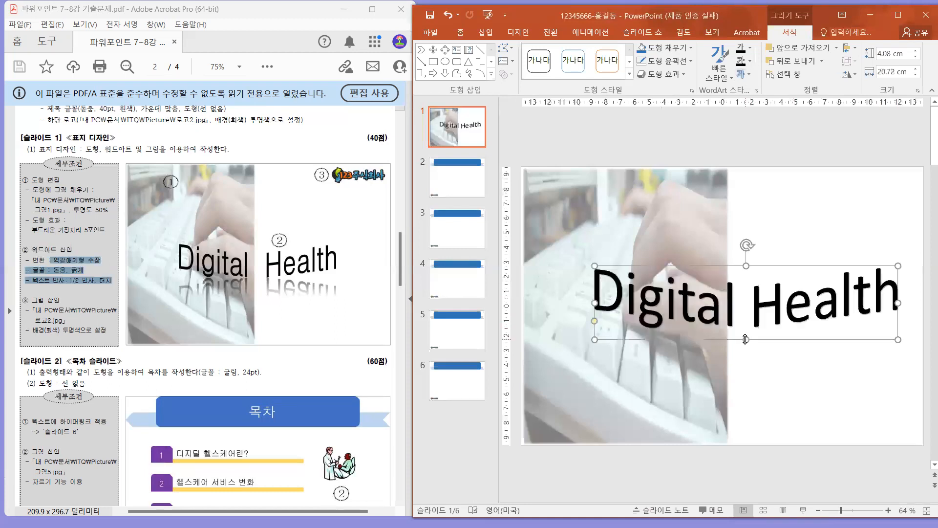
pyautogui.moveTo(784, 262); pyautogui.dragTo(777, 268)
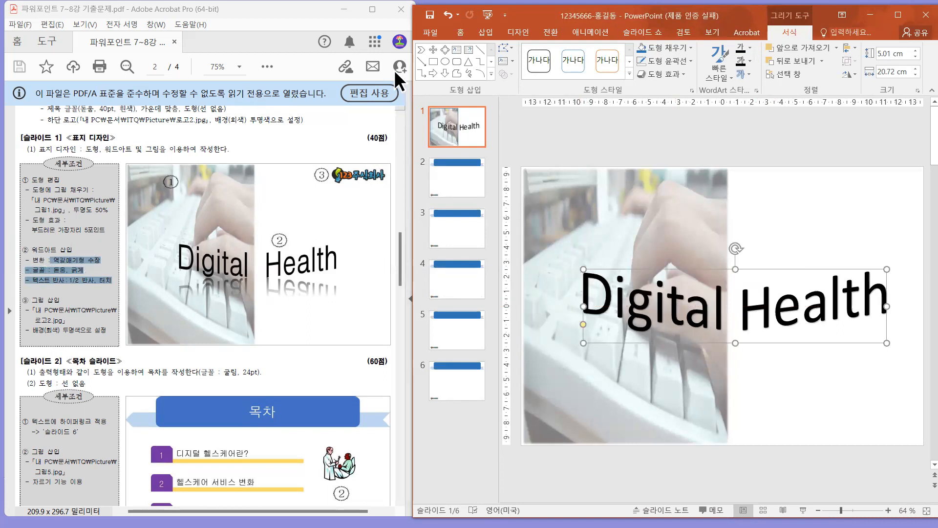
# Set the WordArt's font to 돋움 in bold and remove its text shadow.
pyautogui.click(459, 35)
pyautogui.click(548, 50)
pyautogui.write('eh돋우')
pyautogui.press('Return')
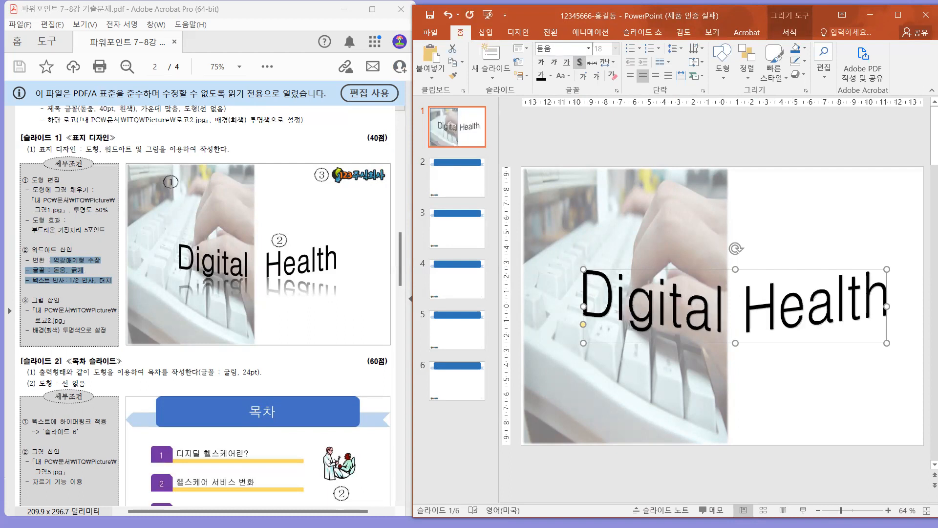
pyautogui.click(540, 66)
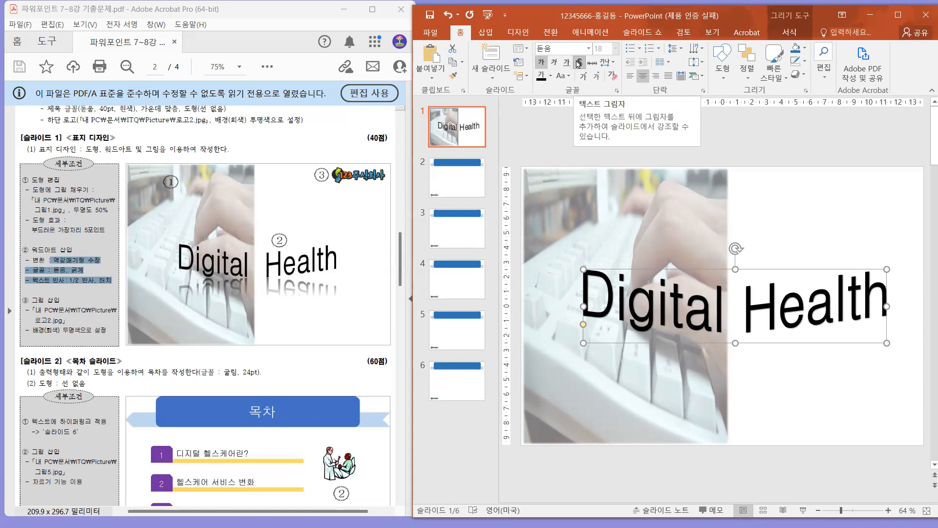
pyautogui.click(578, 64)
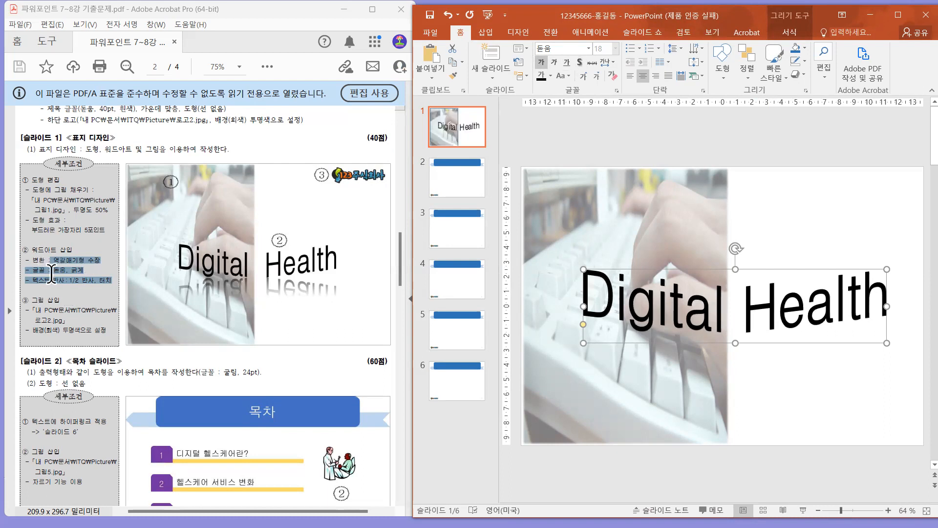
# Apply the "1/2 반사, 터치" text reflection to the WordArt and deselect it.
pyautogui.click(787, 30)
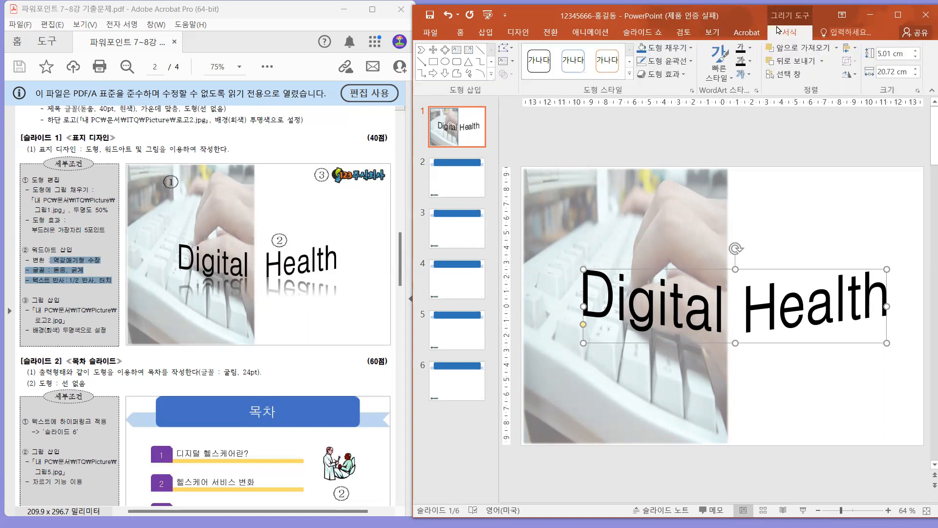
pyautogui.click(743, 80)
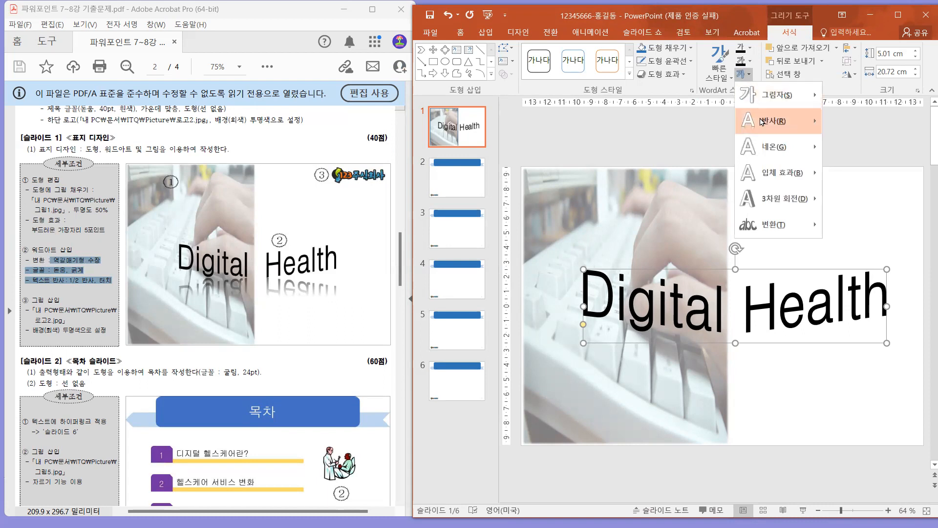
pyautogui.moveTo(762, 121)
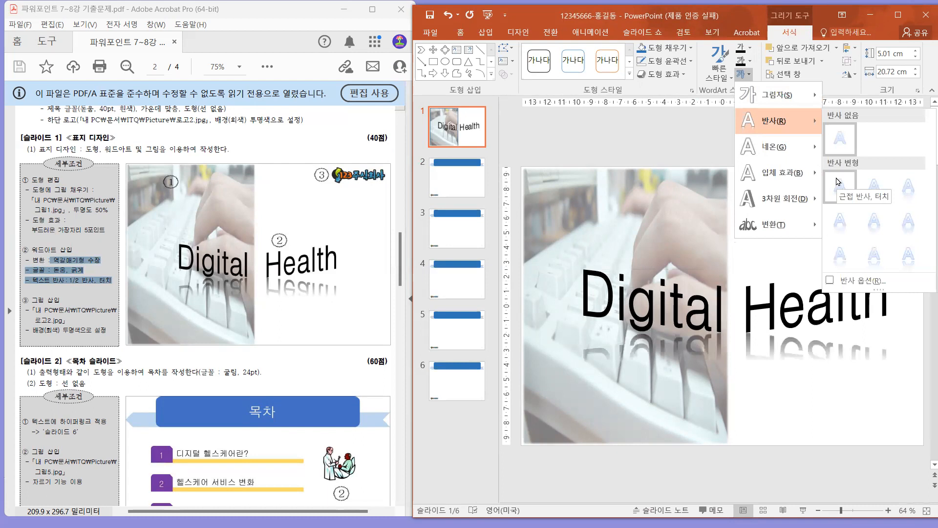
pyautogui.click(867, 189)
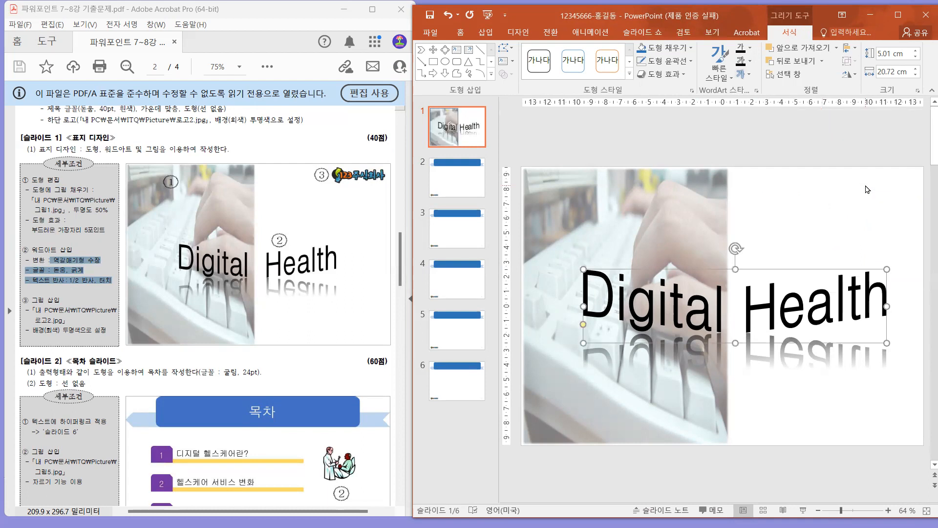
pyautogui.click(857, 199)
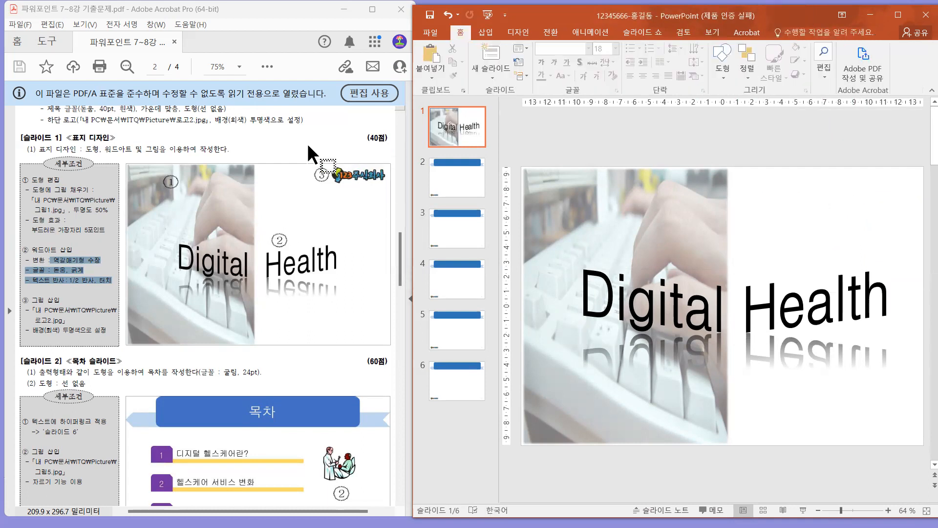
# Check the PDF's logo requirements and insert the picture 로고2 from the ITQ Picture folder on slide 1.
pyautogui.moveTo(314, 163); pyautogui.dragTo(392, 198)
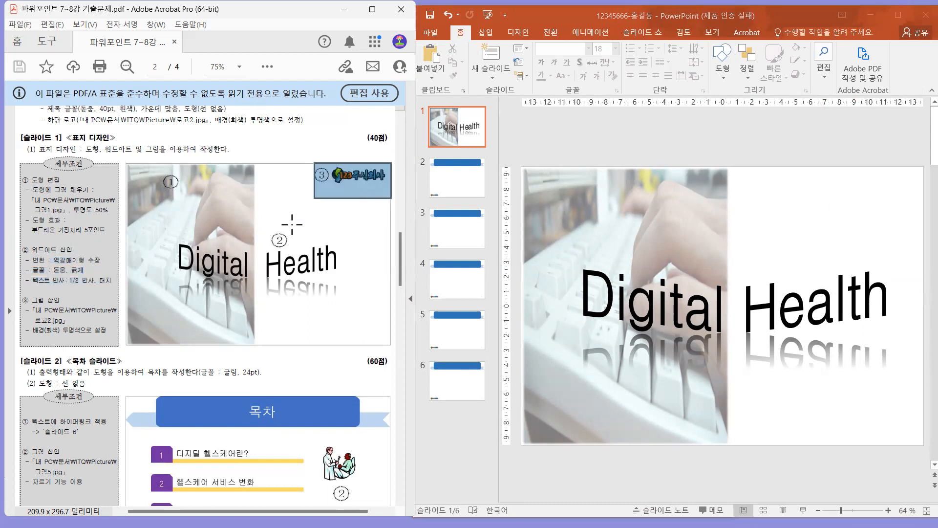
pyautogui.moveTo(29, 310); pyautogui.dragTo(107, 331)
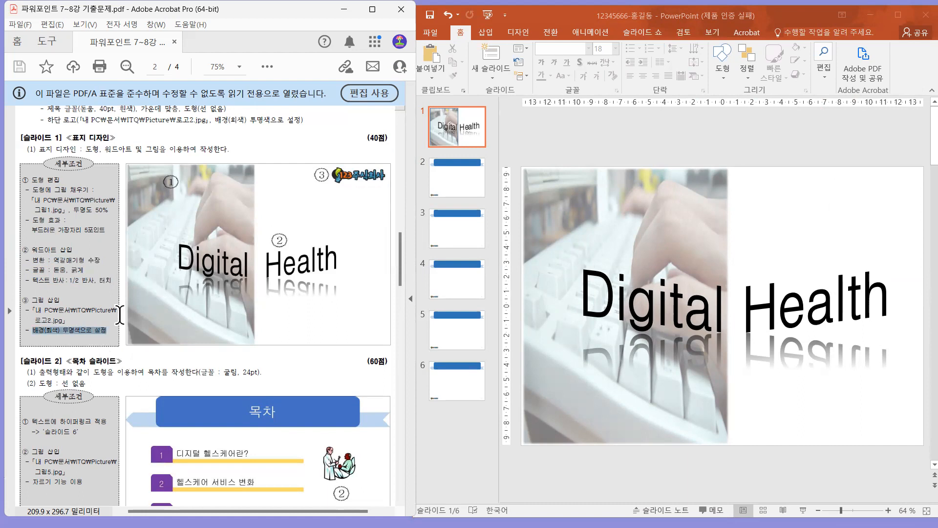
pyautogui.click(834, 207)
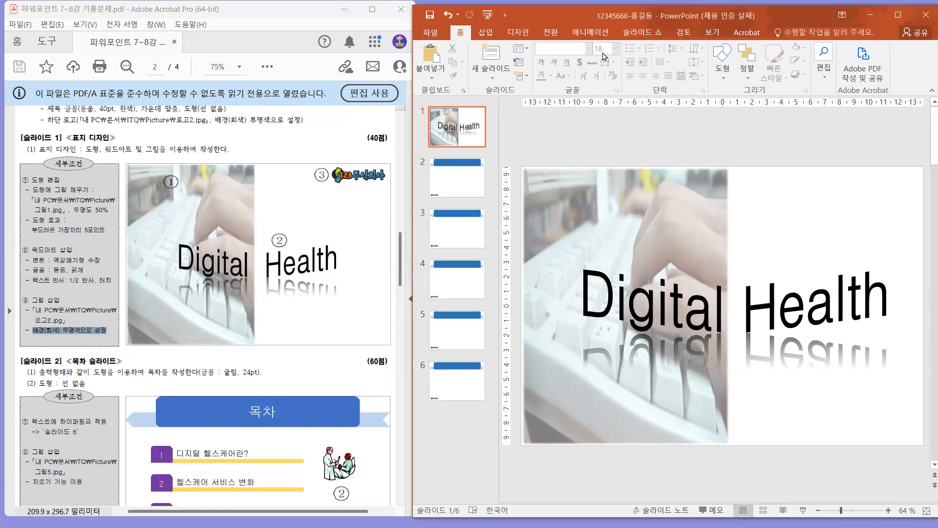
pyautogui.click(487, 33)
pyautogui.click(497, 55)
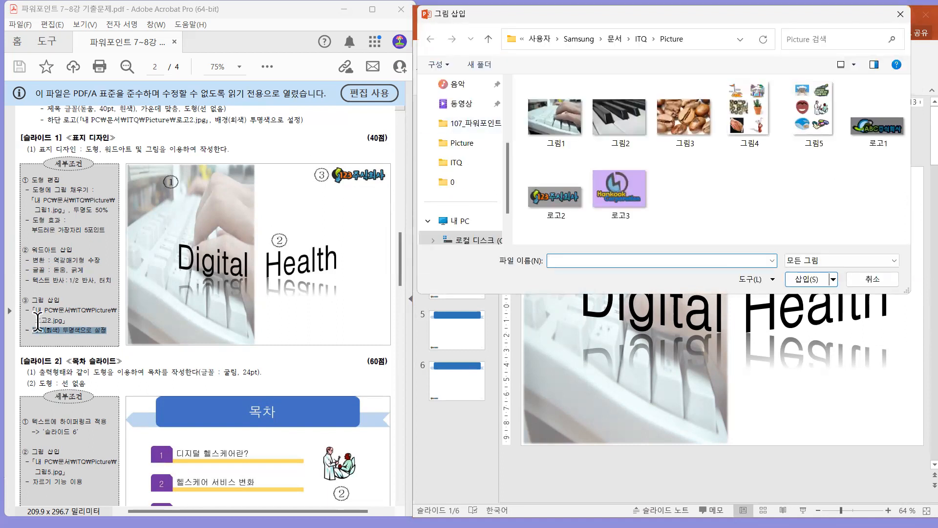
pyautogui.click(546, 211)
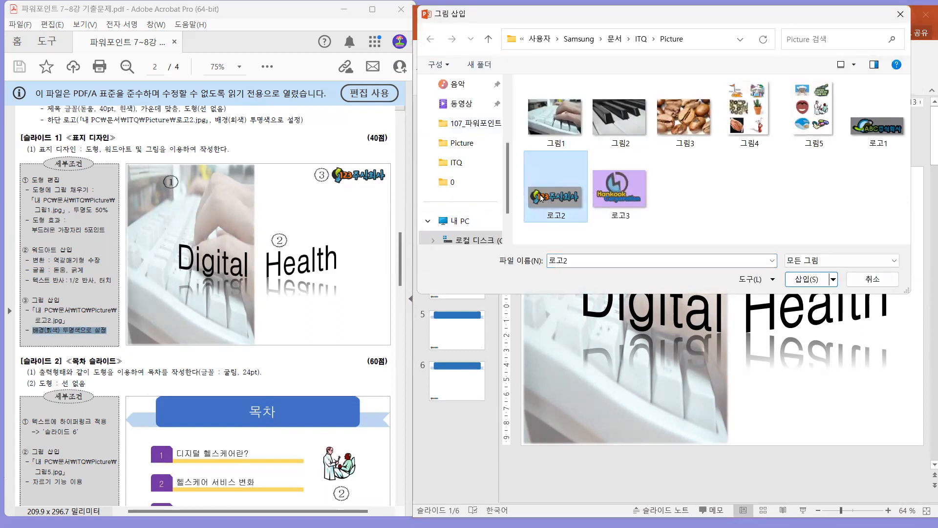
pyautogui.click(802, 280)
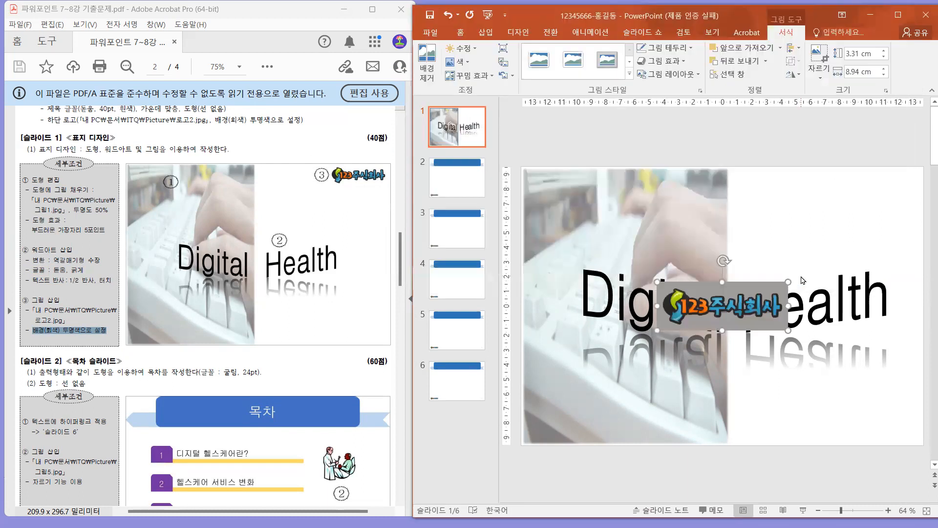
# Make the logo's gray background transparent, shrink it to about 2 × 5.42 cm and place it in the slide's upper-right corner.
pyautogui.click(458, 62)
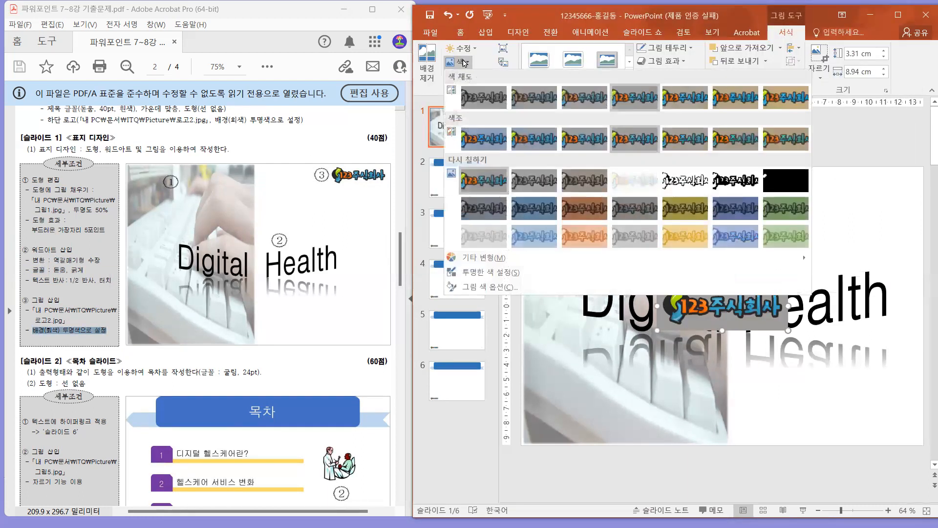
pyautogui.click(499, 272)
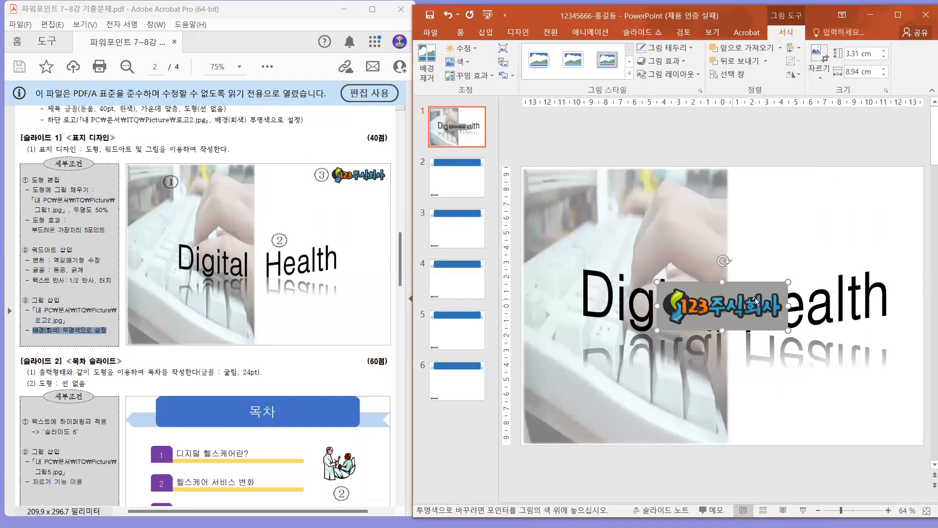
pyautogui.moveTo(733, 303); pyautogui.dragTo(868, 192)
pyautogui.moveTo(792, 219); pyautogui.dragTo(850, 198)
pyautogui.moveTo(913, 184); pyautogui.dragTo(891, 193)
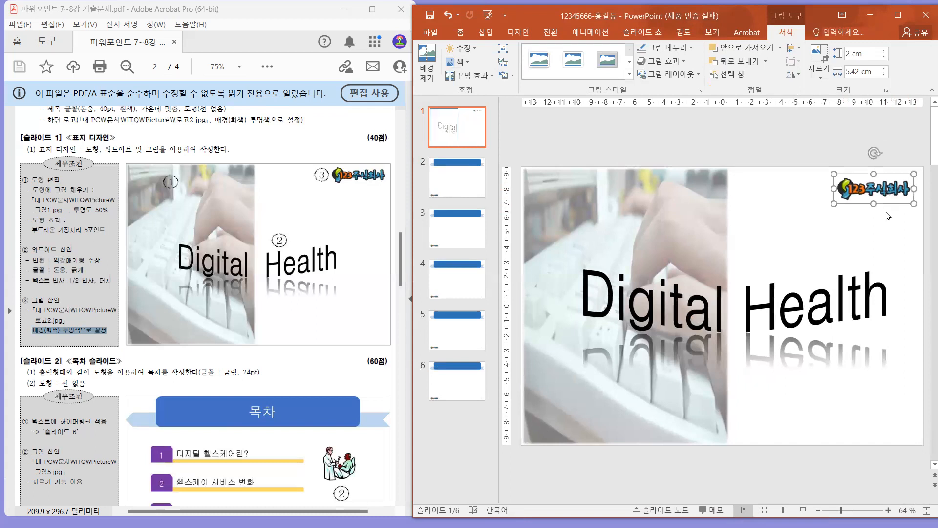
pyautogui.click(885, 215)
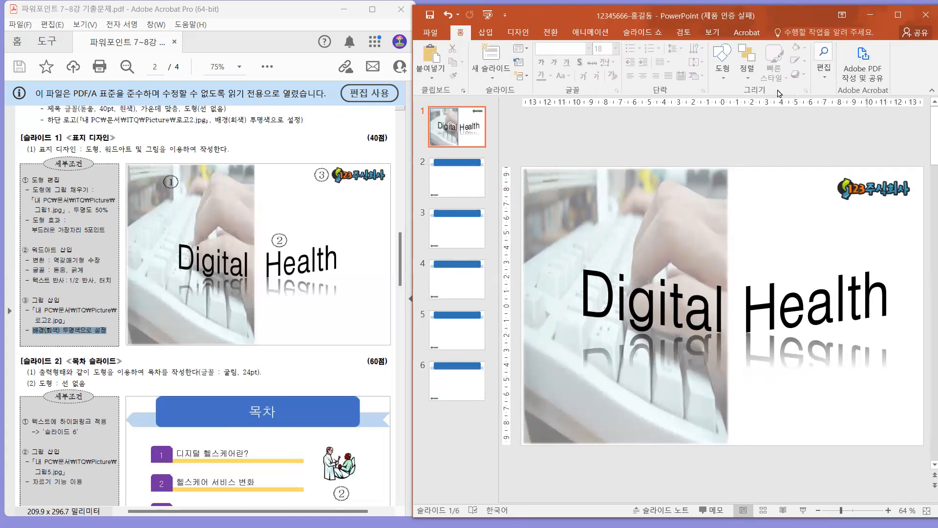
# Open slide 2, bring its layout into view in the PDF, and enter "목차" as the slide title.
pyautogui.click(447, 14)
pyautogui.click(454, 179)
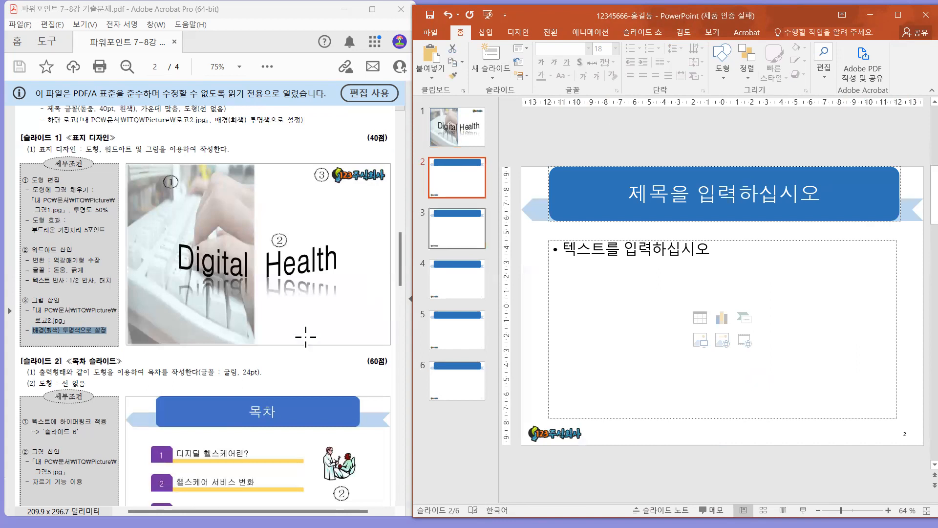
pyautogui.click(230, 350)
pyautogui.scroll(-5, 264, 310)
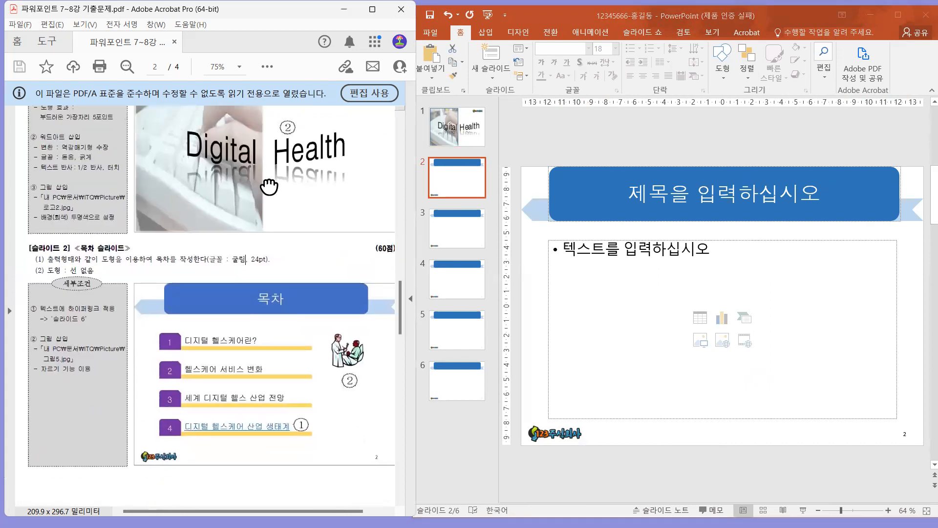
pyautogui.click(690, 188)
pyautogui.write('목차')
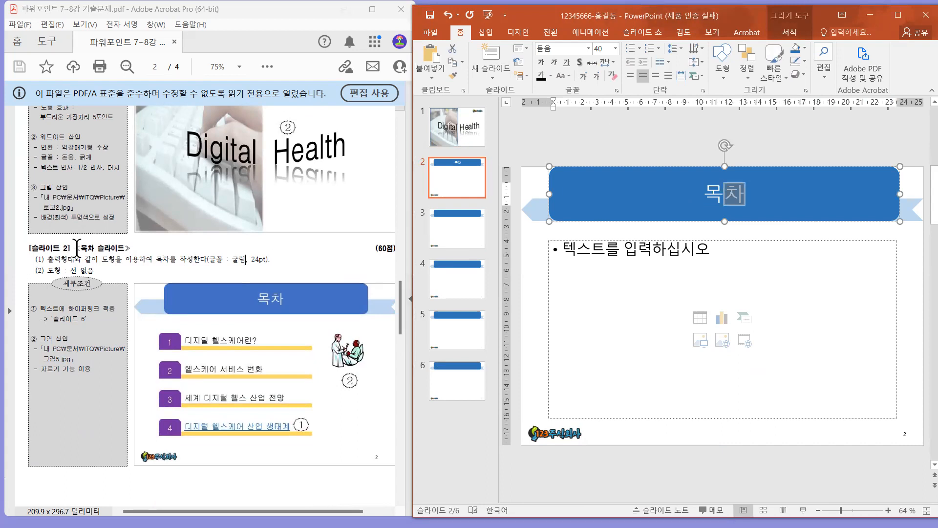
# Examine the first numbered contents item in the PDF's slide 2 example at 100% zoom.
pyautogui.click(77, 247)
pyautogui.scroll(1, 219, 282)
pyautogui.moveTo(240, 348)
pyautogui.mouseDown()
pyautogui.moveTo(262, 266)
pyautogui.moveTo(285, 248)
pyautogui.moveTo(180, 263)
pyautogui.moveTo(367, 306)
pyautogui.mouseUp()
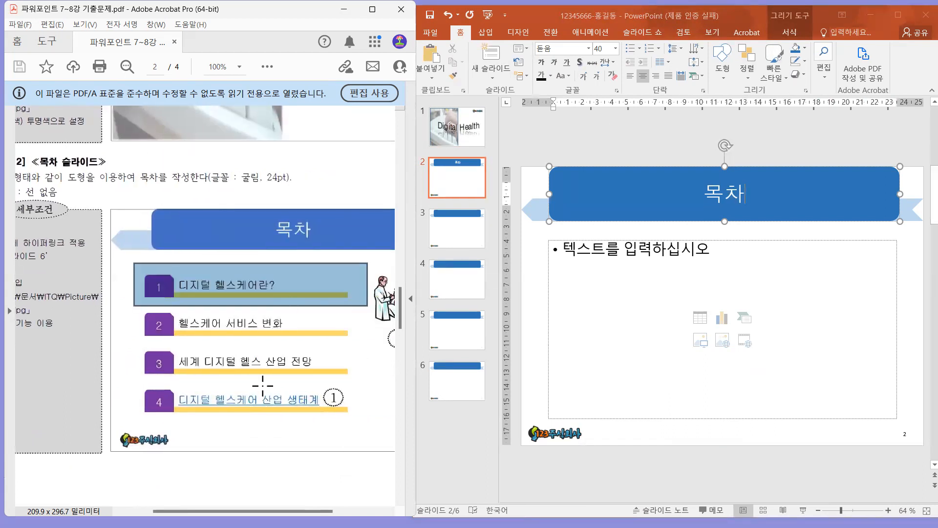
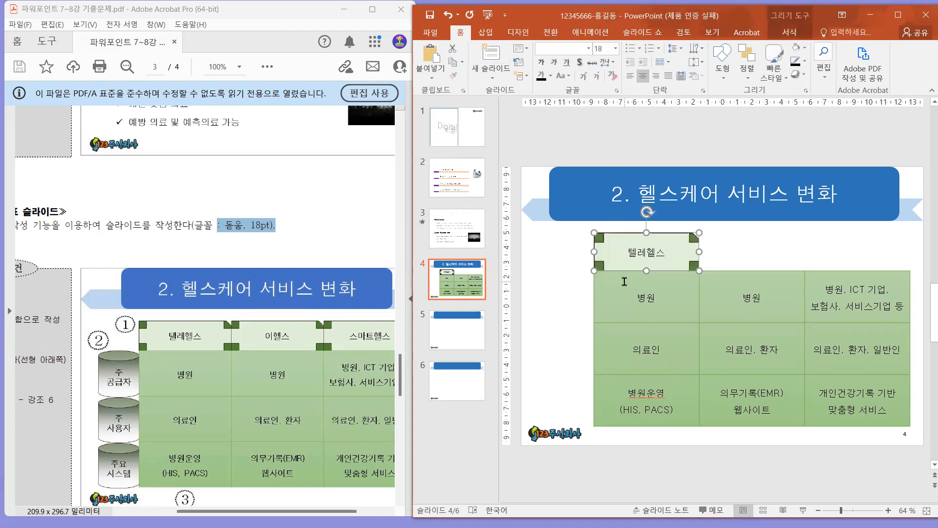
# Duplicate the 텔레헬스 header shape over the second and third table columns and align the copies with the columns.
pyautogui.click(709, 219)
pyautogui.moveTo(713, 234); pyautogui.dragTo(579, 288)
pyautogui.moveTo(717, 236); pyautogui.dragTo(548, 292)
pyautogui.moveTo(683, 257); pyautogui.dragTo(883, 259)
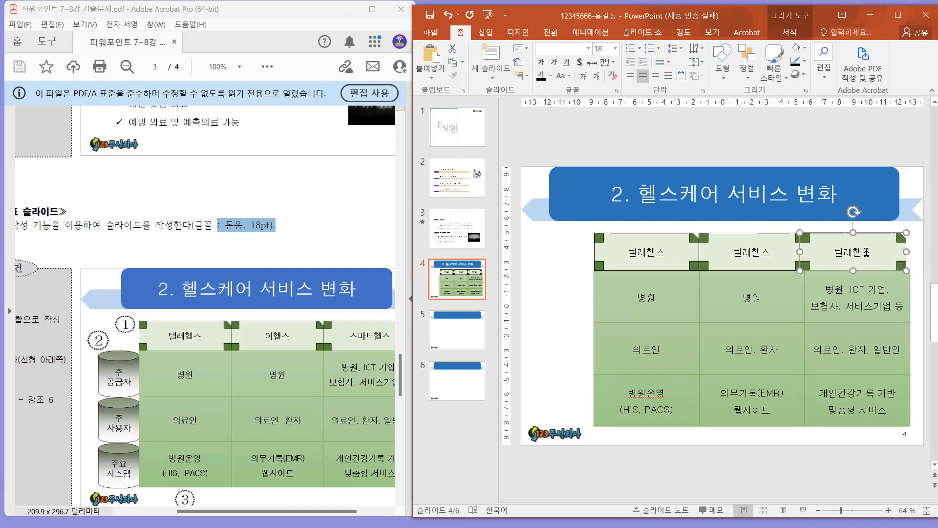
pyautogui.moveTo(884, 259); pyautogui.dragTo(885, 255)
# Change the second column's header text to "이헬스" and the third column's to "스마트헬스".
pyautogui.doubleClick(789, 255)
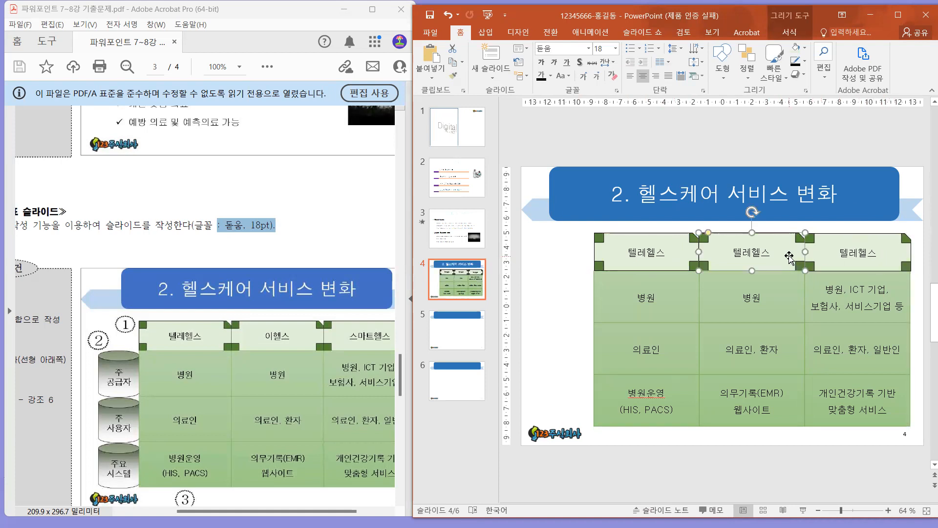
pyautogui.write('이헬스')
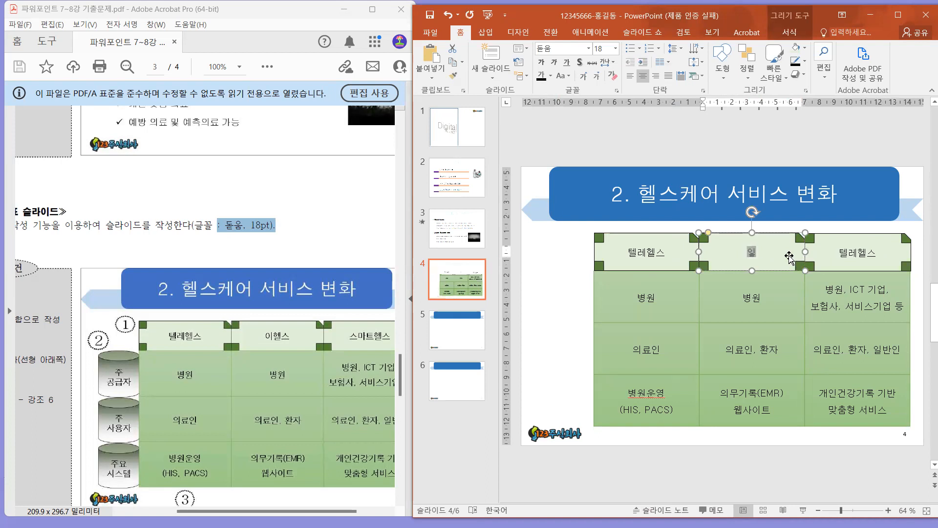
pyautogui.click(855, 250)
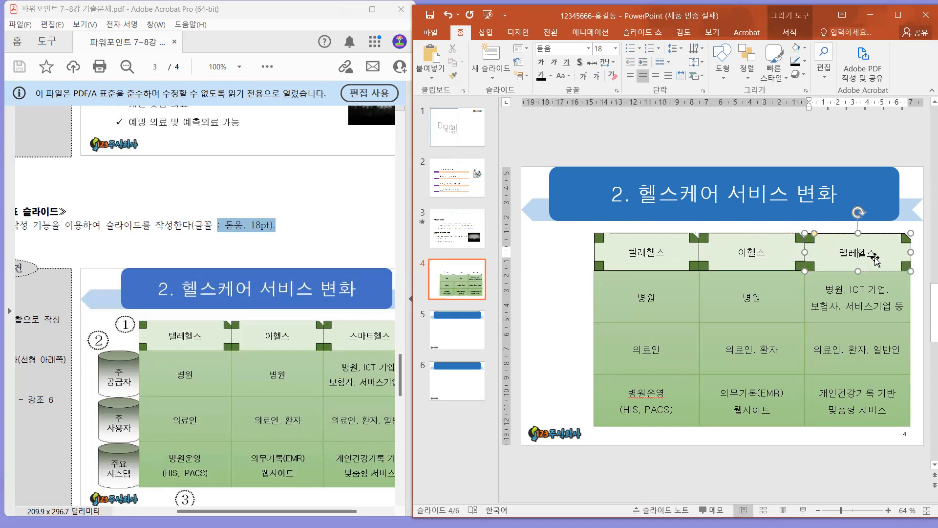
pyautogui.press('BackSpace')
pyautogui.press('BackSpace')
pyautogui.write('스마트')
pyautogui.click(558, 327)
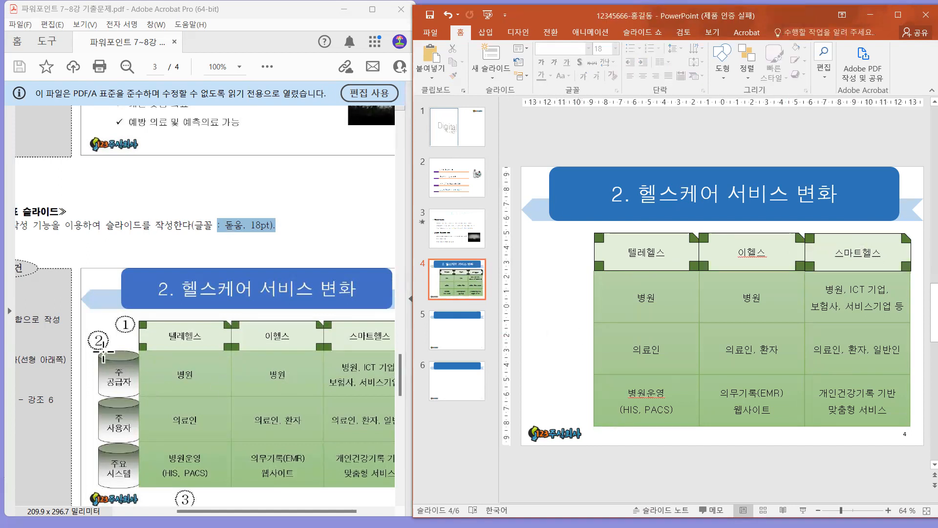
# Draw a cylinder shape about 4.24 cm high and 4.13 cm wide beside the table's 병원 row, following the PDF's example.
pyautogui.moveTo(90, 343); pyautogui.dragTo(155, 396)
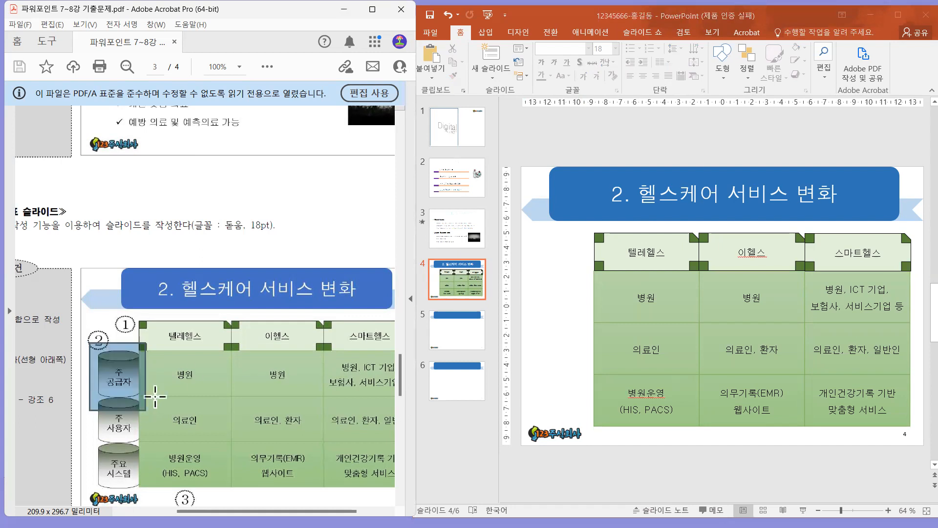
pyautogui.click(716, 53)
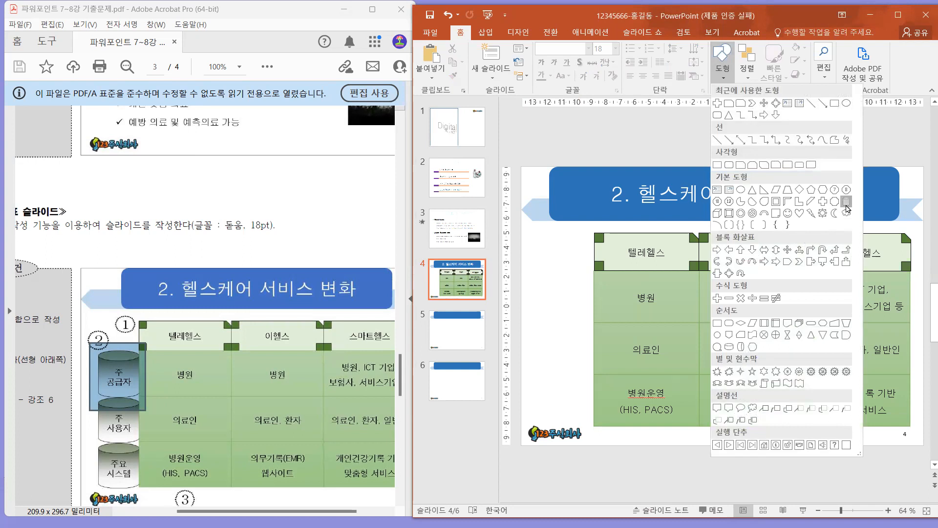
pyautogui.click(847, 202)
pyautogui.moveTo(535, 262); pyautogui.dragTo(594, 327)
pyautogui.moveTo(536, 301); pyautogui.dragTo(561, 321)
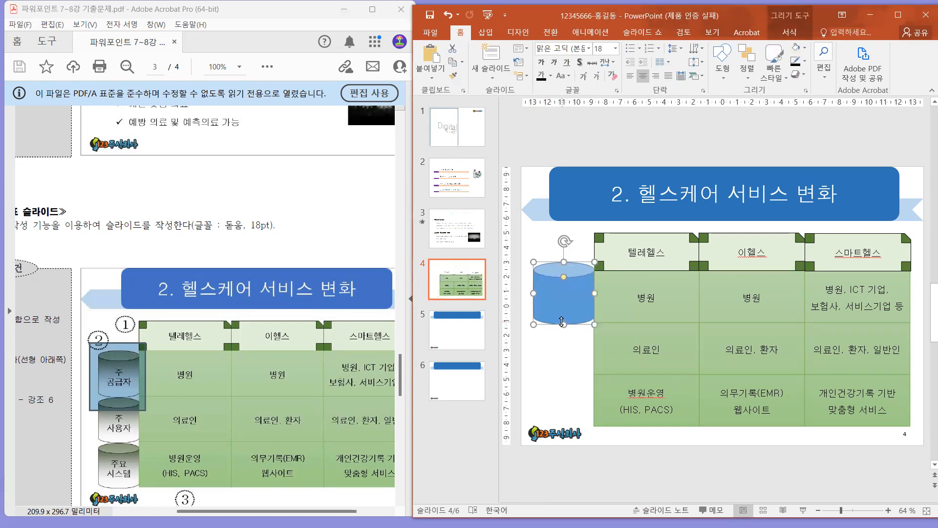
# Enter "주 / 공급자" on two lines in the cylinder and set its text to black 돋움.
pyautogui.write('주')
pyautogui.press('Return')
pyautogui.write('공급자')
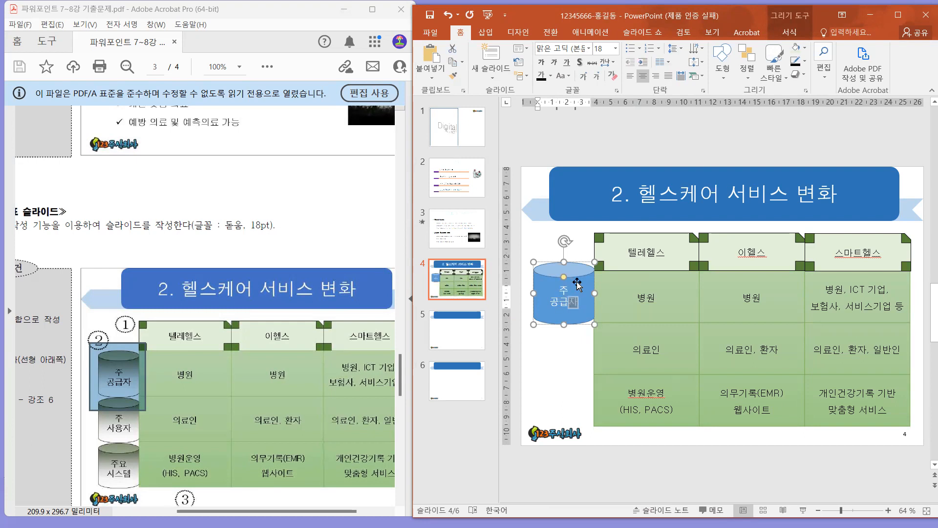
pyautogui.click(577, 283)
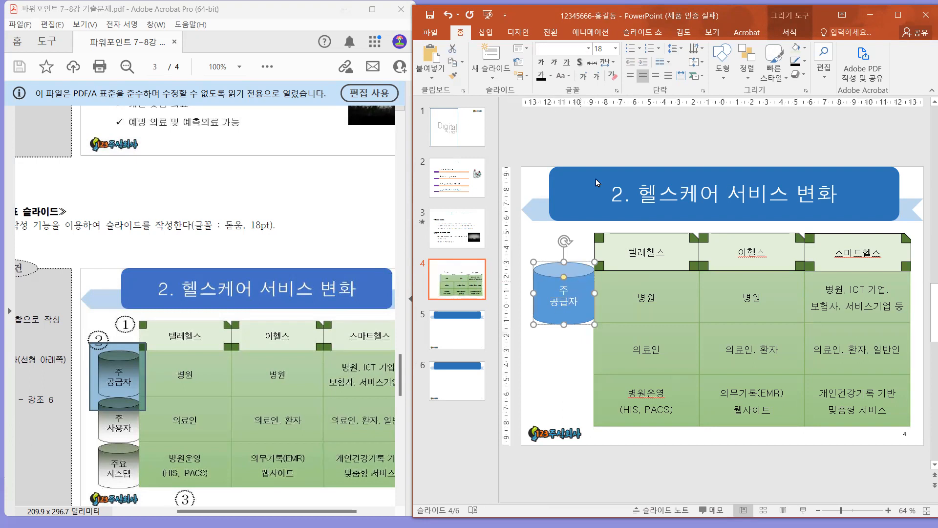
pyautogui.click(565, 46)
pyautogui.write('돋움')
pyautogui.press('Return')
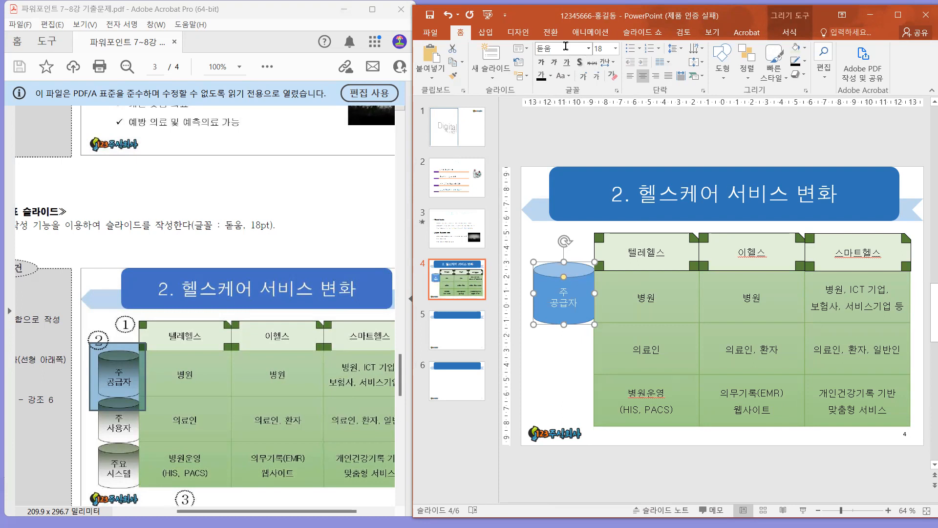
pyautogui.click(540, 76)
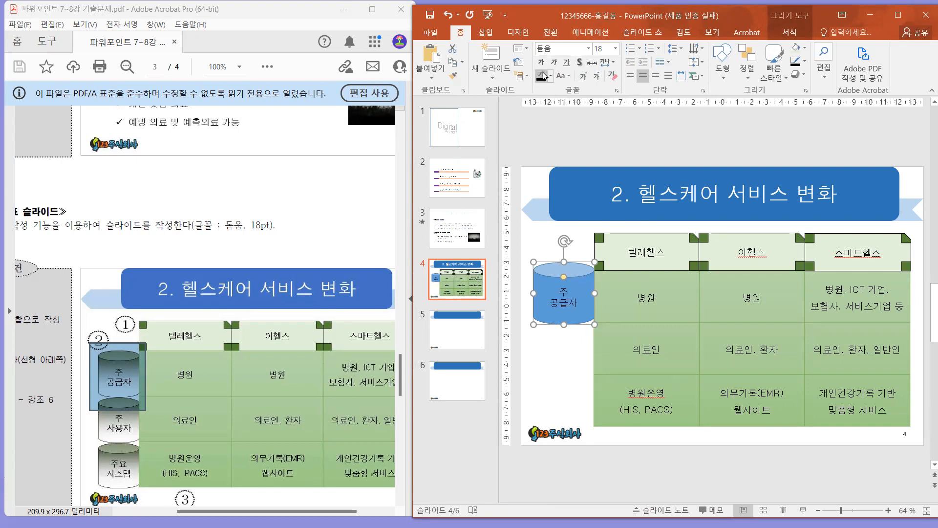
pyautogui.click(556, 342)
# Check the PDF's left-shape condition for slide 4 and switch the 주 공급자 cylinder to a gradient fill.
pyautogui.click(103, 347)
pyautogui.press('space')
pyautogui.moveTo(85, 345); pyautogui.dragTo(200, 237)
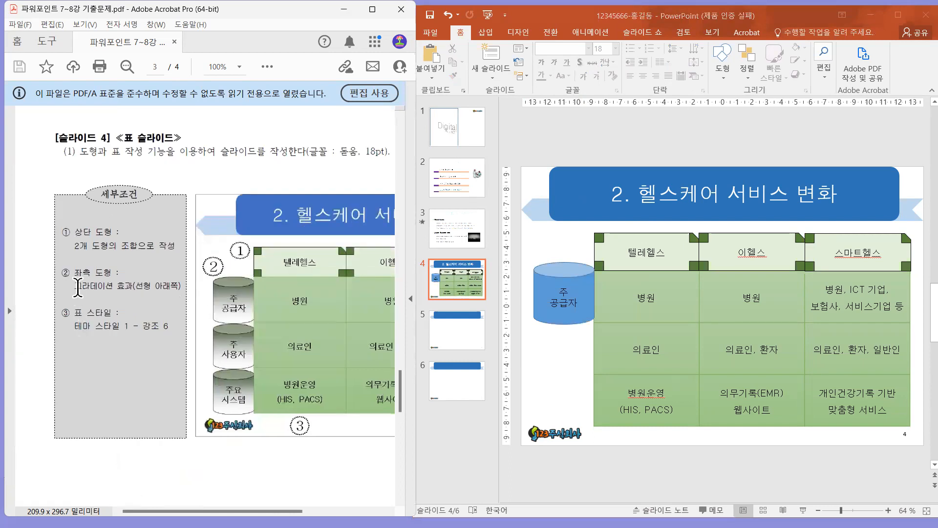
pyautogui.moveTo(74, 285); pyautogui.dragTo(167, 306)
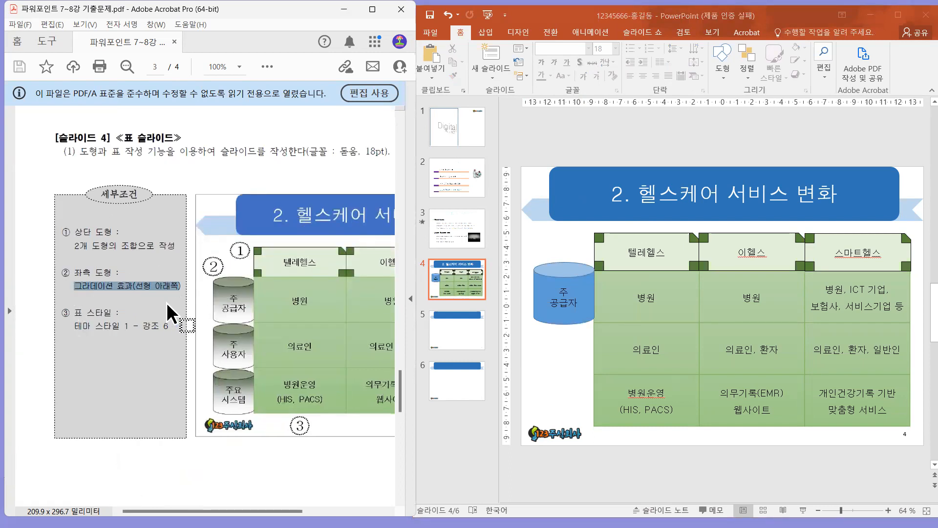
pyautogui.click(589, 286)
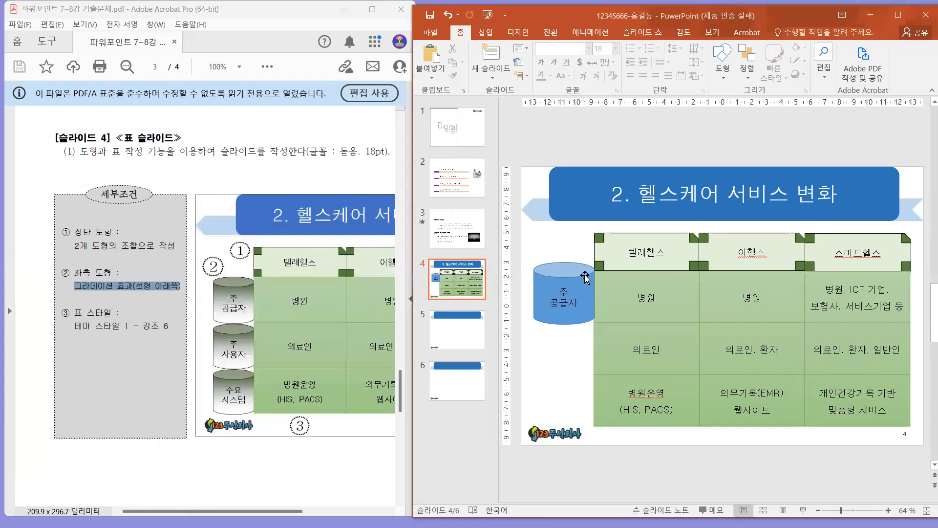
pyautogui.click(584, 277)
pyautogui.rightClick(585, 274)
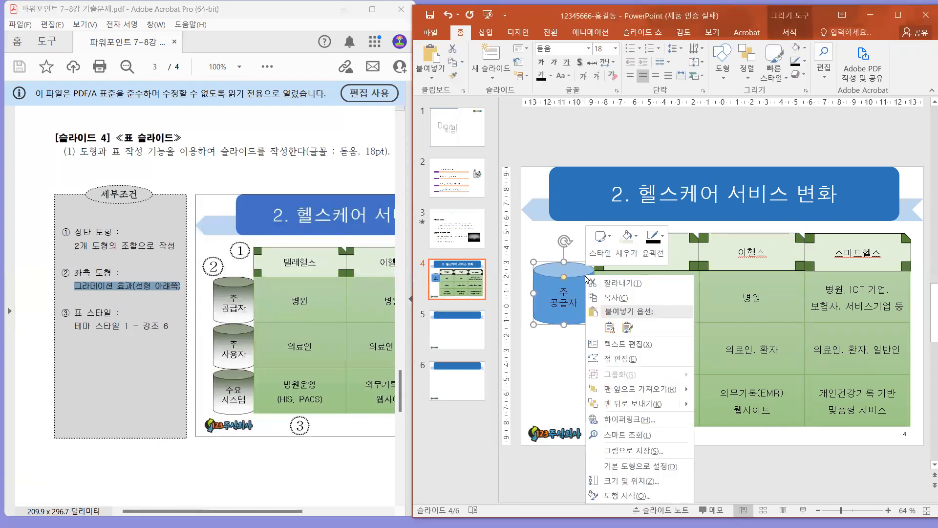
pyautogui.click(634, 495)
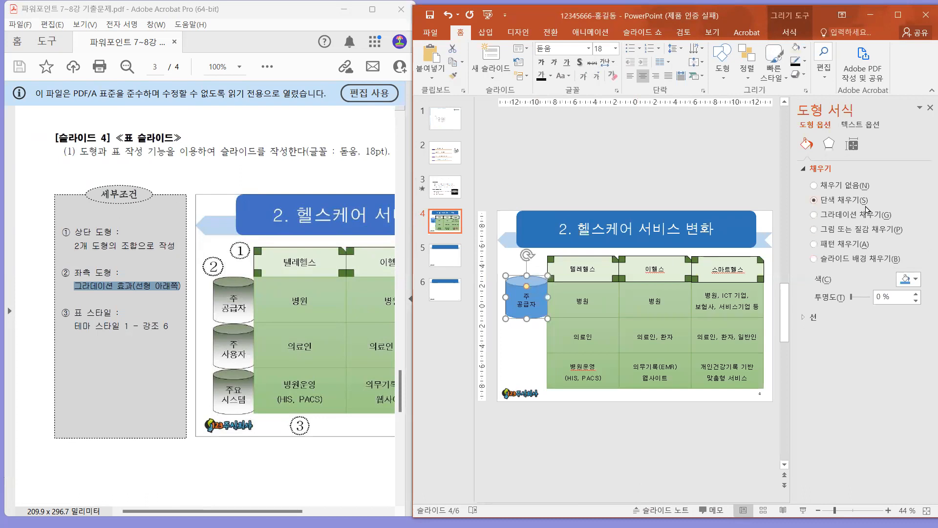
pyautogui.click(839, 216)
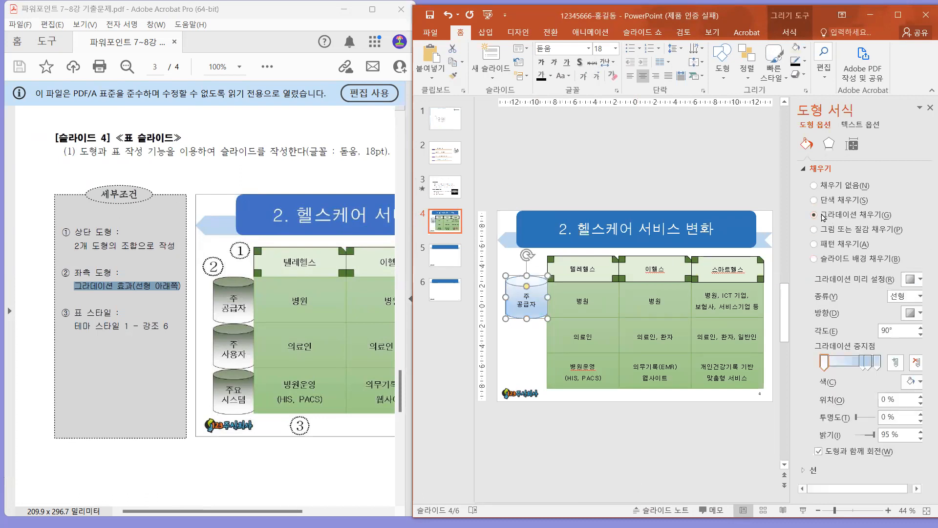
# Set the cylinder's gradient to the 선형 type with the direction 선형 아래쪽.
pyautogui.click(905, 298)
pyautogui.click(905, 299)
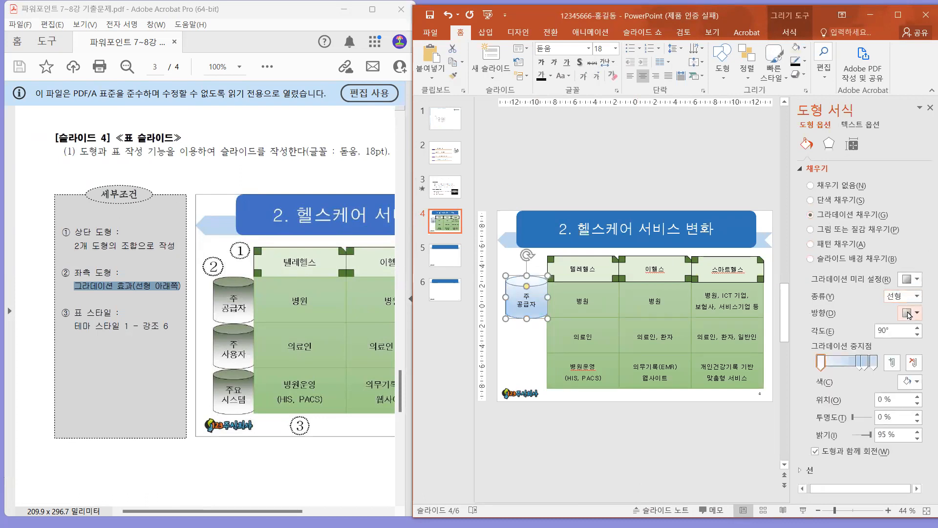
pyautogui.click(909, 313)
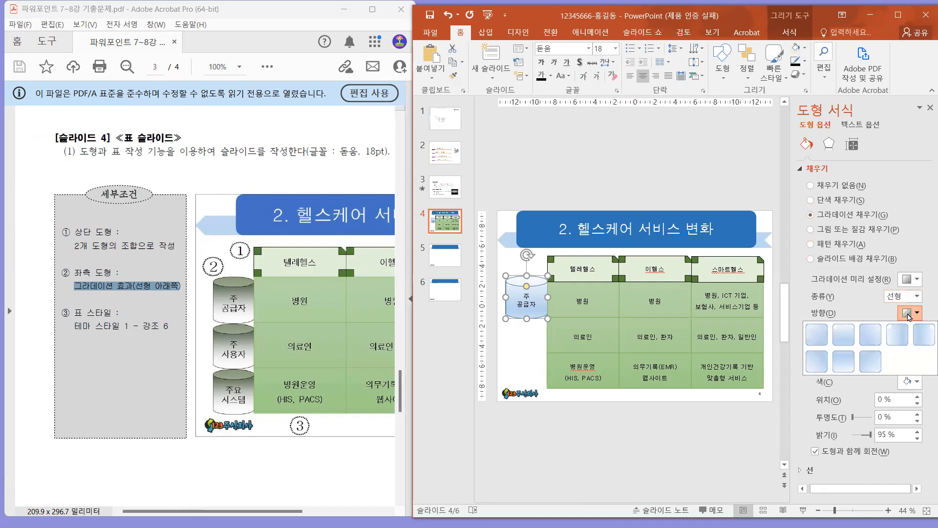
pyautogui.click(839, 341)
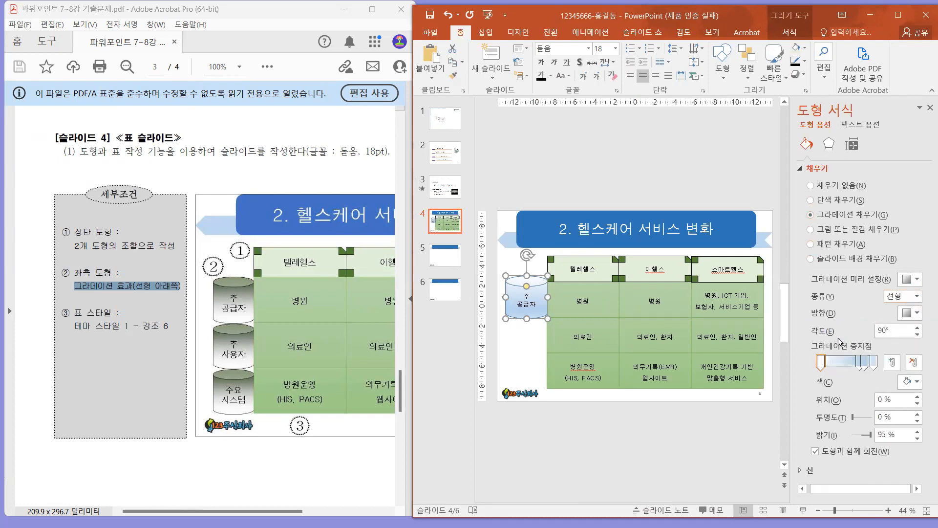
pyautogui.click(909, 314)
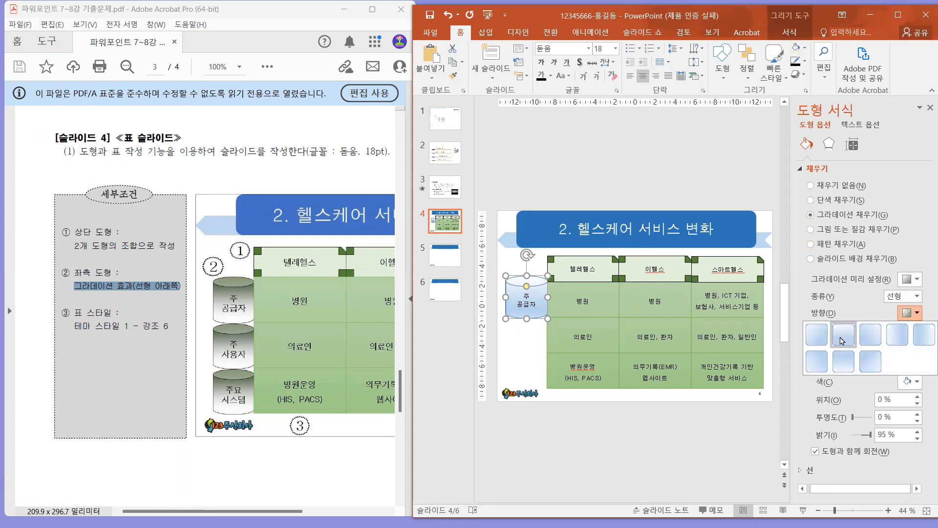
pyautogui.click(843, 341)
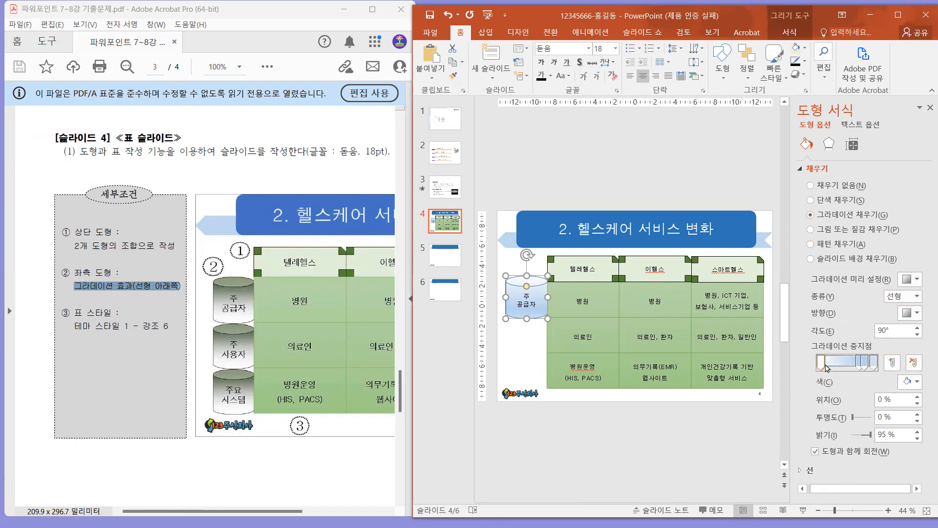
# Color the gradient's first stop with the 25% darker green theme color and its last stop white.
pyautogui.click(909, 385)
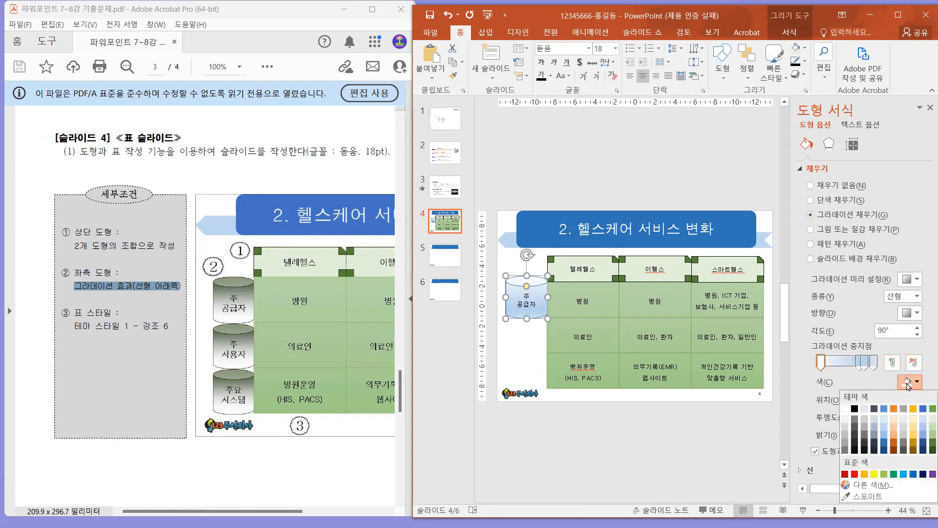
pyautogui.click(931, 442)
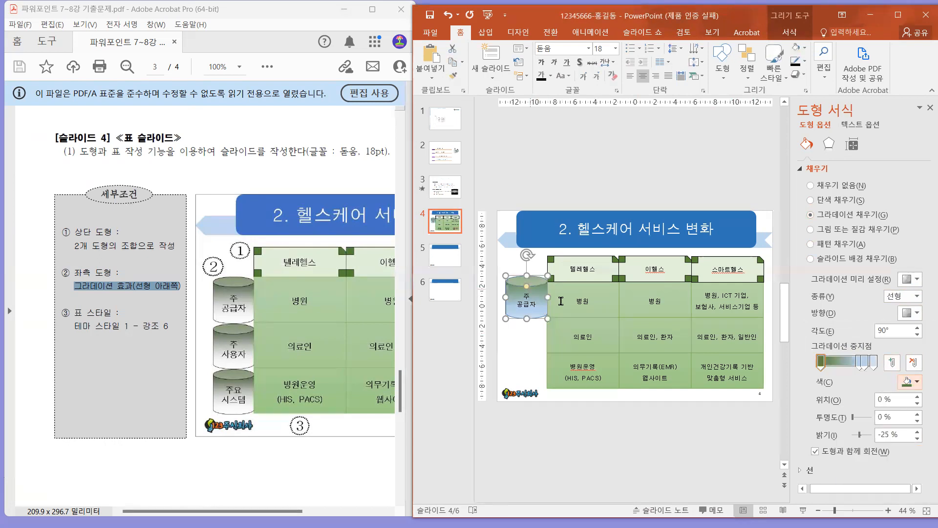
pyautogui.click(873, 362)
pyautogui.click(918, 381)
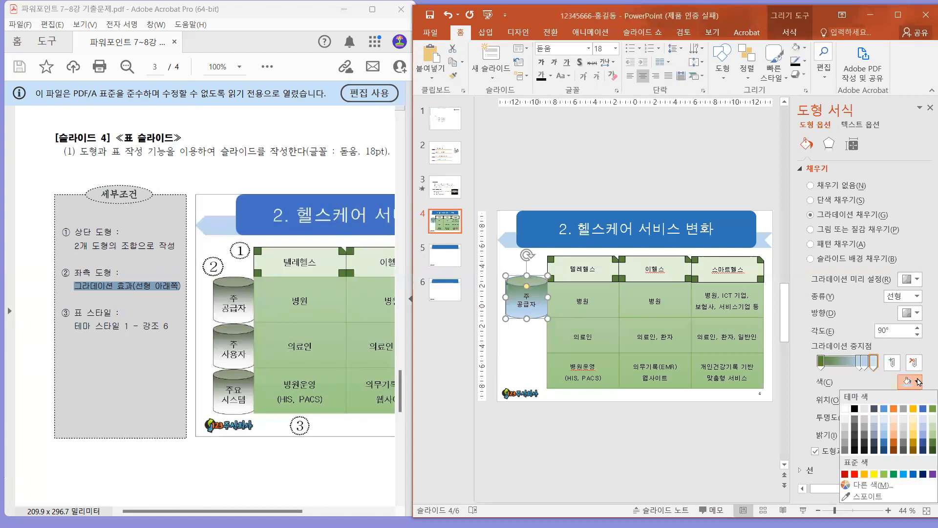
pyautogui.click(886, 420)
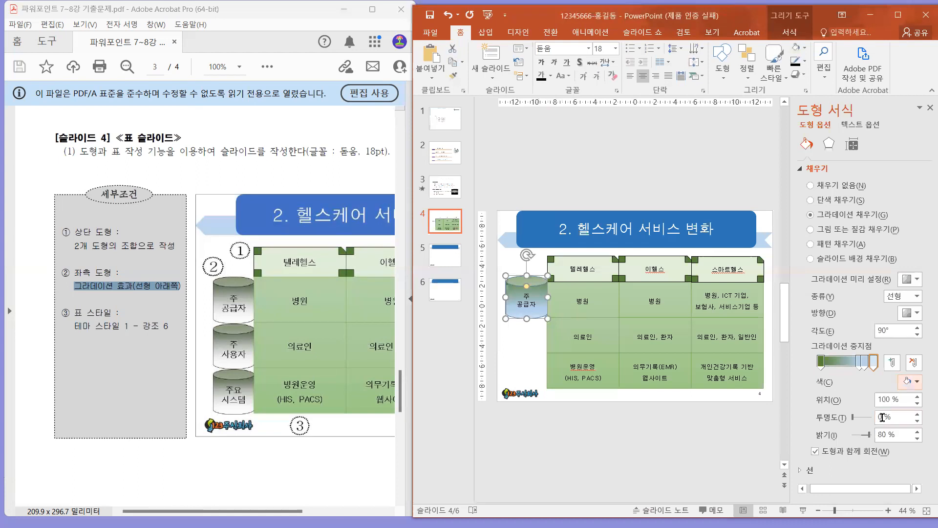
pyautogui.click(907, 382)
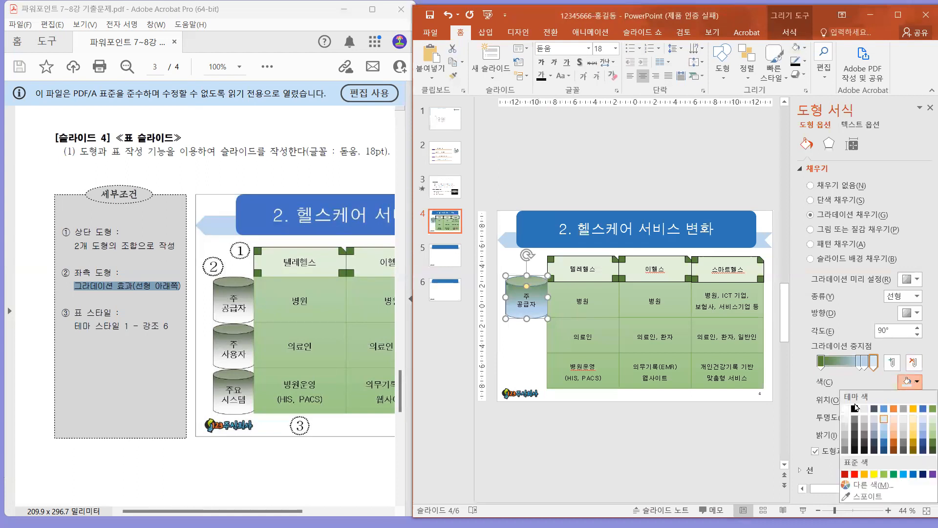
pyautogui.click(845, 411)
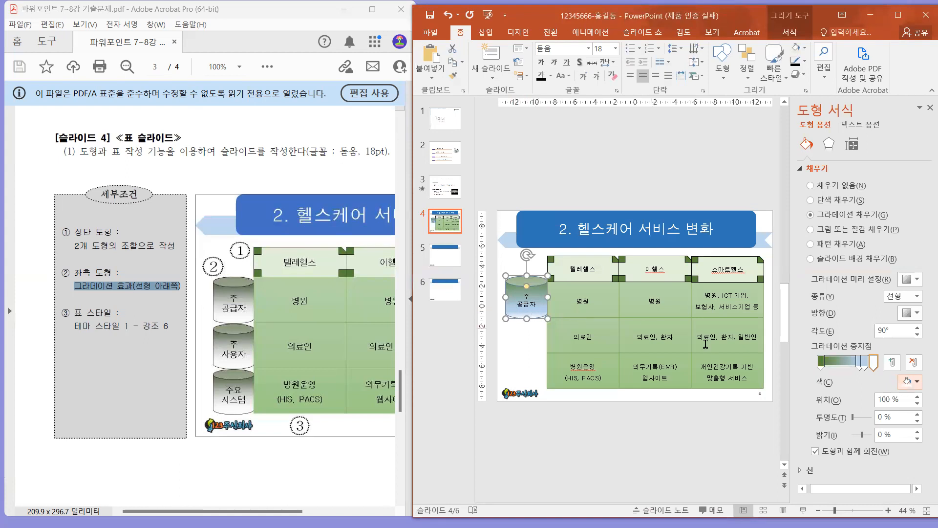
# Remove the intermediate stops from the cylinder's gradient, leaving only the green and white end stops.
pyautogui.moveTo(857, 362); pyautogui.dragTo(865, 380)
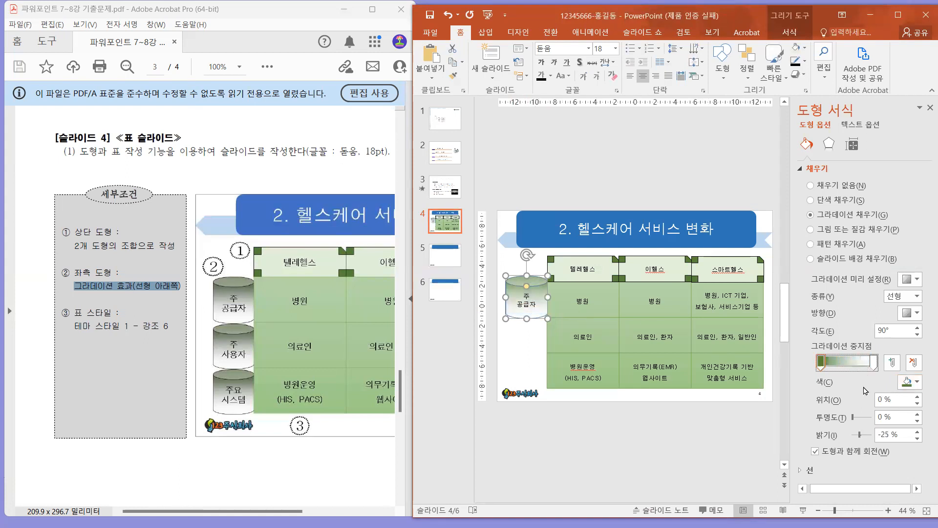
pyautogui.click(843, 362)
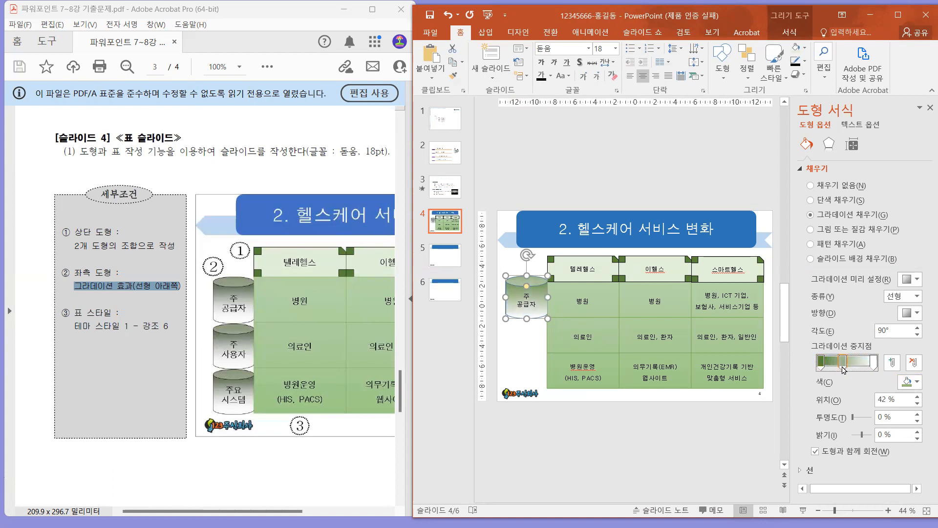
pyautogui.moveTo(843, 367); pyautogui.dragTo(851, 396)
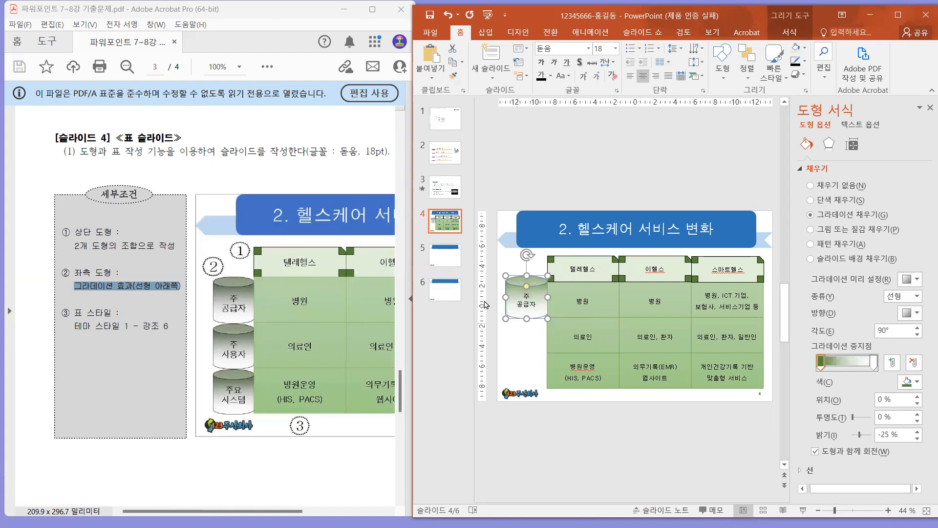
# Give the 주 공급자 cylinder a black outline.
pyautogui.click(793, 32)
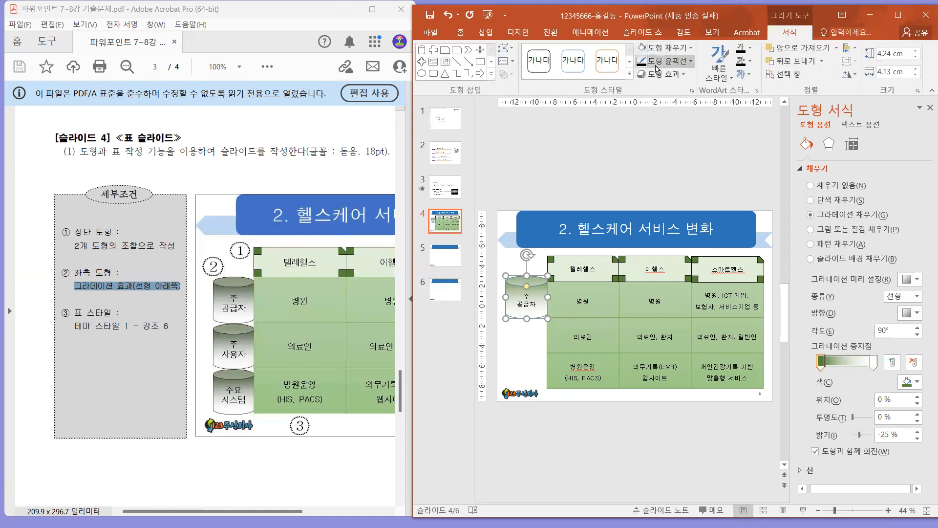
pyautogui.click(679, 65)
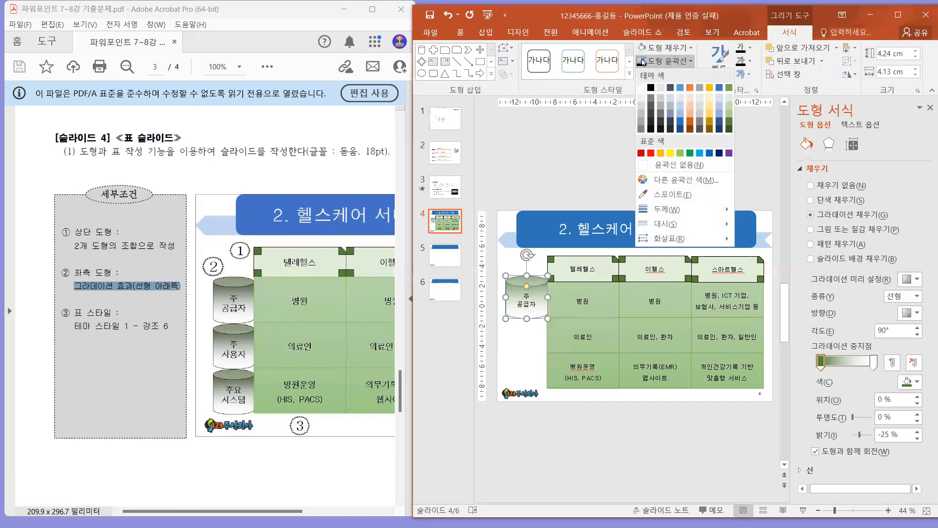
pyautogui.click(653, 91)
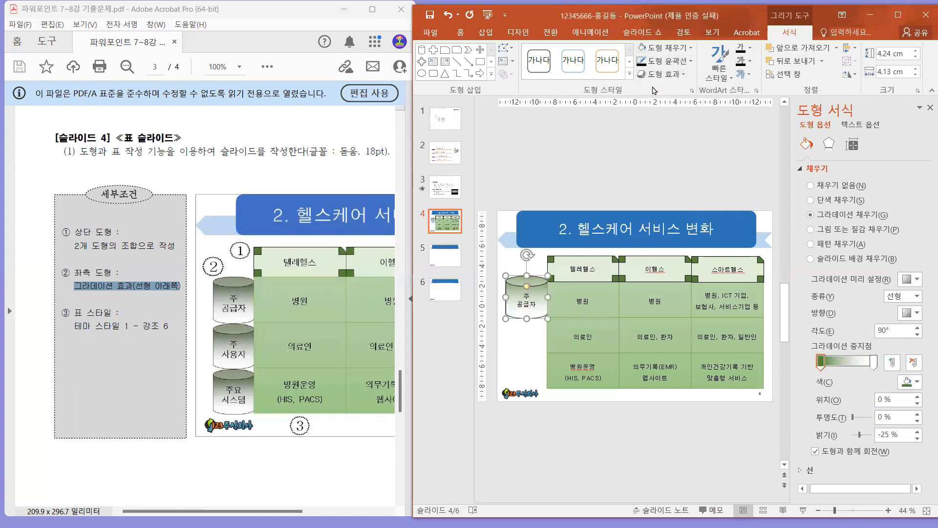
pyautogui.click(815, 168)
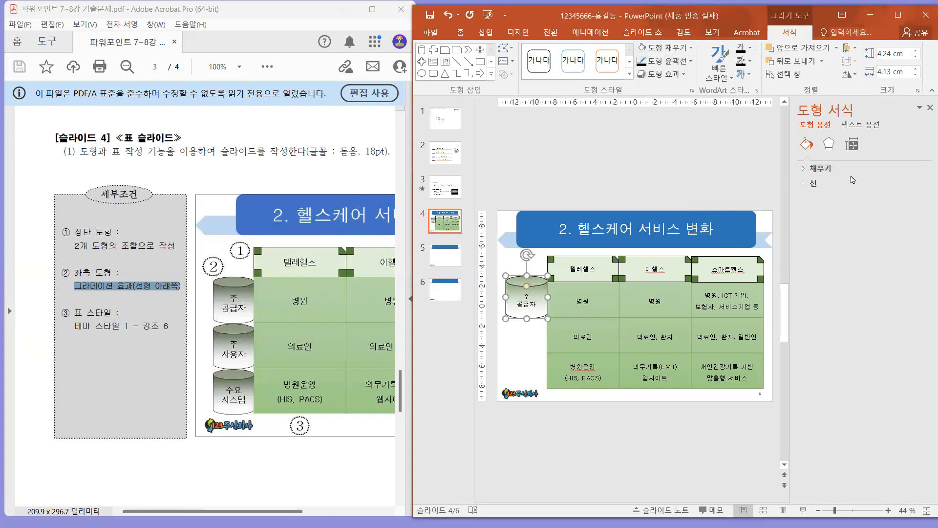
pyautogui.click(812, 184)
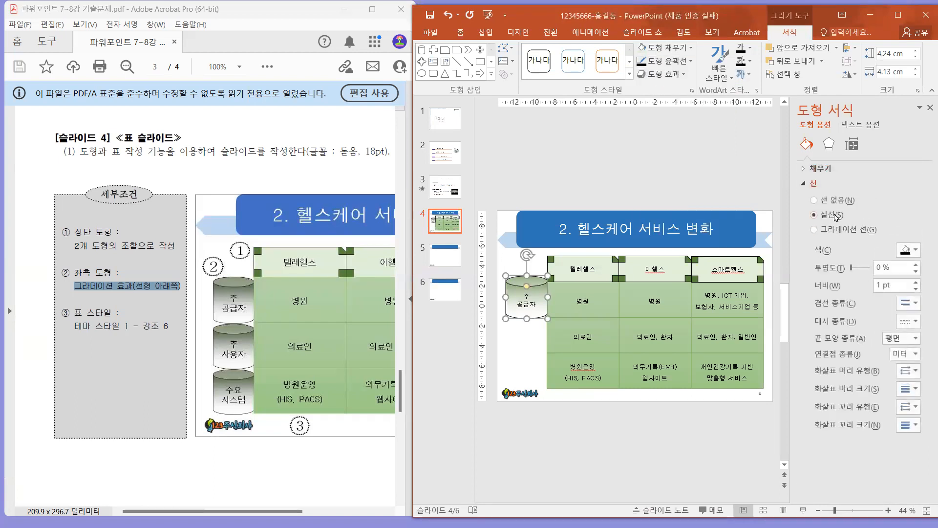
pyautogui.click(812, 170)
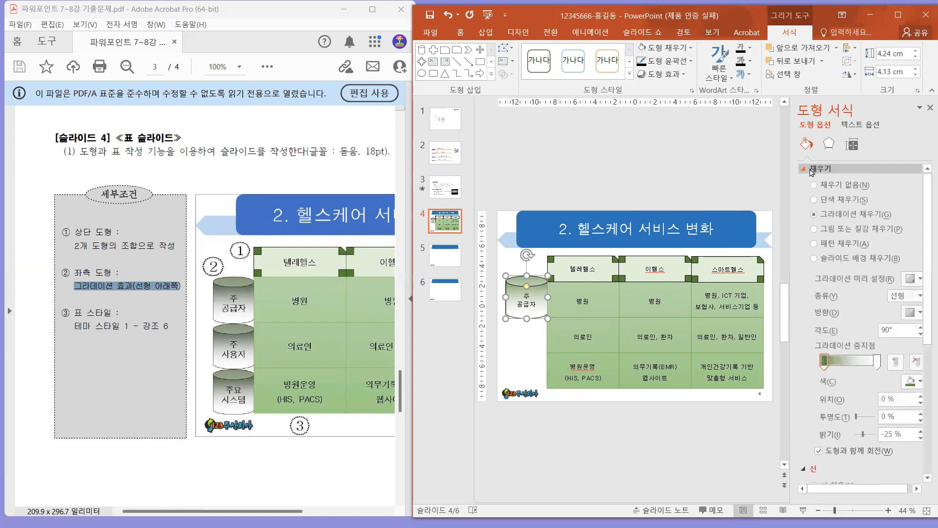
# Copy the 주 공급자 cylinder downward twice beside the lower table rows, making the three heights about 3.99, 3.81 and 3.42 cm.
pyautogui.moveTo(540, 300); pyautogui.dragTo(531, 351)
pyautogui.click(541, 295)
pyautogui.click(544, 317)
pyautogui.click(531, 317)
pyautogui.click(540, 326)
pyautogui.click(538, 363)
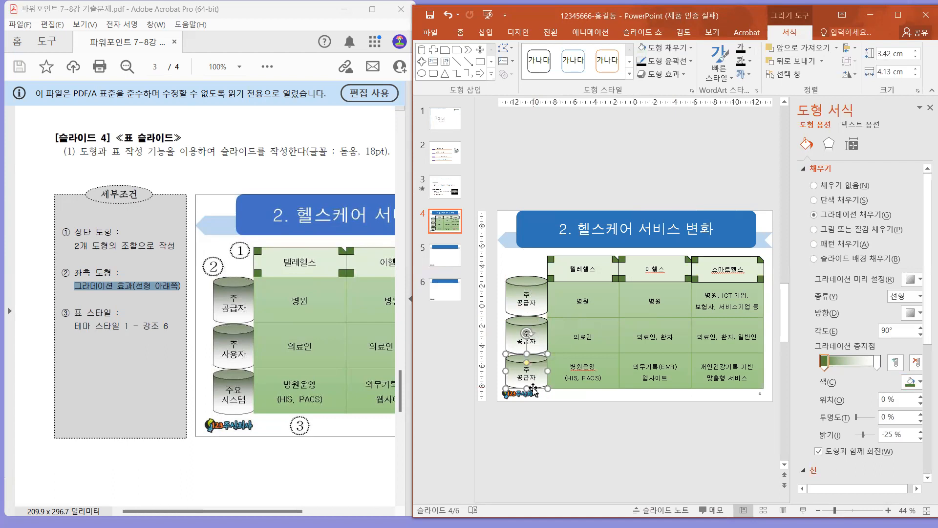
# Replace 공급자 with 사용자 in the middle cylinder's text.
pyautogui.click(544, 341)
pyautogui.click(530, 341)
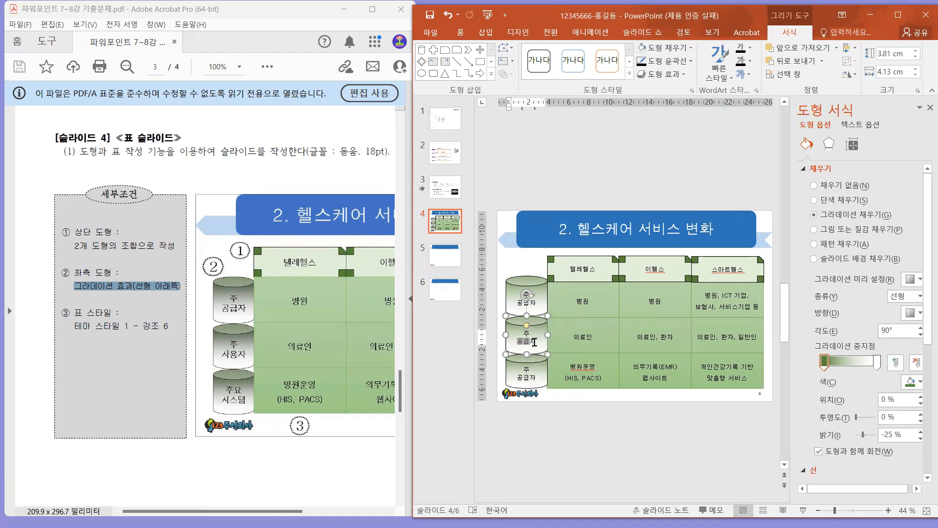
pyautogui.doubleClick(535, 342)
pyautogui.write('ㅅ')
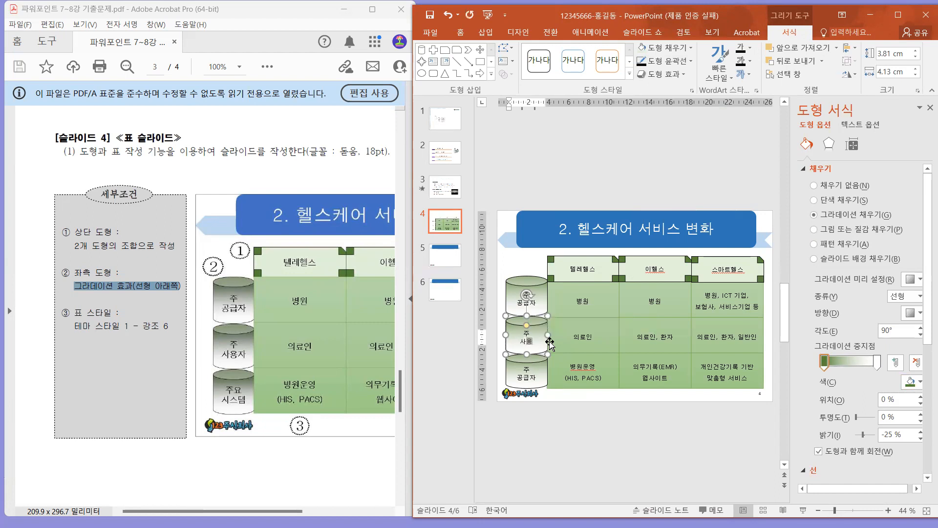
# Replace the lowest cylinder's text with 주요 and 시스템 on two lines.
pyautogui.click(528, 373)
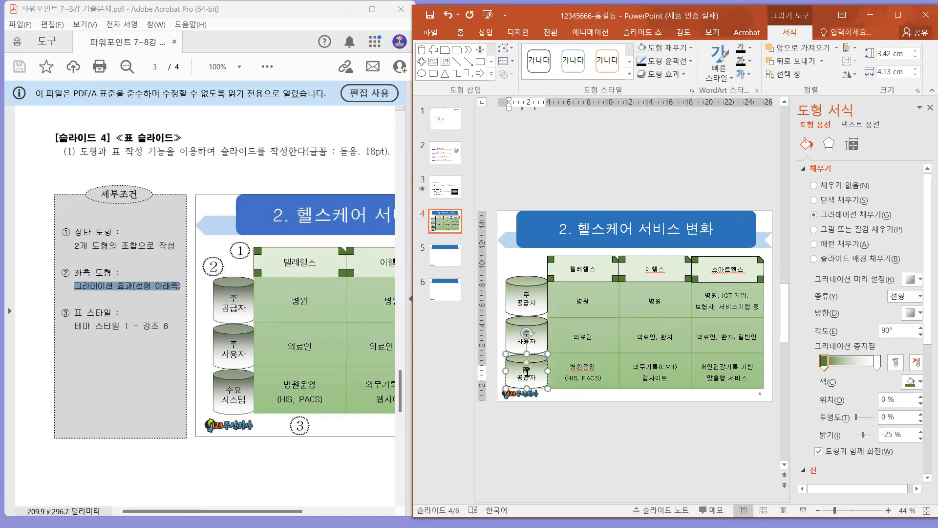
pyautogui.moveTo(520, 375); pyautogui.dragTo(543, 380)
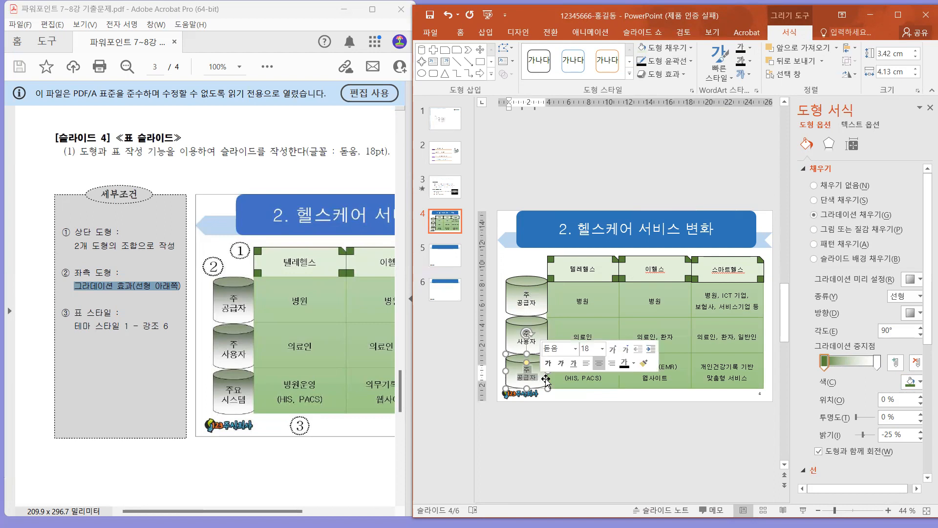
pyautogui.press('BackSpace')
pyautogui.write('요')
pyautogui.press('Return')
pyautogui.write('ㅅ')
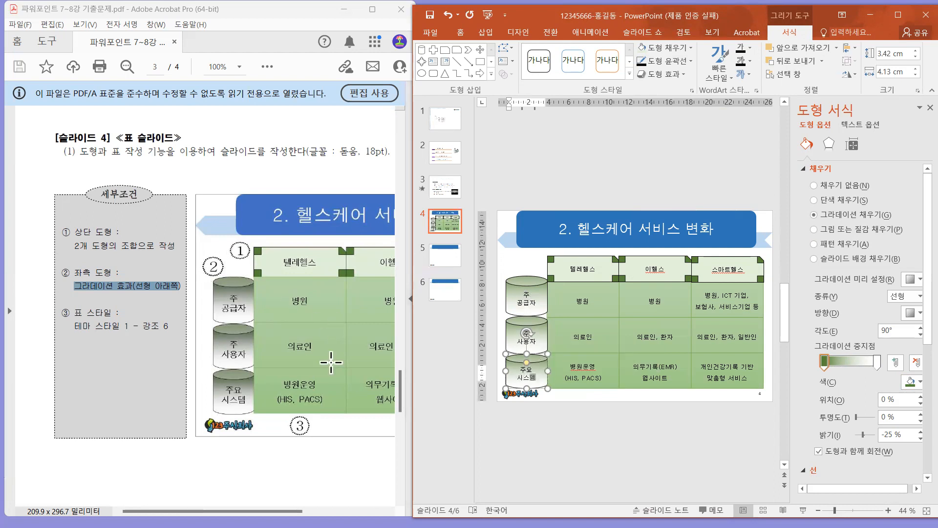
# Examine the rest of the slide 4 sample in the exam PDF in Adobe Acrobat.
pyautogui.click(145, 296)
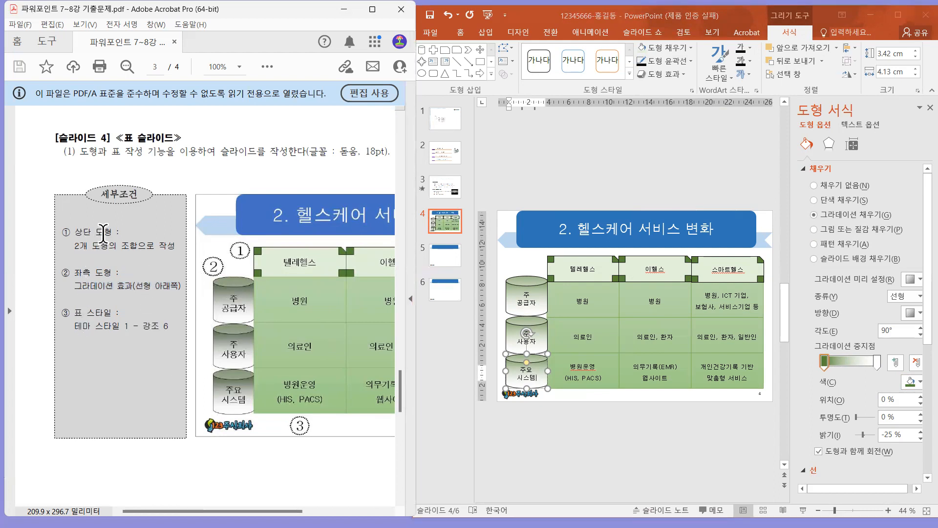
pyautogui.click(195, 266)
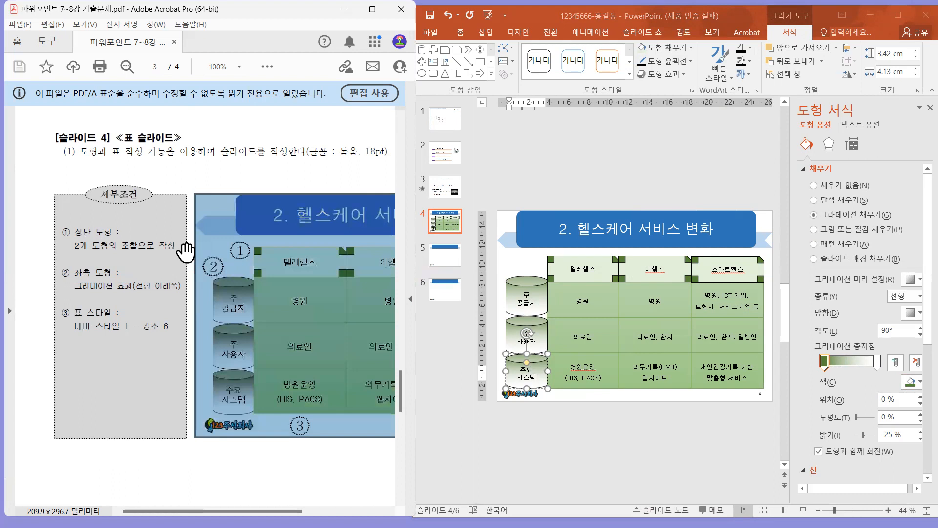
pyautogui.hscroll(3, 220, 318)
pyautogui.hscroll(2, 273, 391)
pyautogui.click(244, 483)
# Switch to PowerPoint, maximize its window and close the shape formatting pane.
pyautogui.click(910, 69)
pyautogui.click(898, 15)
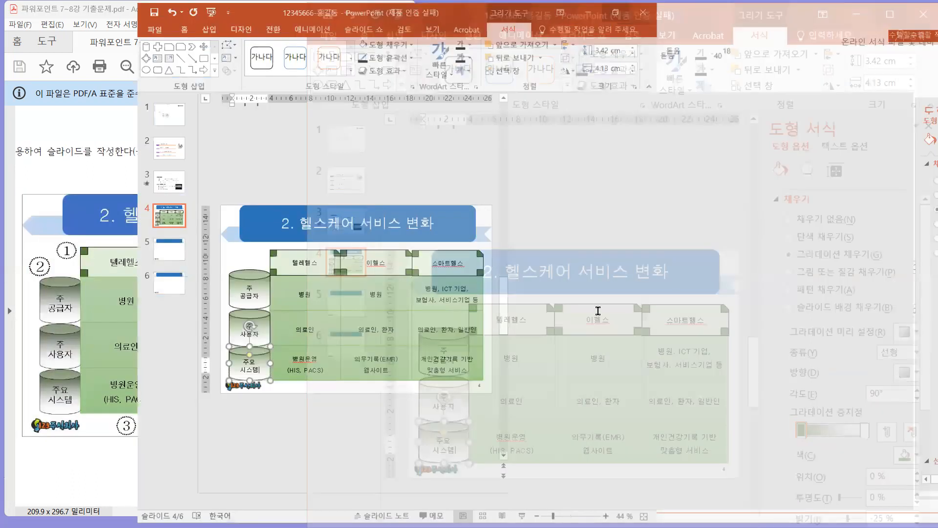
pyautogui.click(925, 106)
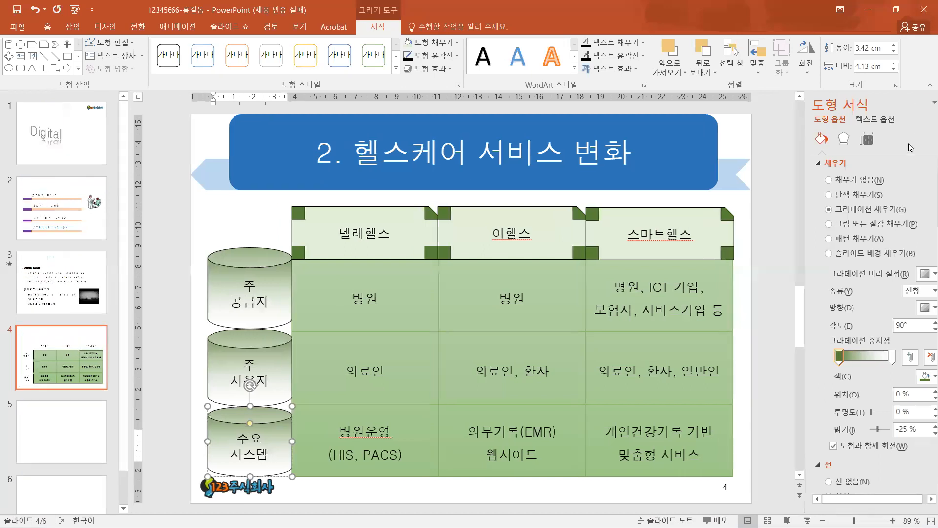
# Resize the three cylinders vertically to fit their table rows, making the first 3.42 cm and the last 3.64 cm high.
pyautogui.click(349, 253)
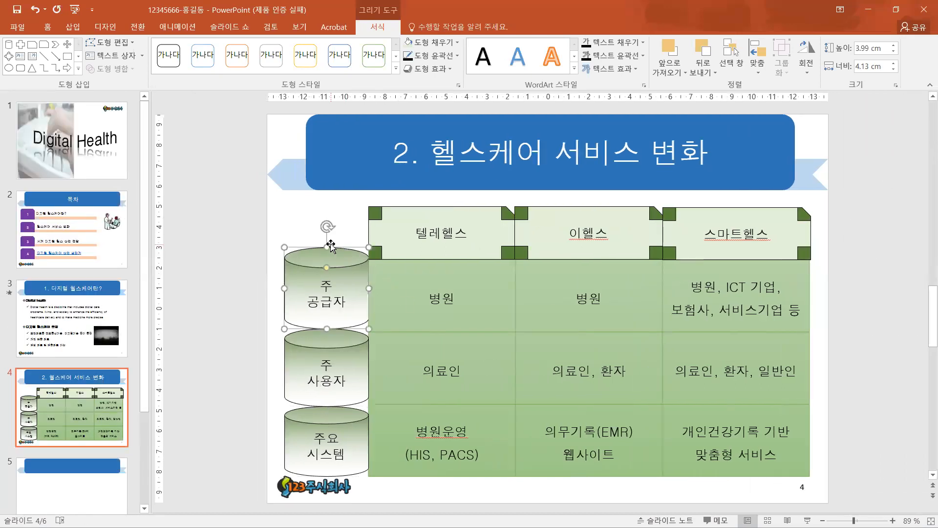
pyautogui.moveTo(327, 247); pyautogui.dragTo(328, 259)
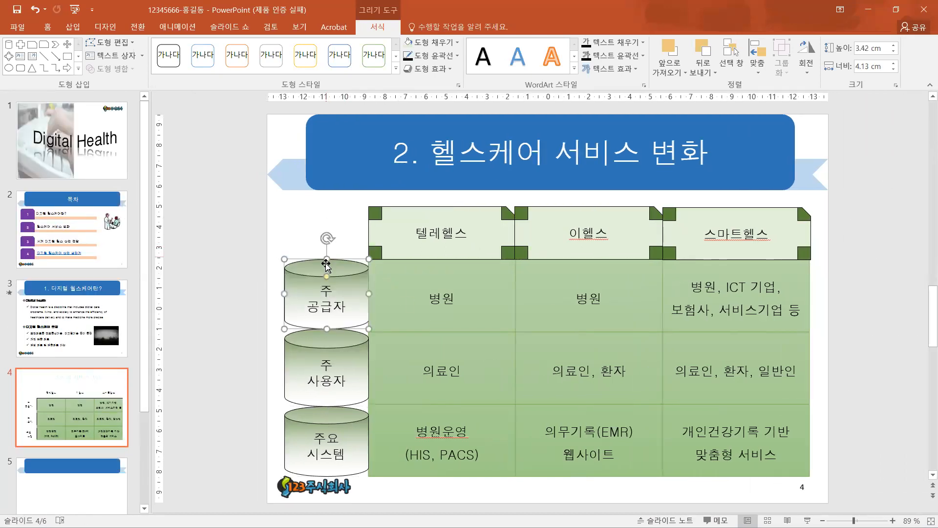
pyautogui.click(341, 338)
pyautogui.moveTo(326, 329); pyautogui.dragTo(327, 334)
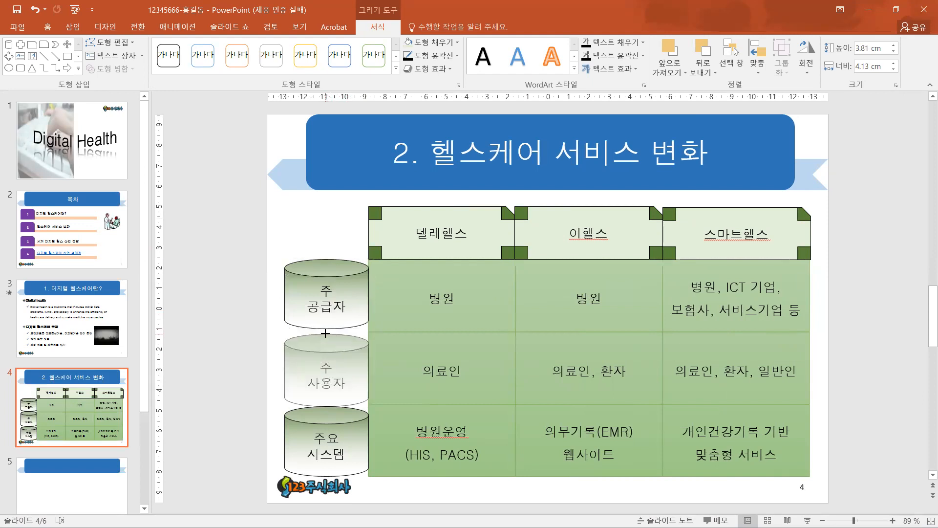
pyautogui.moveTo(326, 406); pyautogui.dragTo(327, 402)
pyautogui.click(337, 410)
pyautogui.moveTo(326, 401); pyautogui.dragTo(326, 398)
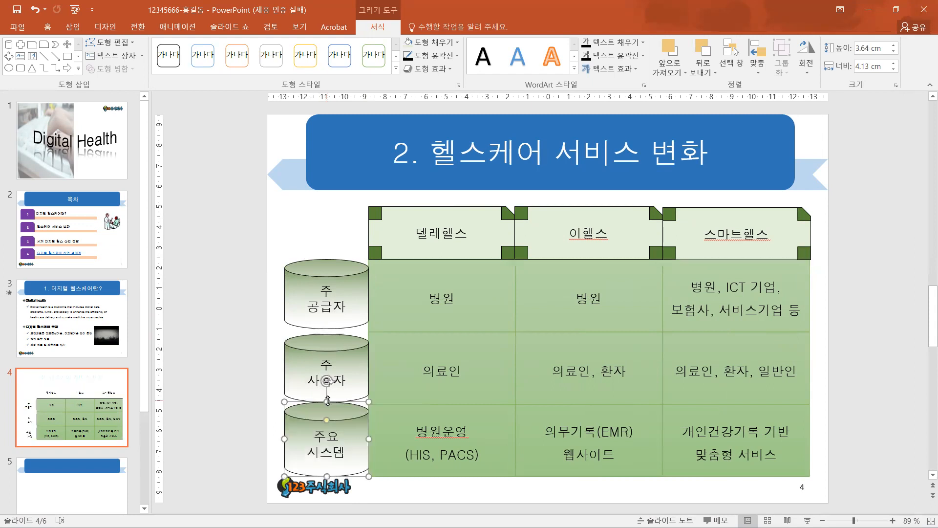
pyautogui.click(480, 495)
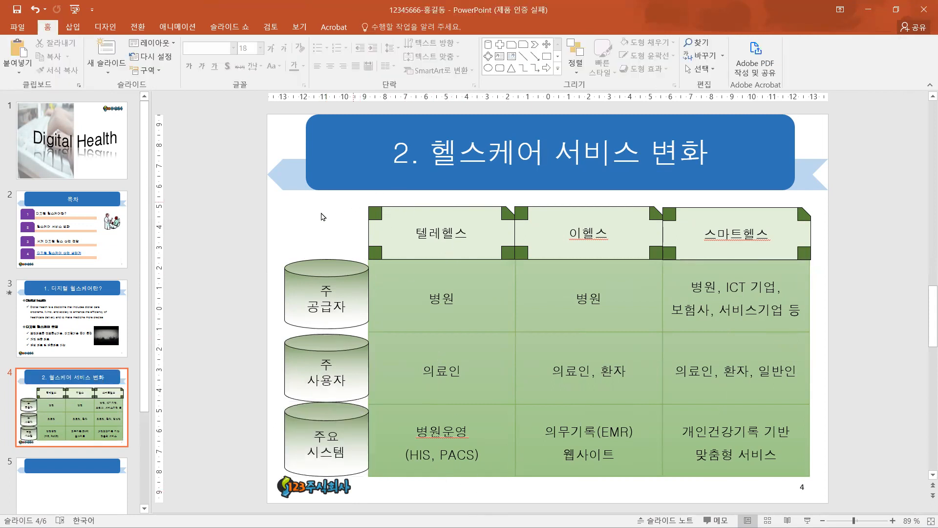
# Review slides 1 to 4 one after another.
pyautogui.click(49, 144)
pyautogui.click(61, 205)
pyautogui.click(69, 303)
pyautogui.click(84, 384)
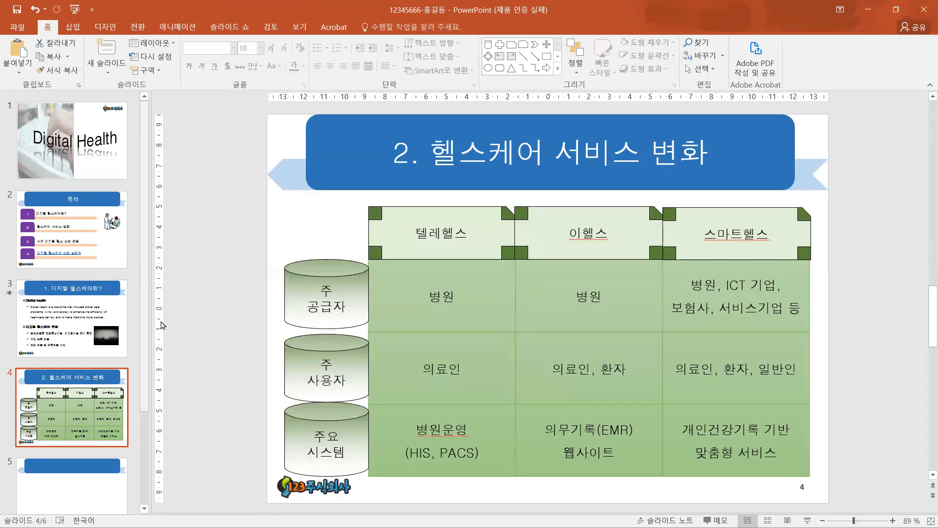